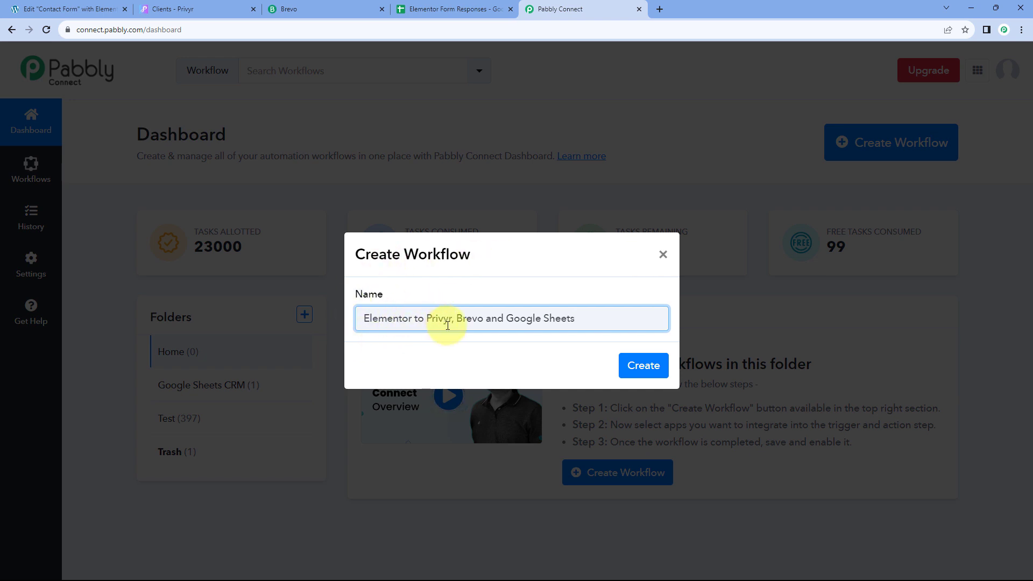
Step: Create the workflow 'Elementor to Privyr, Brevo and Google Sheets' and show its trigger app grid
left_click(648, 366)
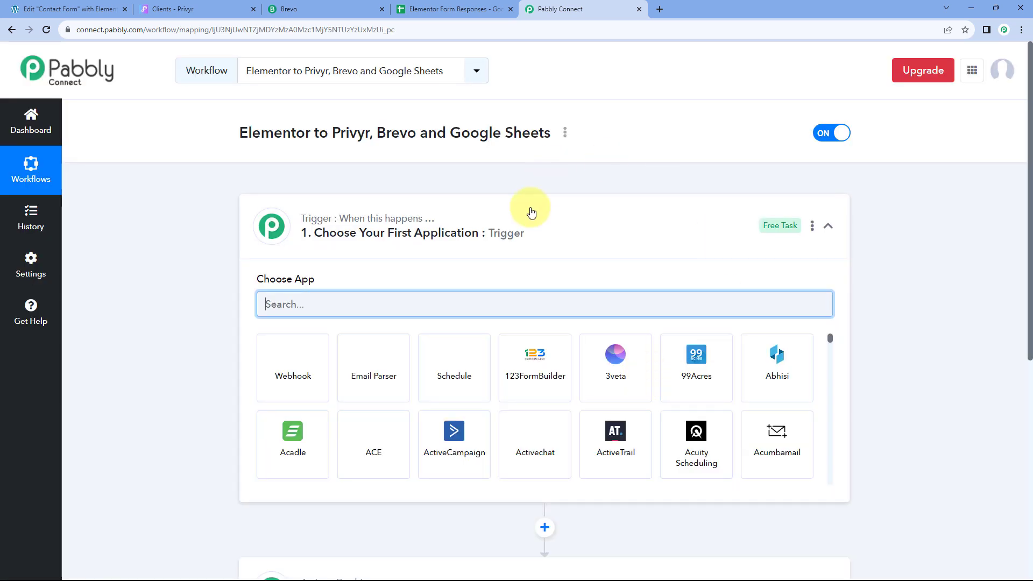
left_click(572, 255)
scroll(205, 231, "down", 1)
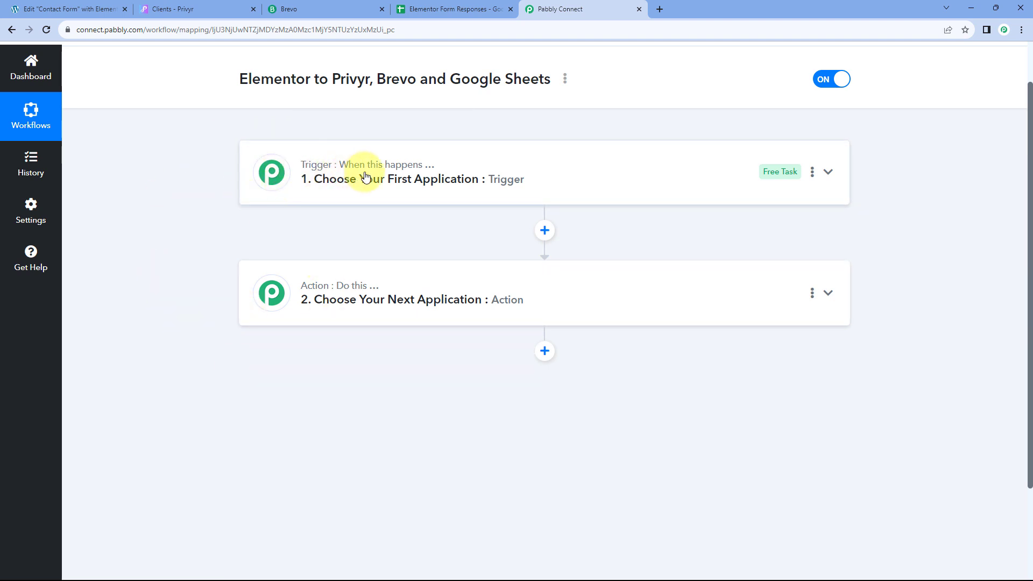
mouse_move(425, 174)
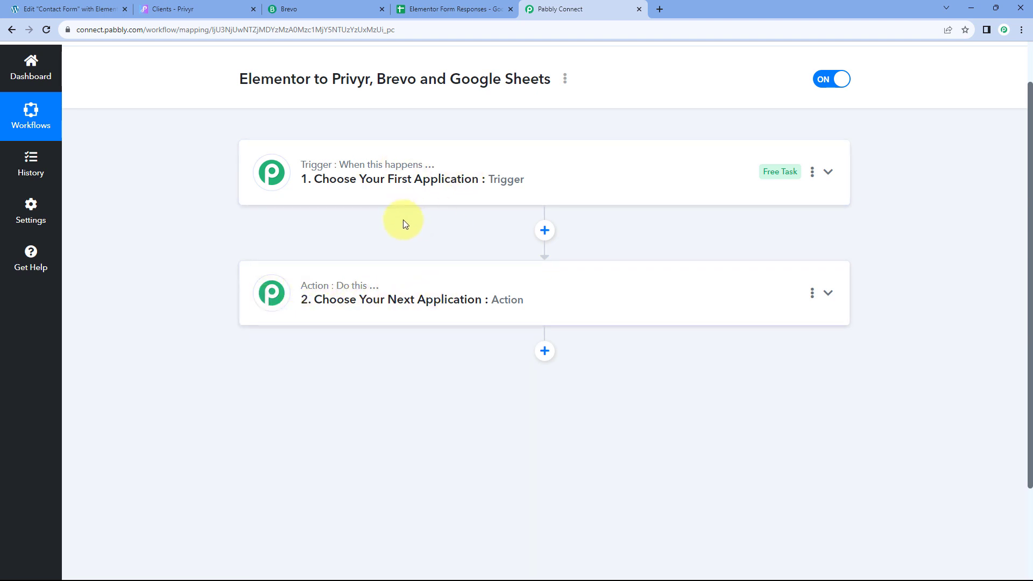
left_click(438, 166)
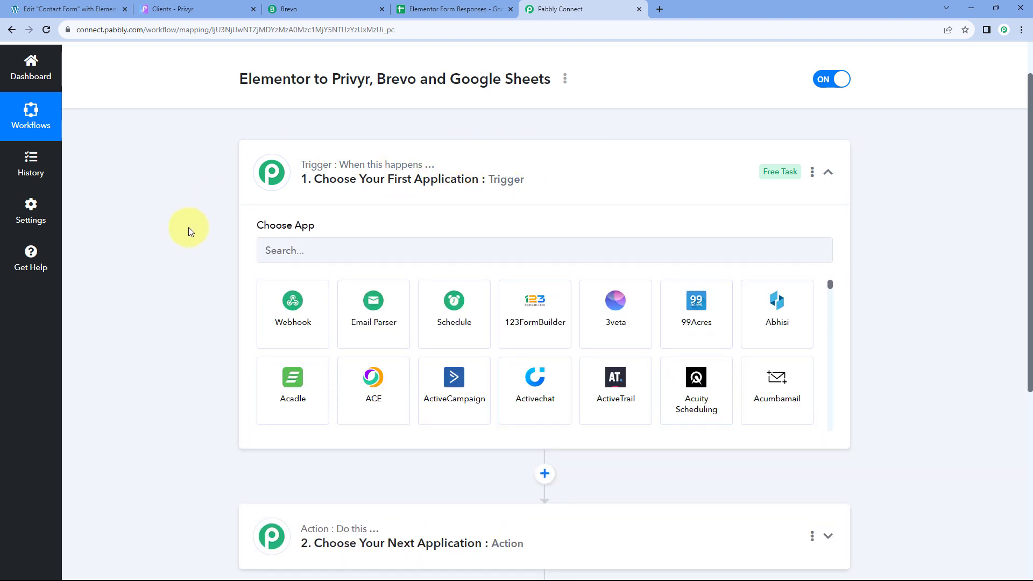
scroll(188, 227, "down", 1)
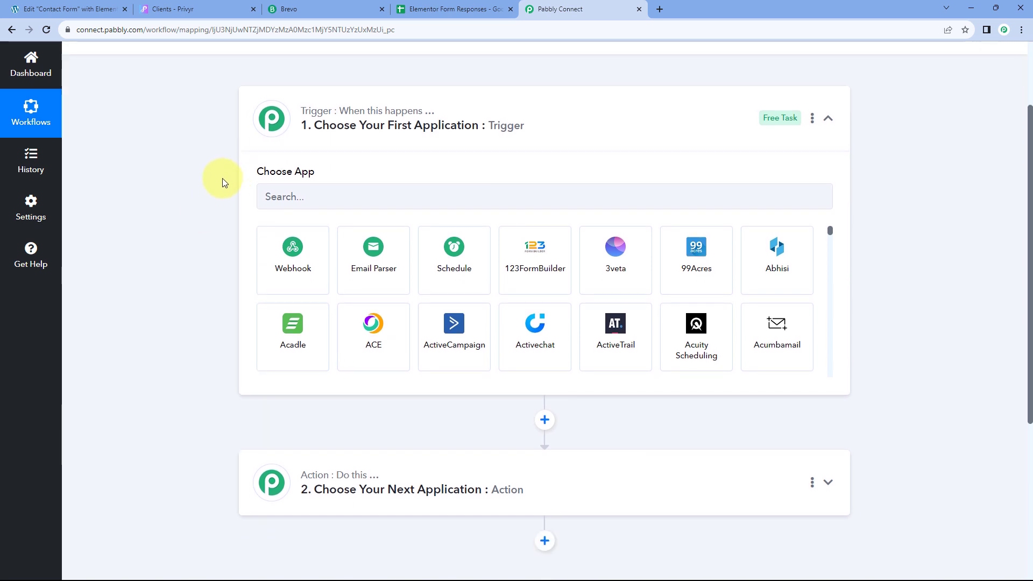
left_click(110, 9)
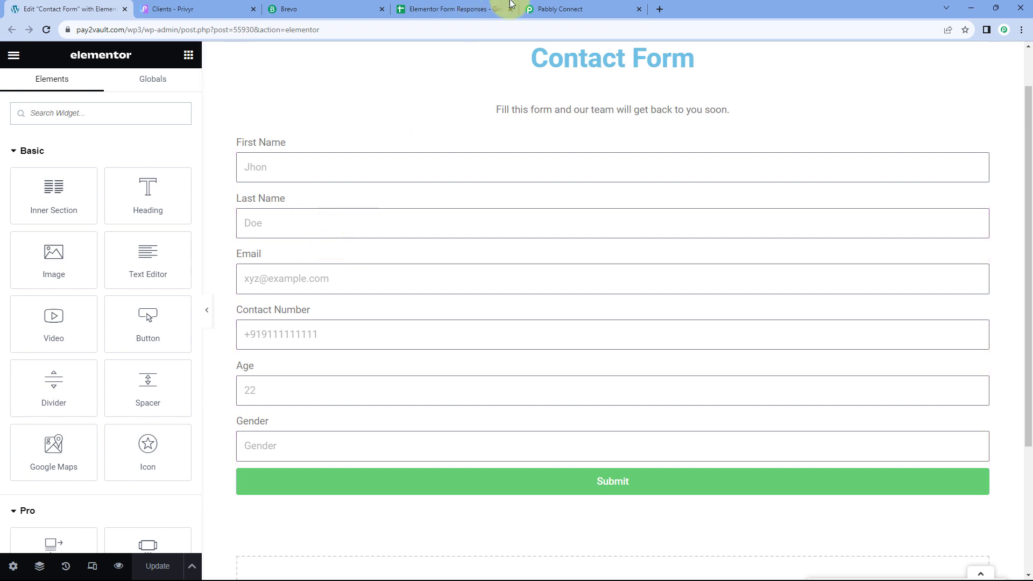
left_click(565, 7)
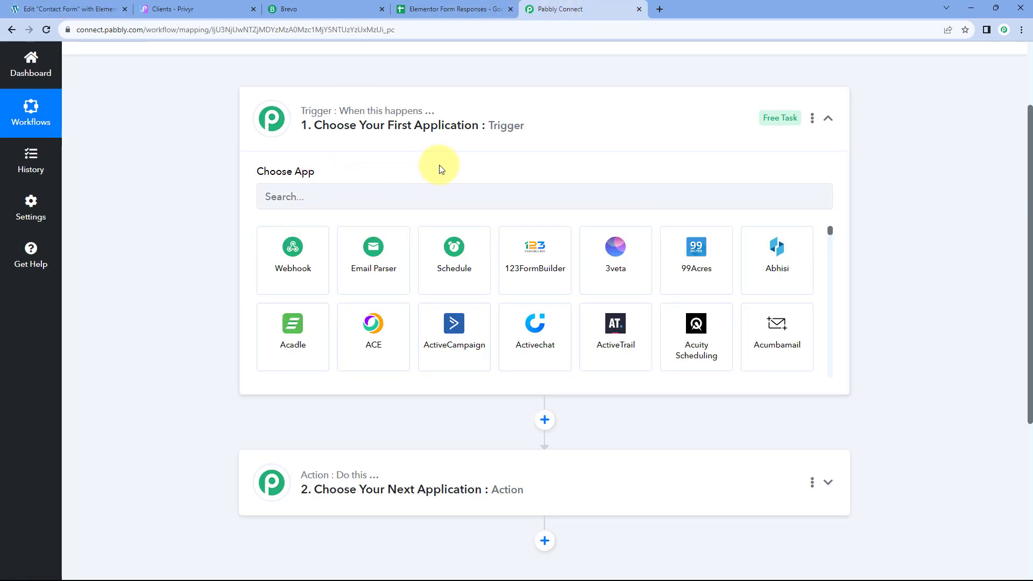
left_click(102, 9)
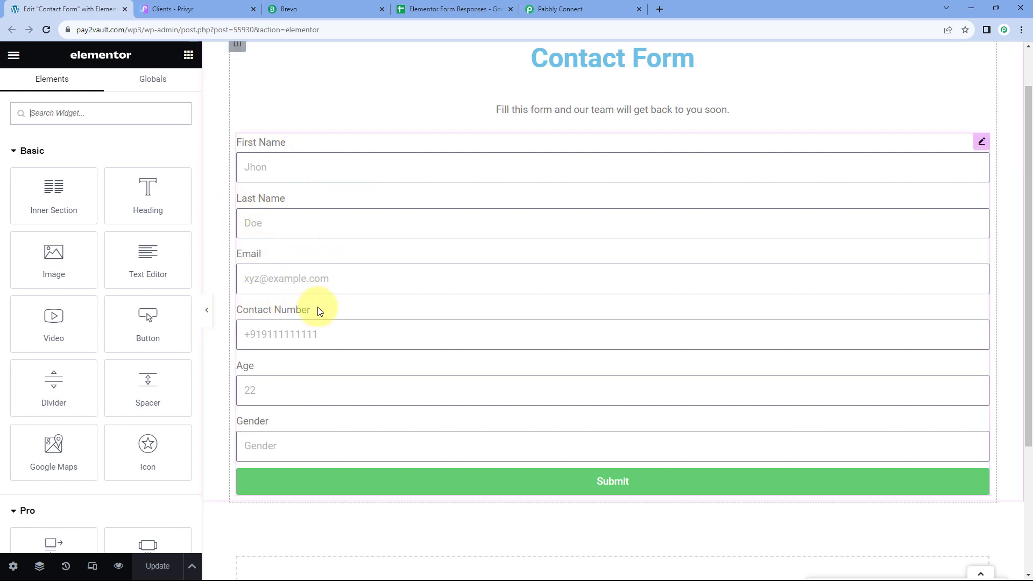
left_click(586, 10)
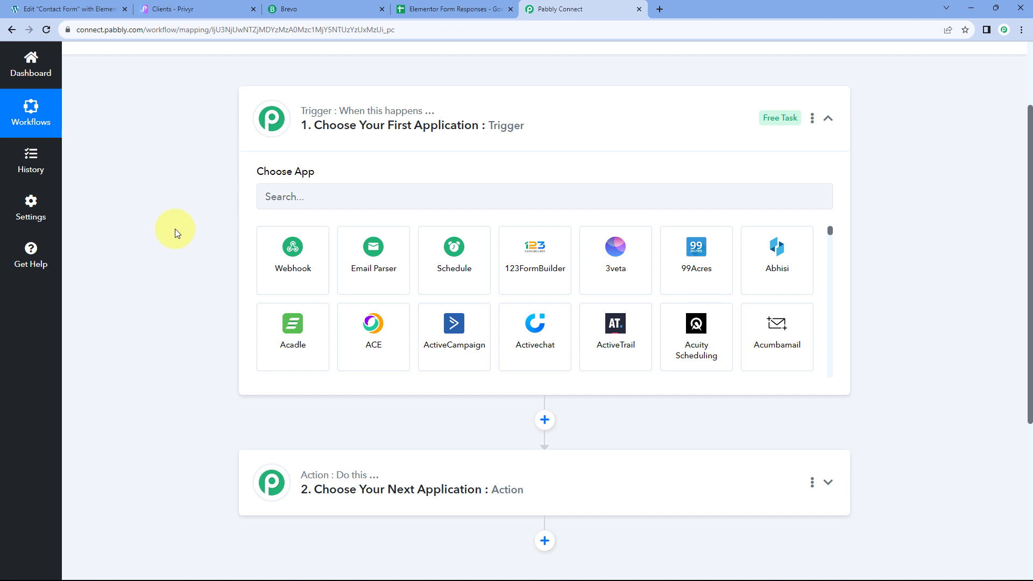
scroll(176, 228, "down", 3)
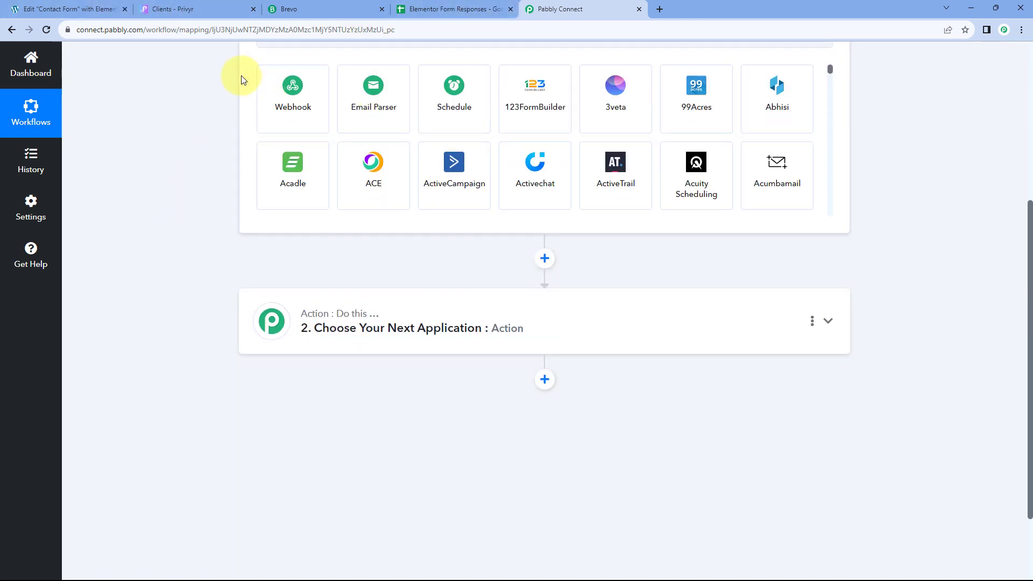
left_click(229, 9)
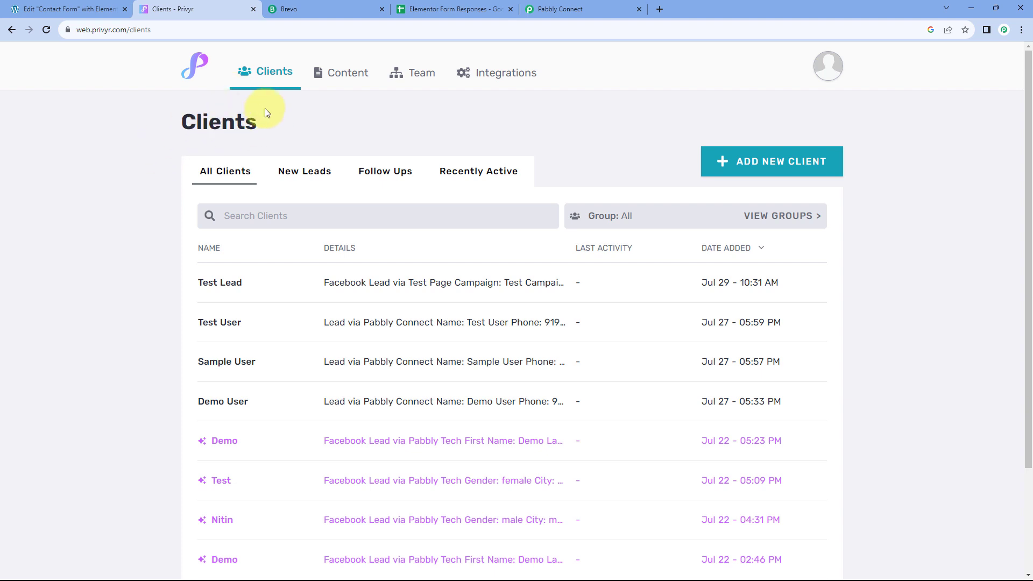
left_click(67, 9)
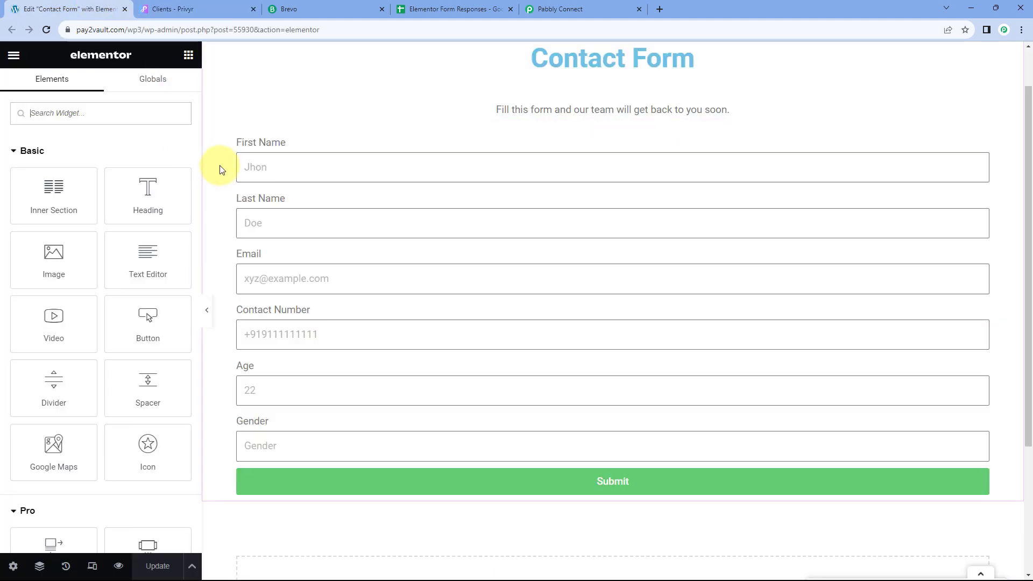
left_click(214, 11)
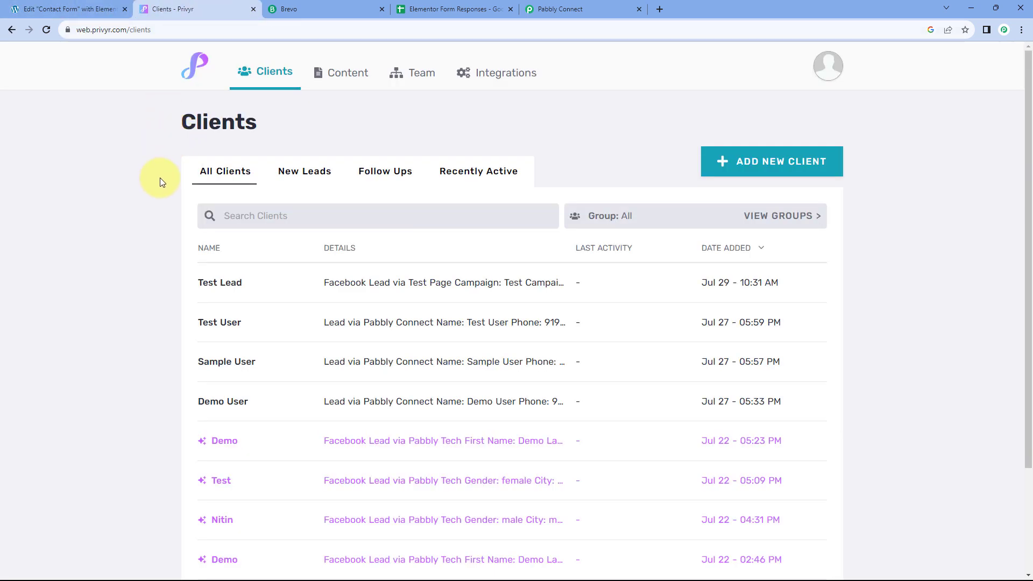
left_click(328, 2)
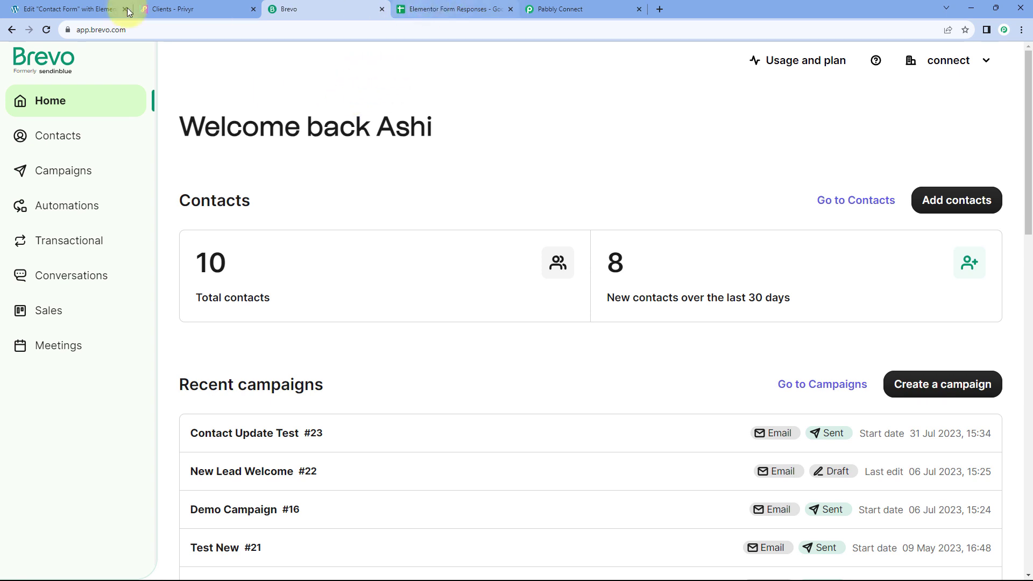
left_click(84, 6)
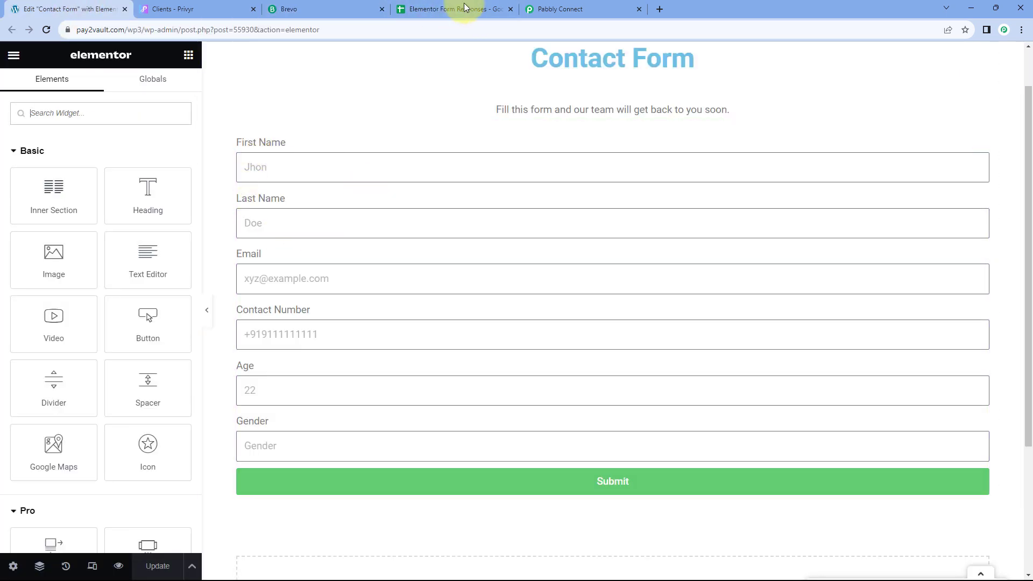
left_click(458, 8)
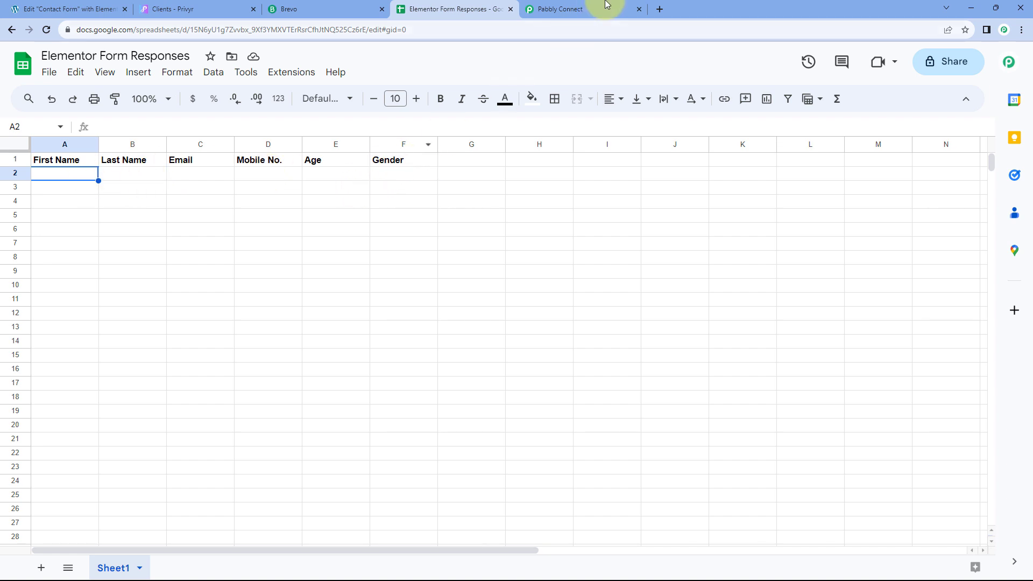
left_click(540, 7)
scroll(226, 181, "up", 3)
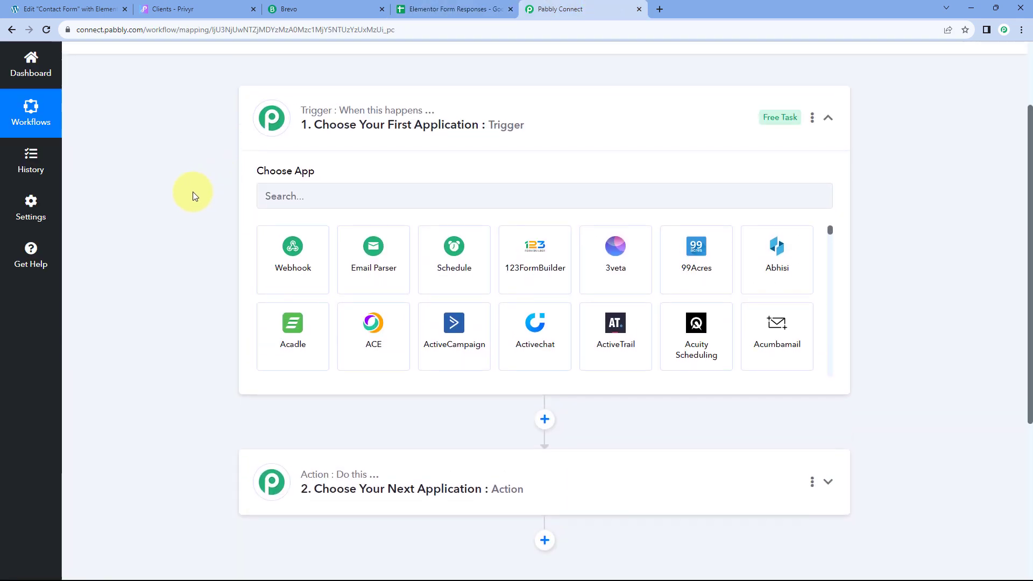
Step: Set the trigger app to Elementor with the New Form Submission event
left_click(300, 197)
type("Elem")
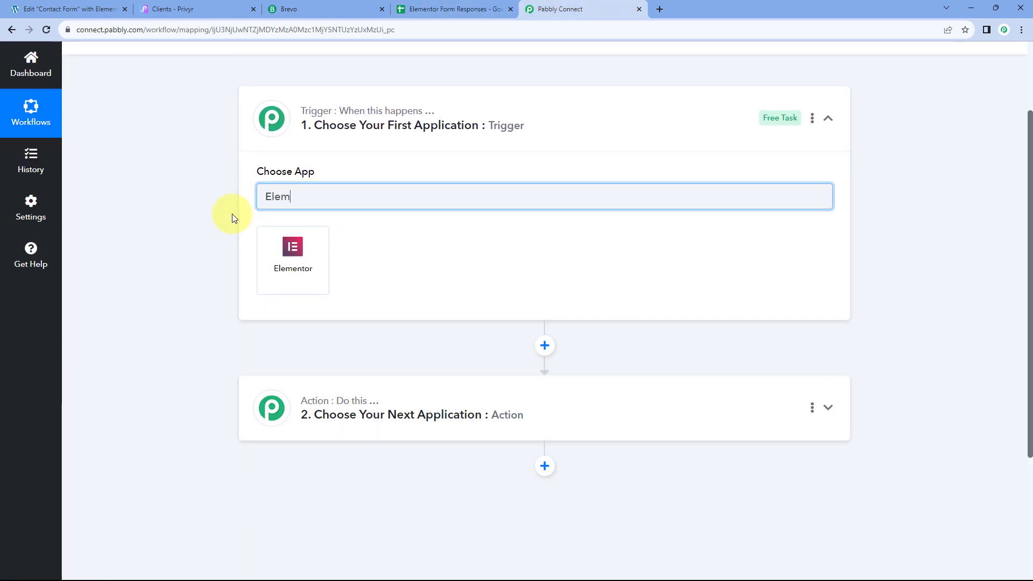
left_click(316, 271)
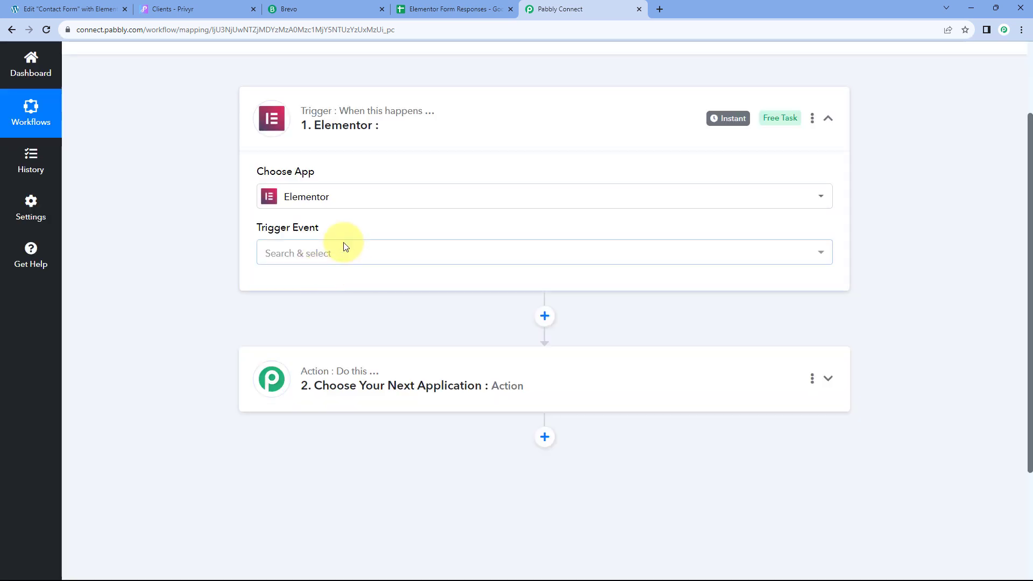
left_click(341, 258)
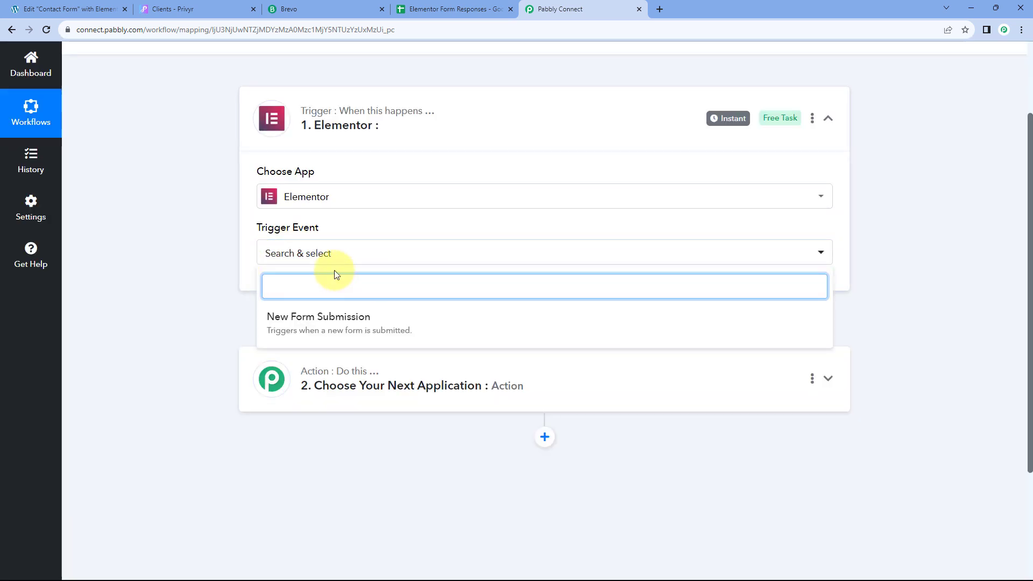
left_click(377, 318)
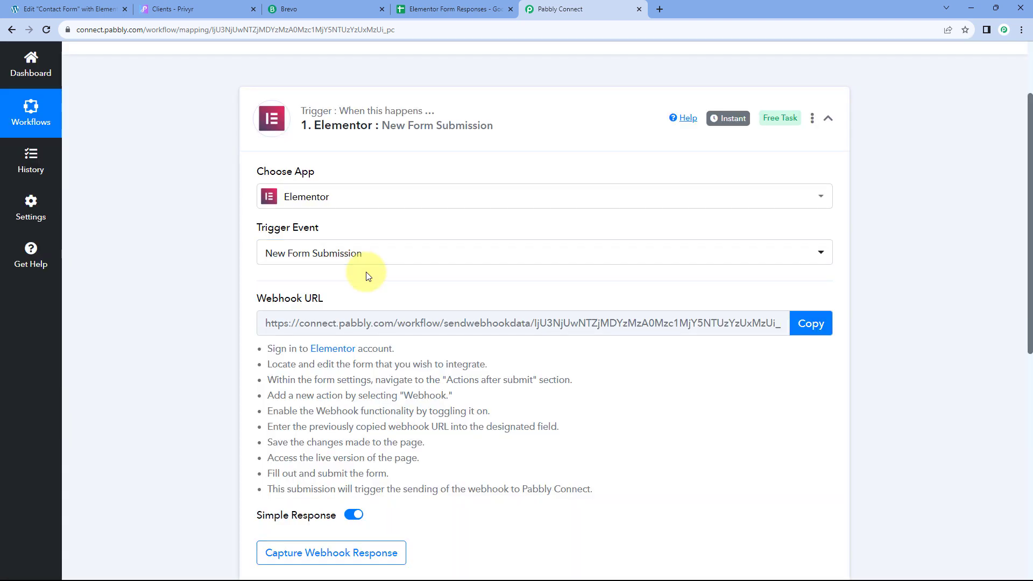
scroll(369, 314, "down", 2)
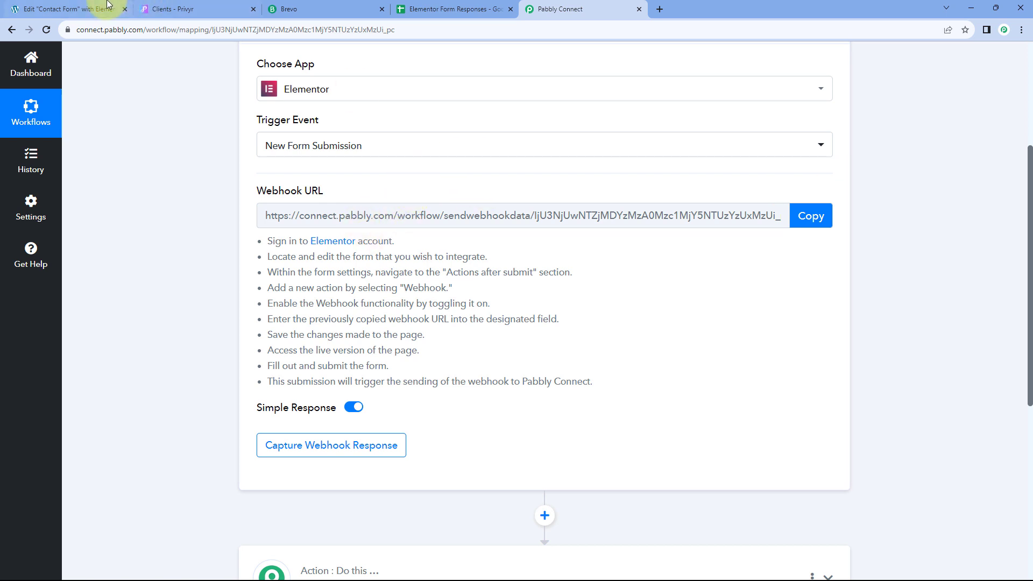
Step: Copy the Elementor trigger's webhook URL from the setup instructions
left_click(89, 8)
left_click(624, 5)
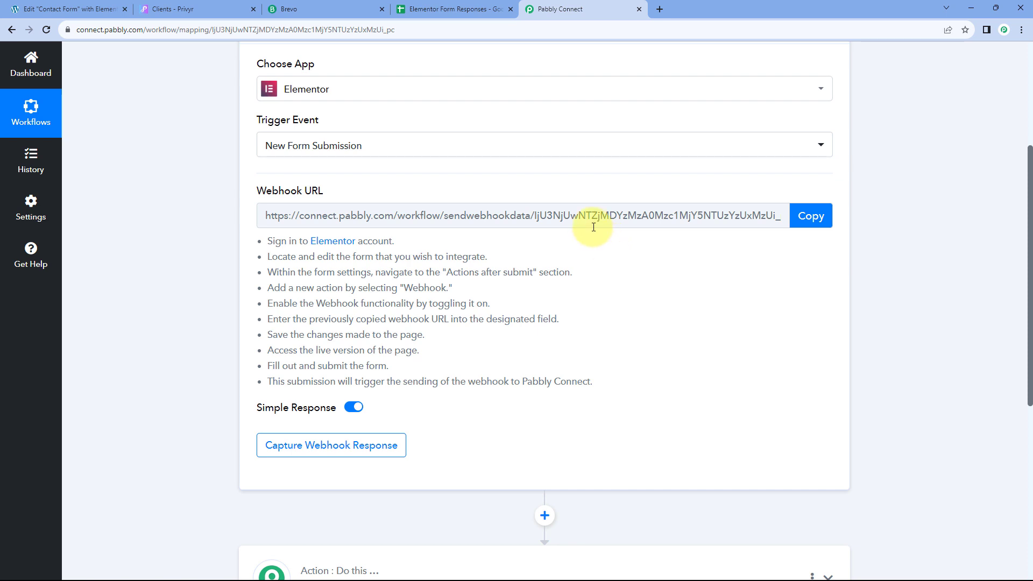
left_click_drag(268, 242, 592, 383)
left_click(563, 280)
left_click(807, 218)
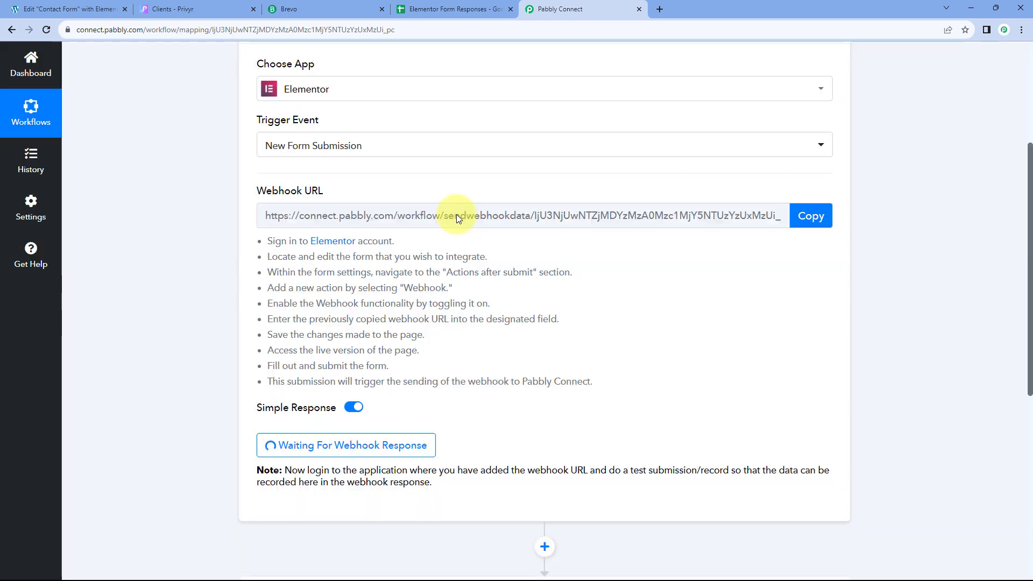
Step: Add a Webhook action to the Elementor contact form's after-submit actions
left_click(90, 10)
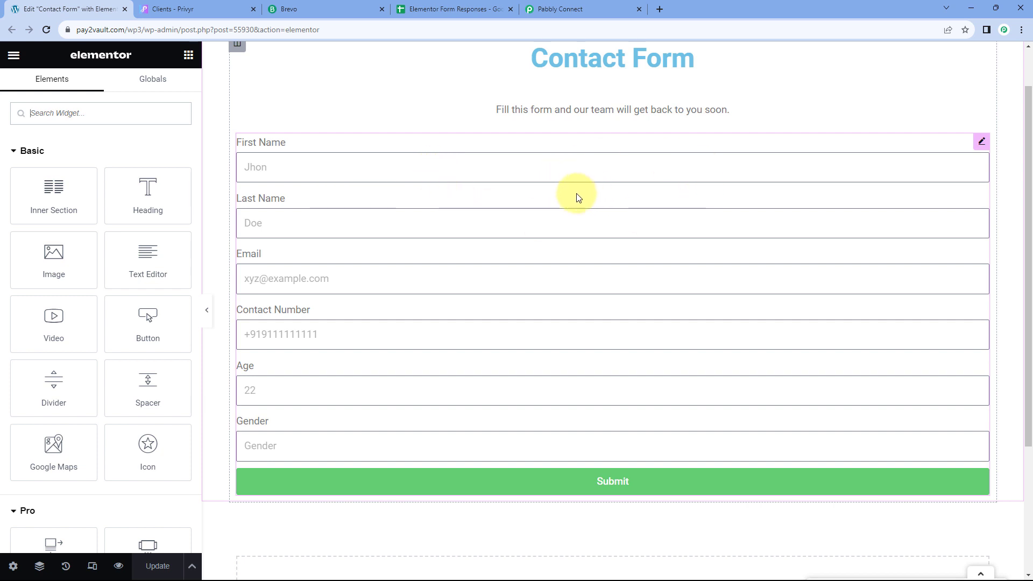
left_click(981, 144)
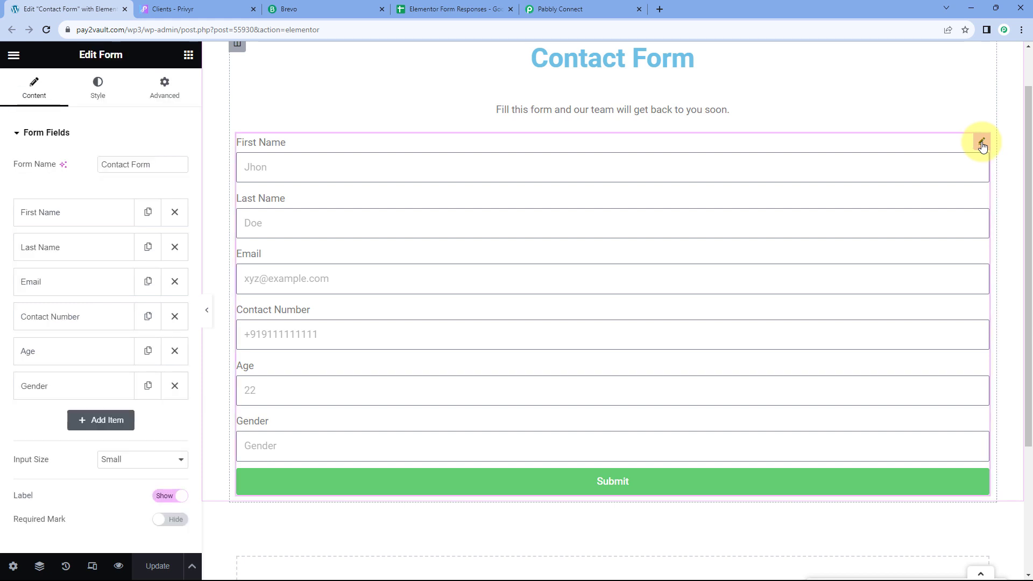
left_click(19, 135)
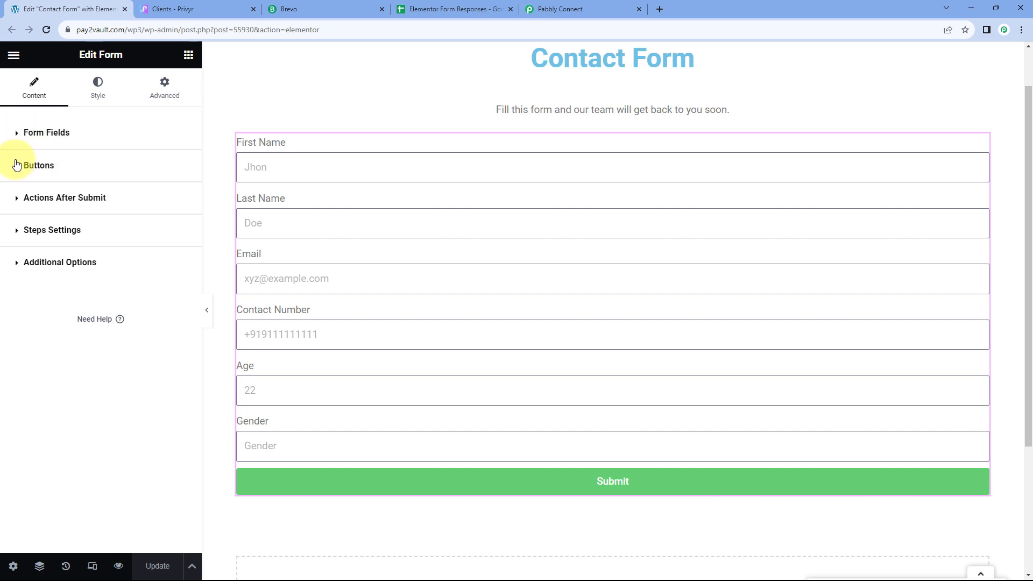
left_click(18, 204)
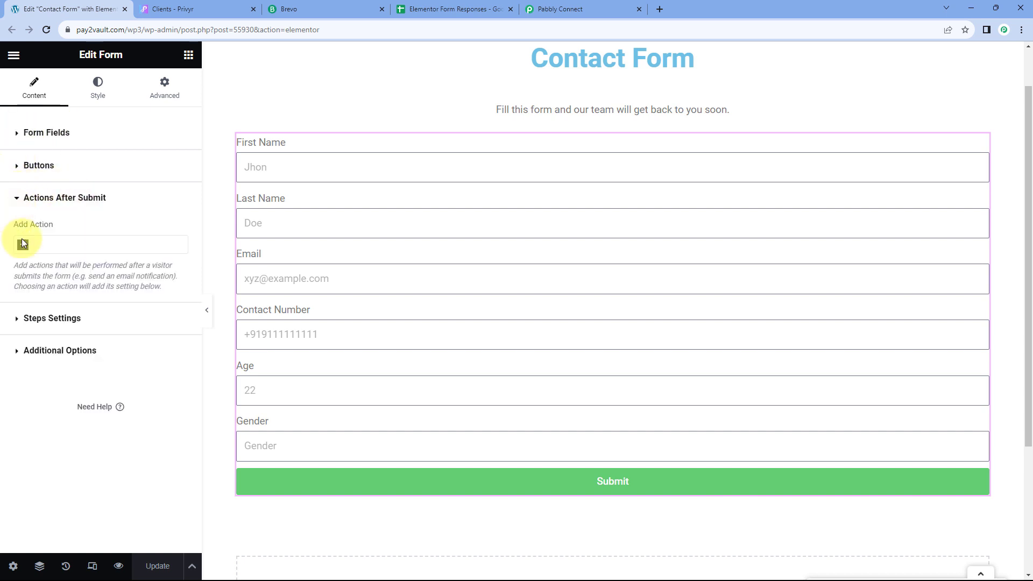
left_click(25, 247)
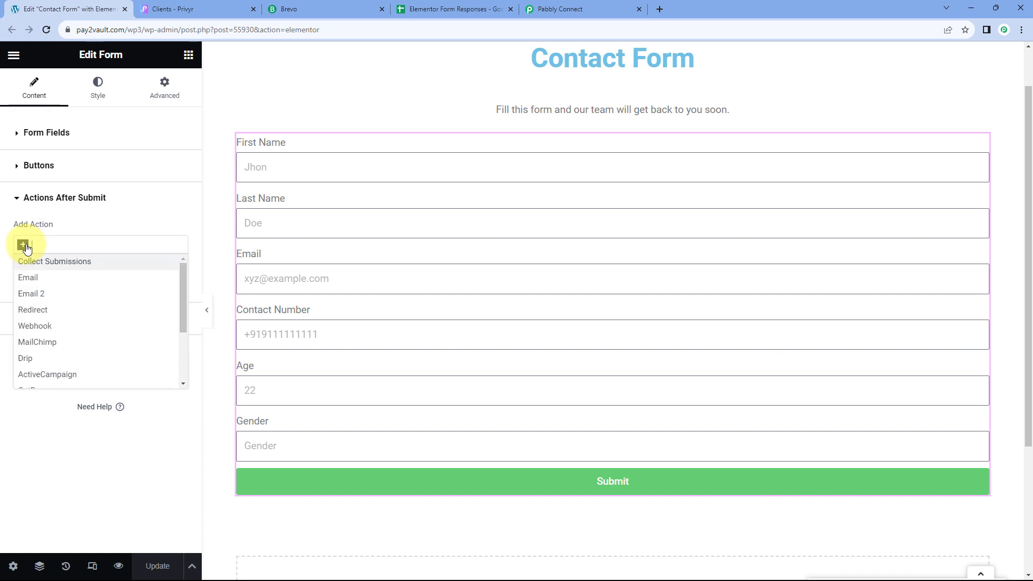
left_click(39, 328)
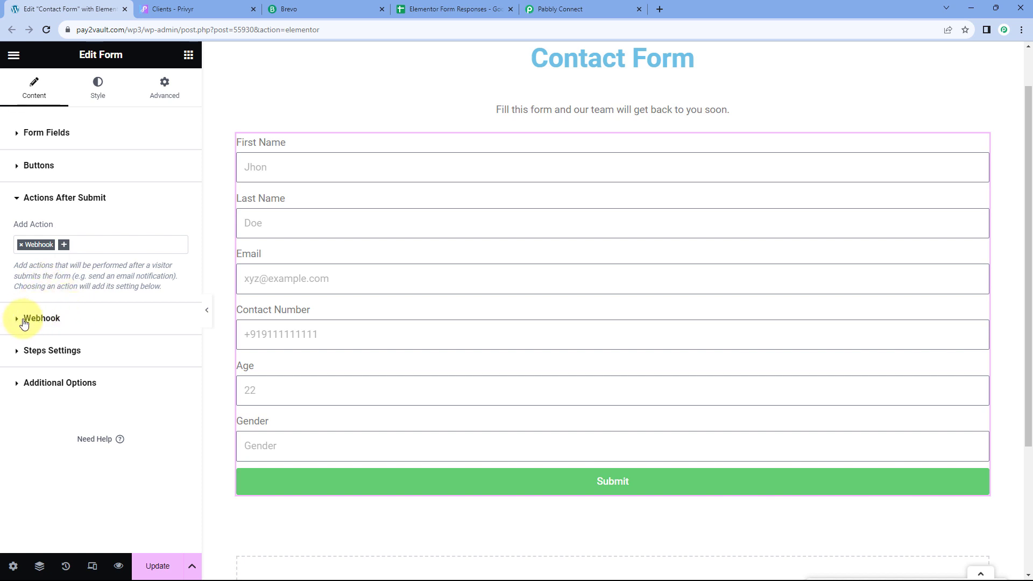
left_click(18, 321)
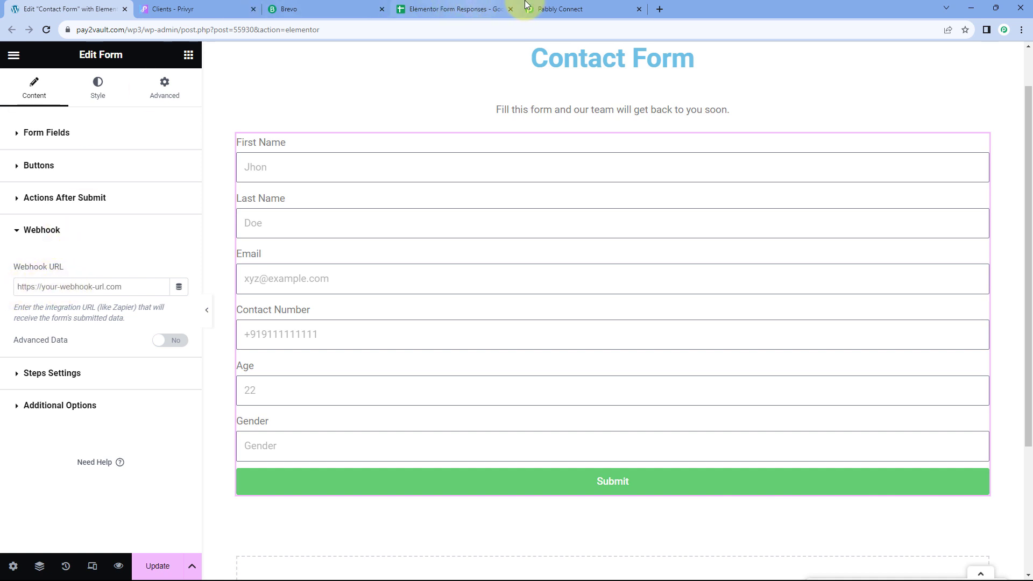
Step: Paste the Pabbly webhook URL into the Webhook field and update the page
left_click(559, 9)
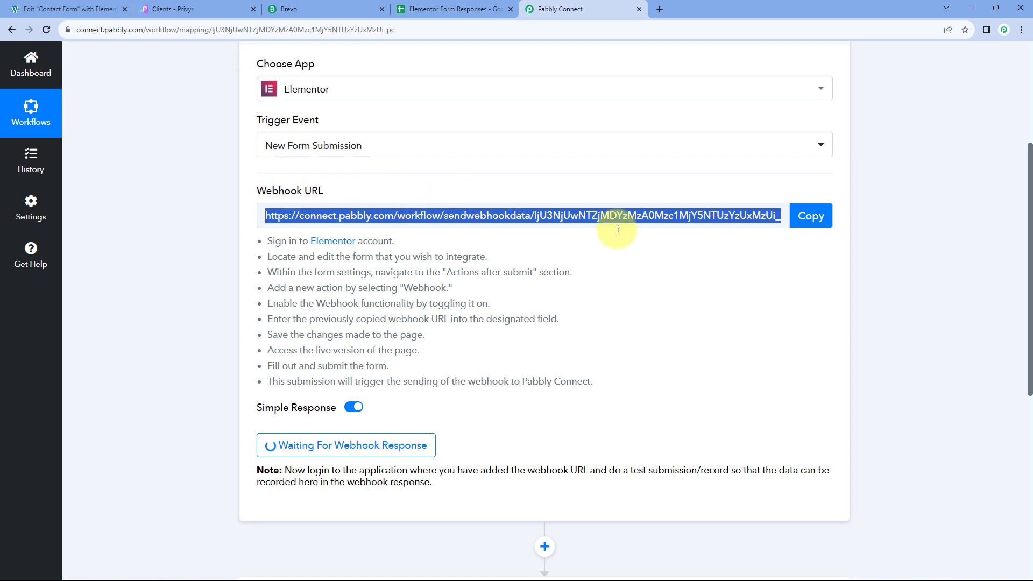
left_click(832, 220)
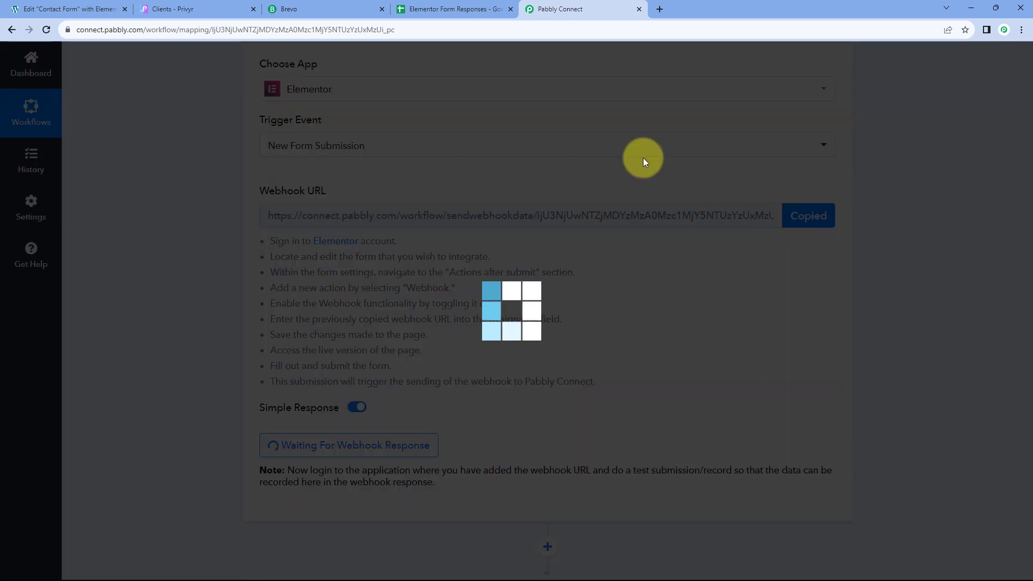
left_click(59, 10)
right_click(50, 286)
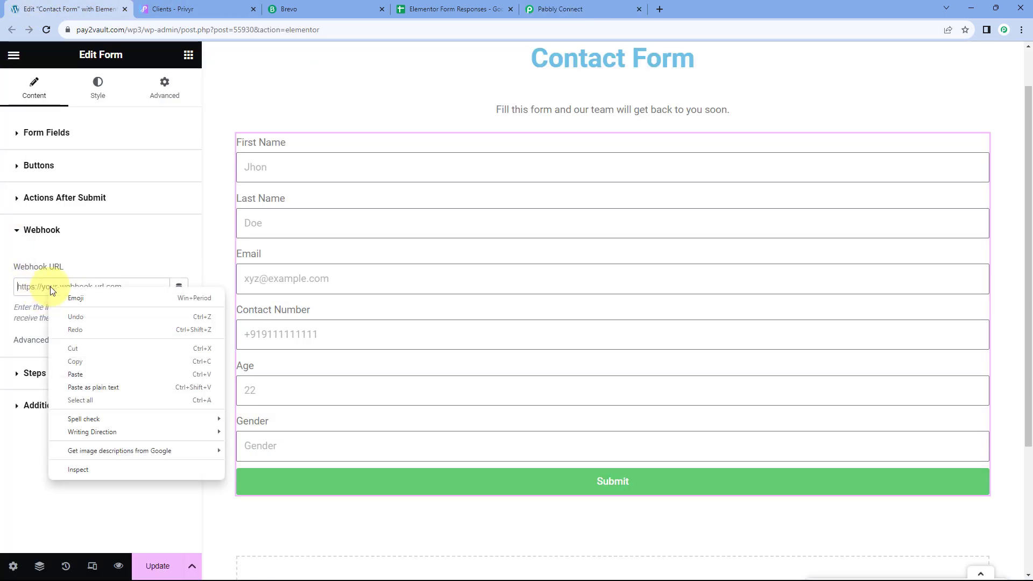
left_click(76, 370)
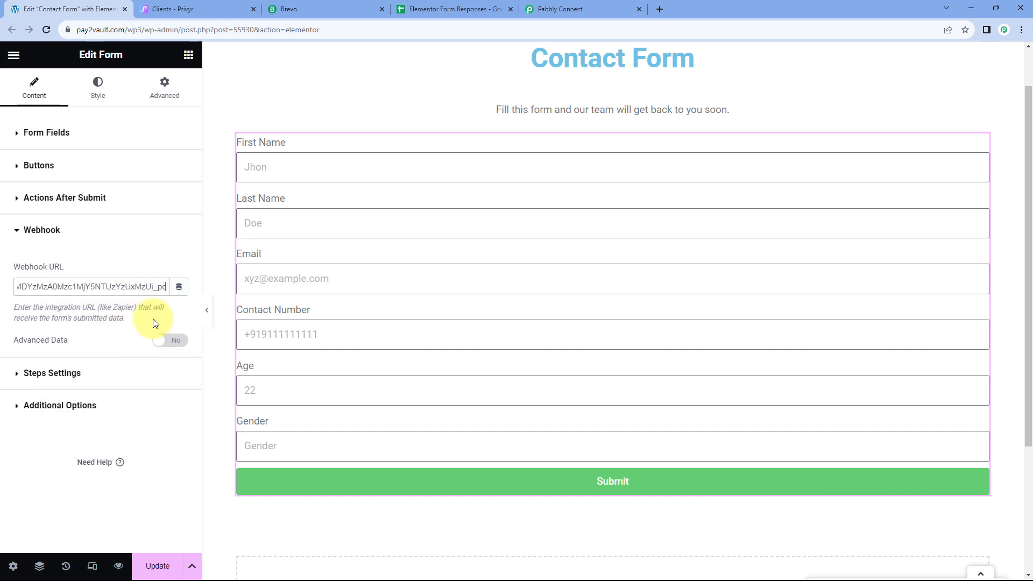
left_click(156, 568)
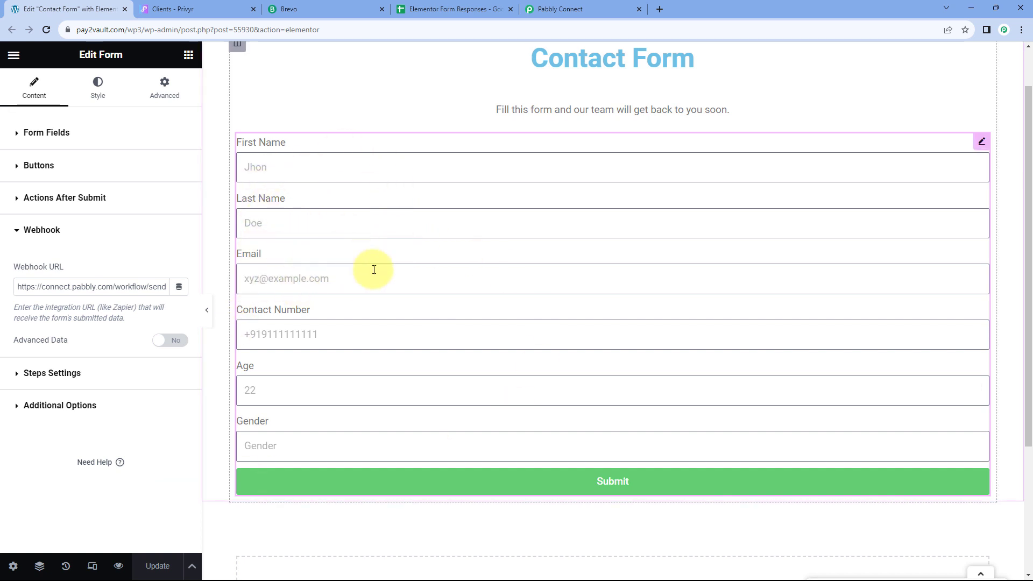
Step: Confirm Pabbly still awaits a webhook response, then preview the contact form page
left_click(569, 4)
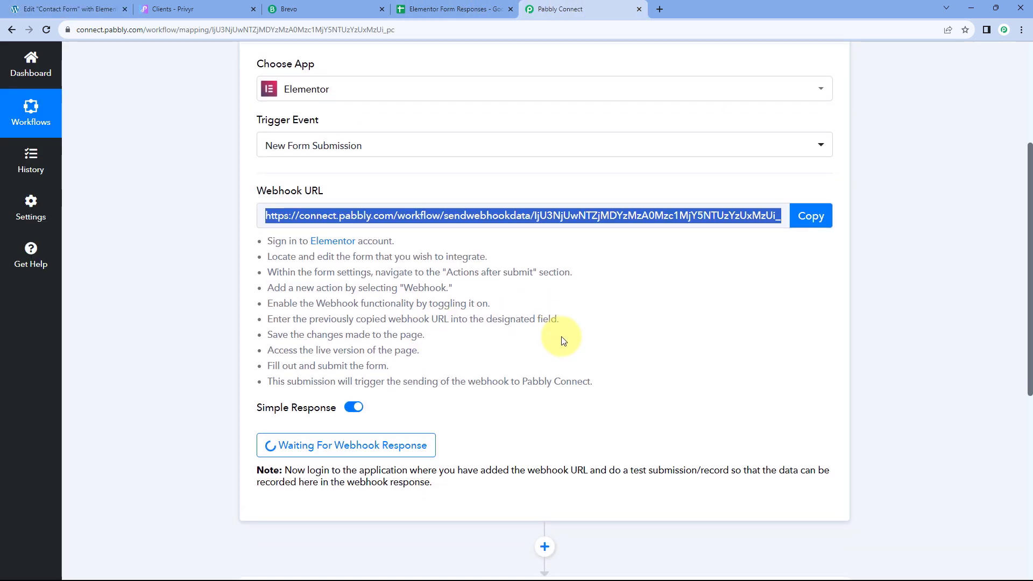
scroll(562, 333, "down", 2)
left_click(557, 321)
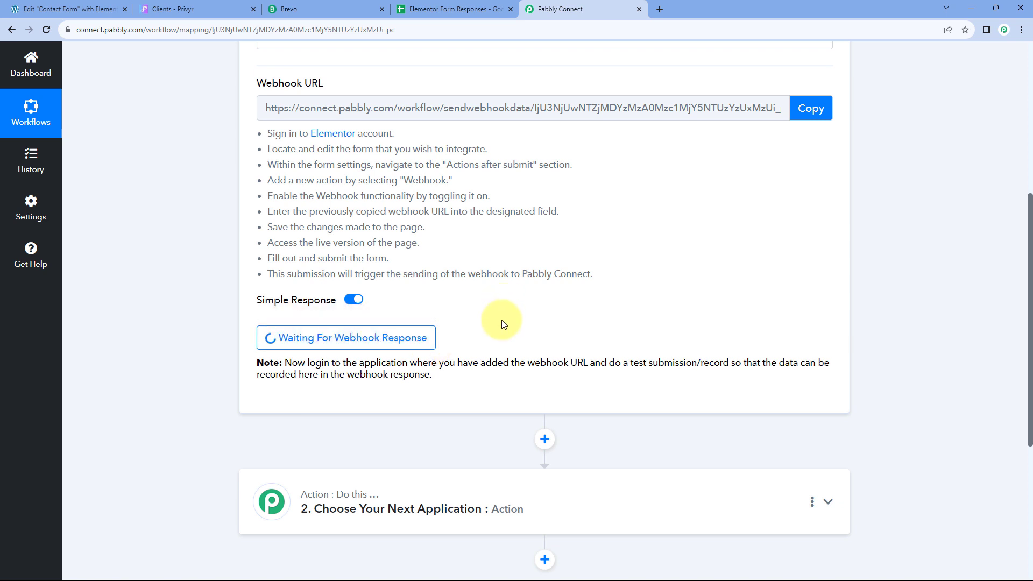
left_click(73, 6)
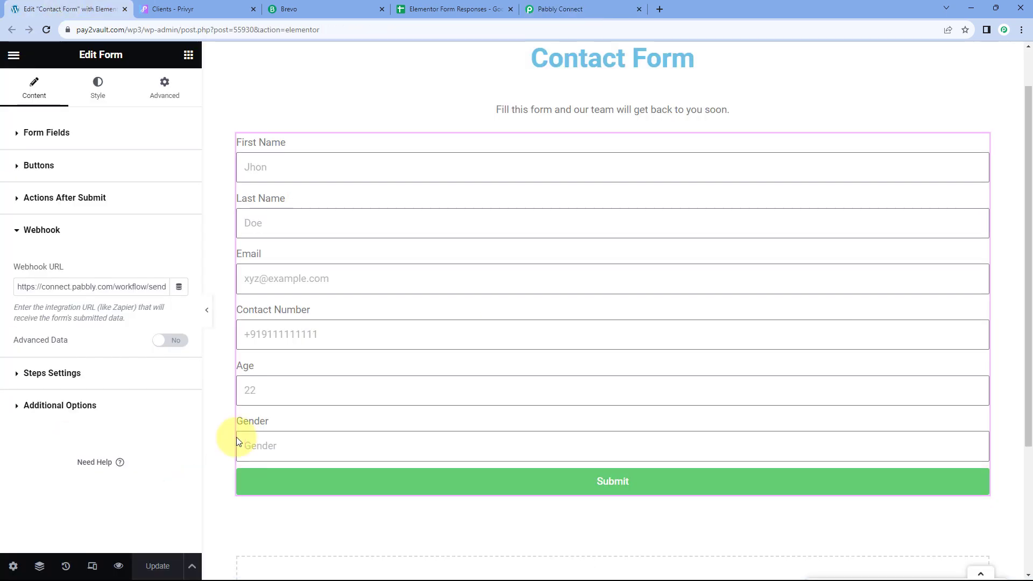
left_click(119, 566)
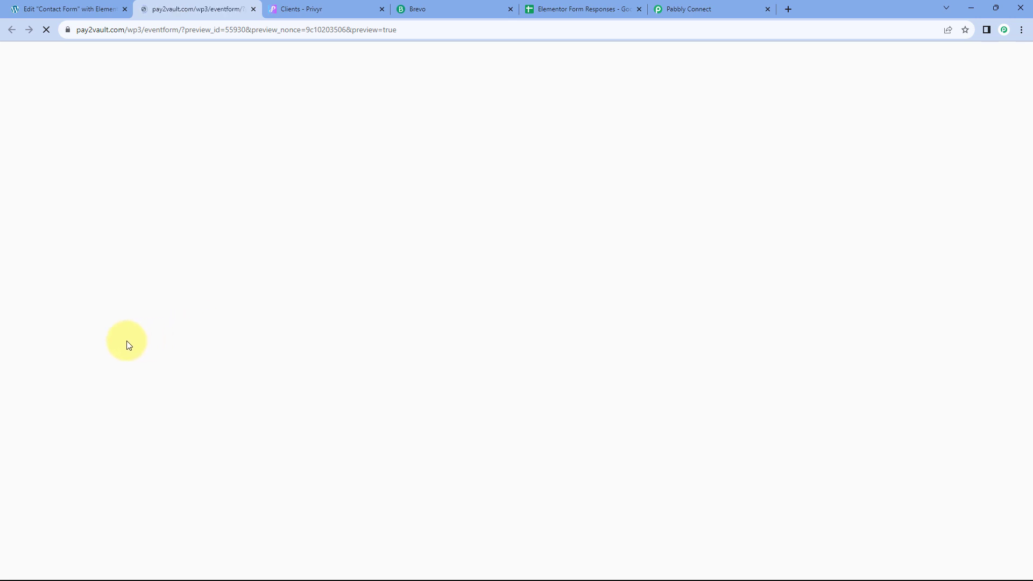
Step: Fill the preview form's name, email and contact number fields with test contact details
scroll(127, 345, "down", 1)
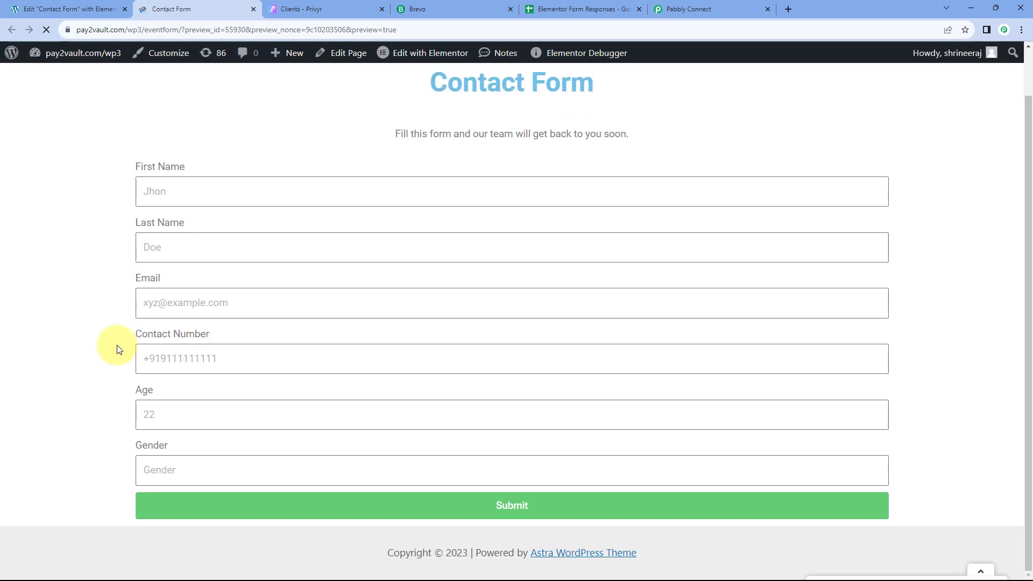
left_click(170, 199)
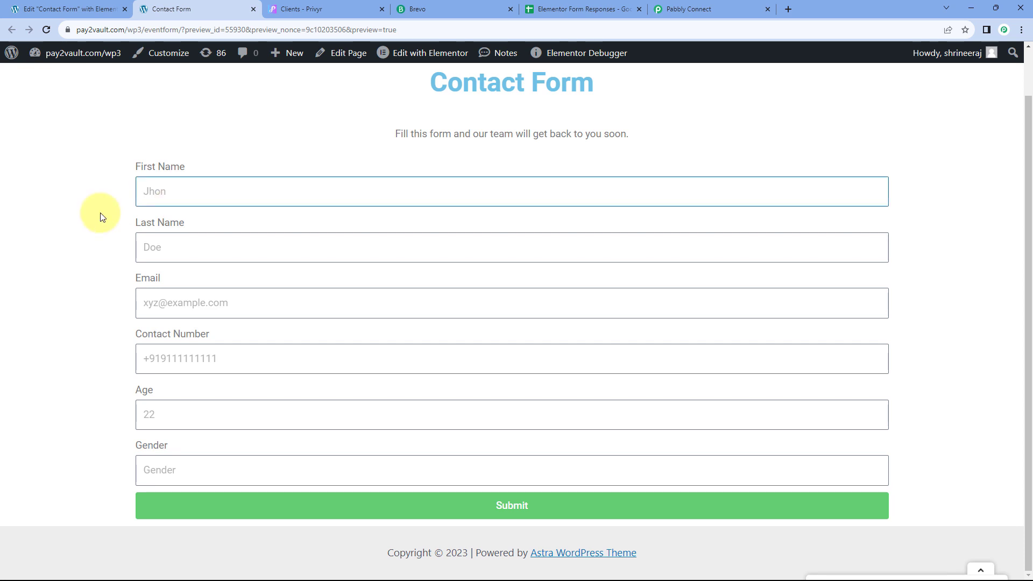
key("Tab")
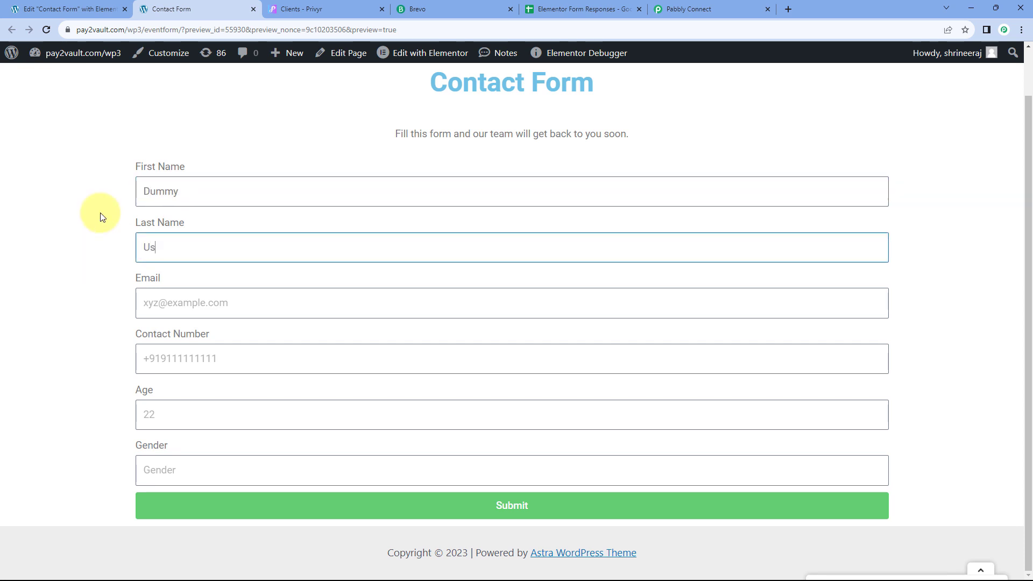
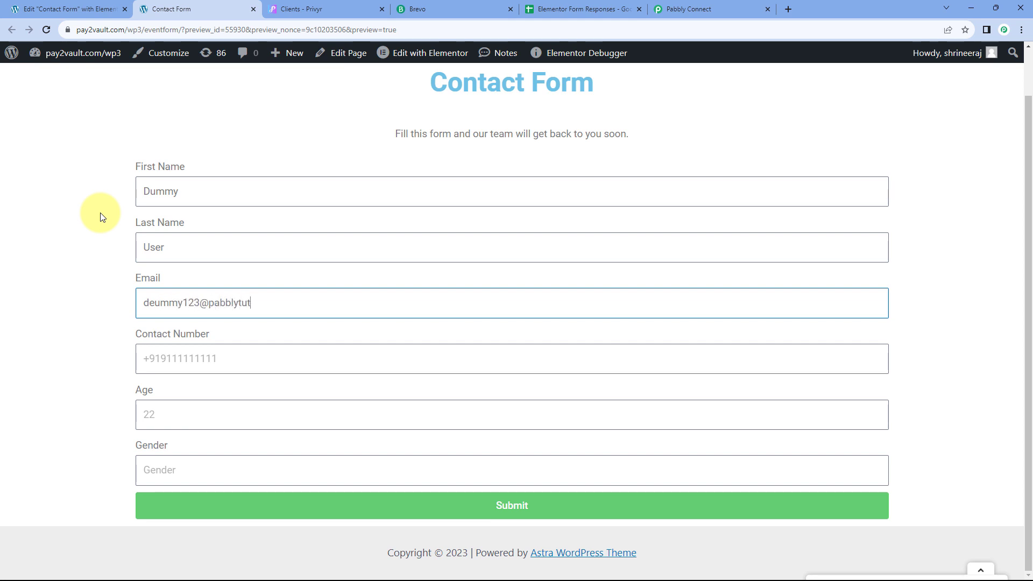
key("Tab")
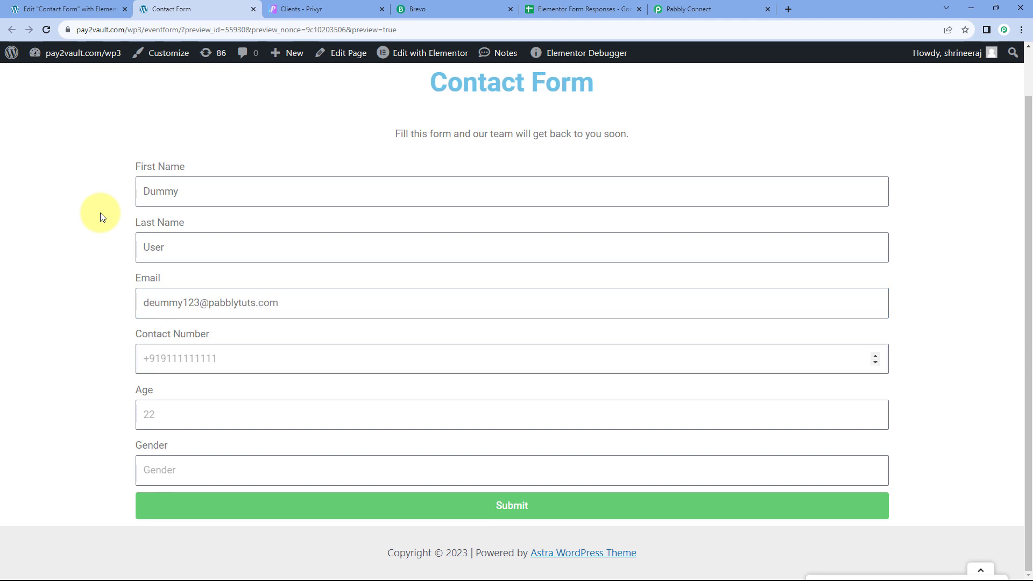
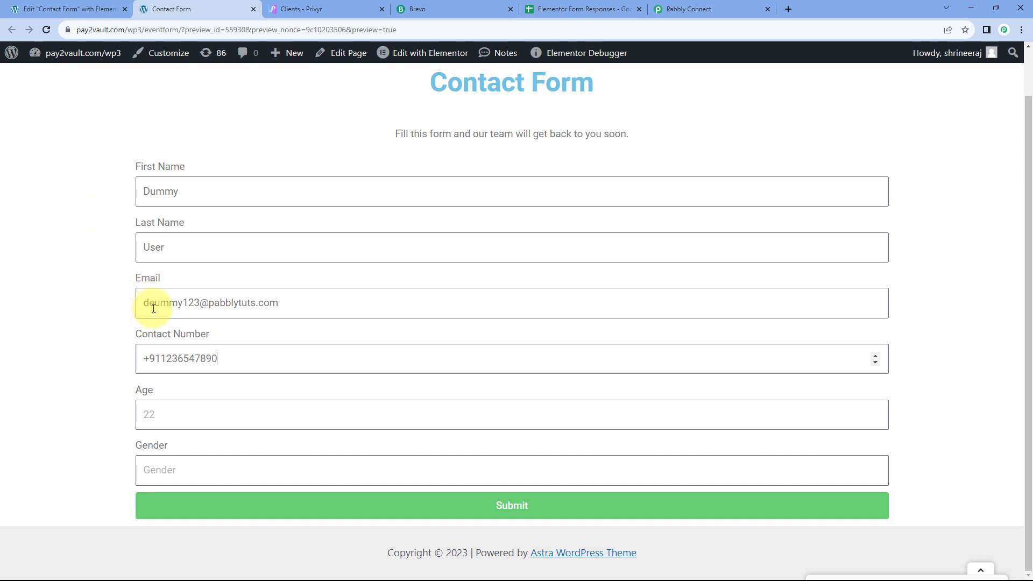
Step: Set Age 25 and Gender Male, then submit the test form
left_click(153, 306)
left_click(165, 414)
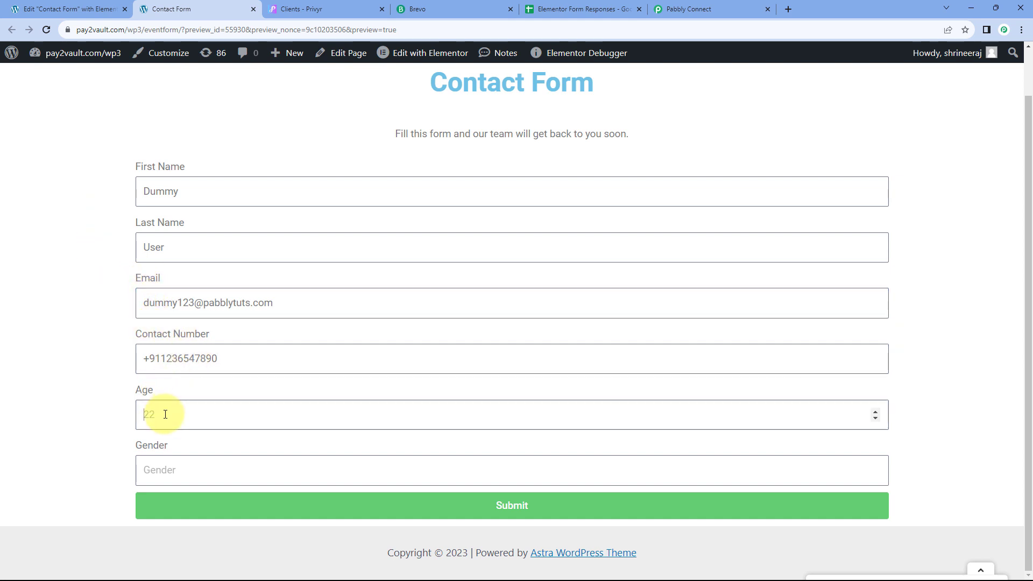
key("Tab")
type("Male")
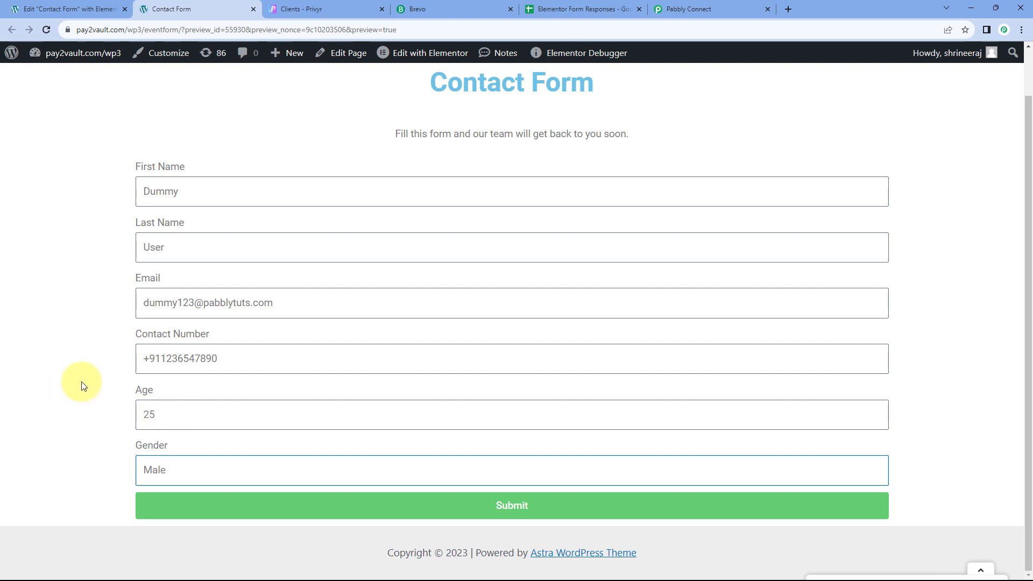
left_click(81, 409)
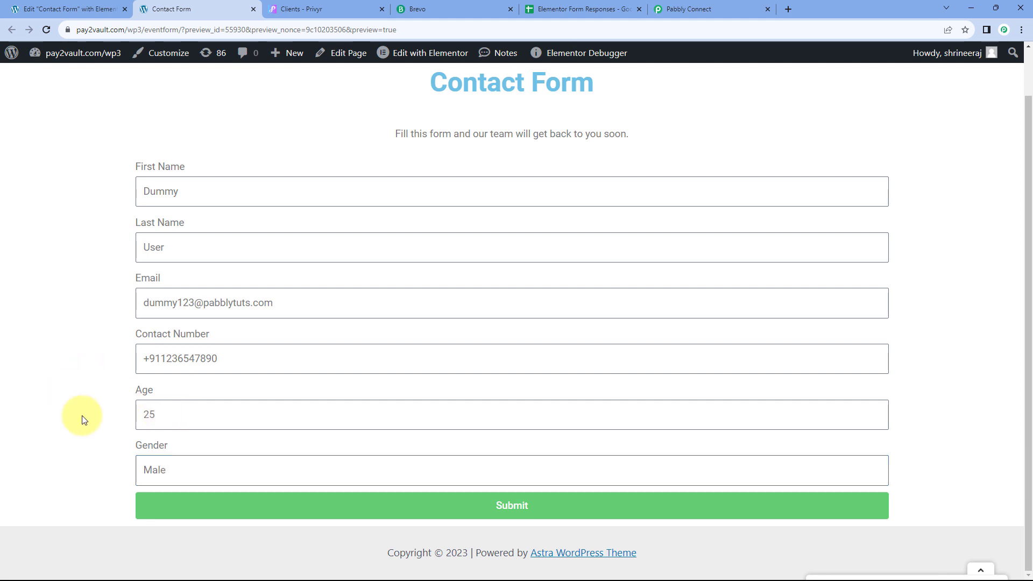
left_click(487, 510)
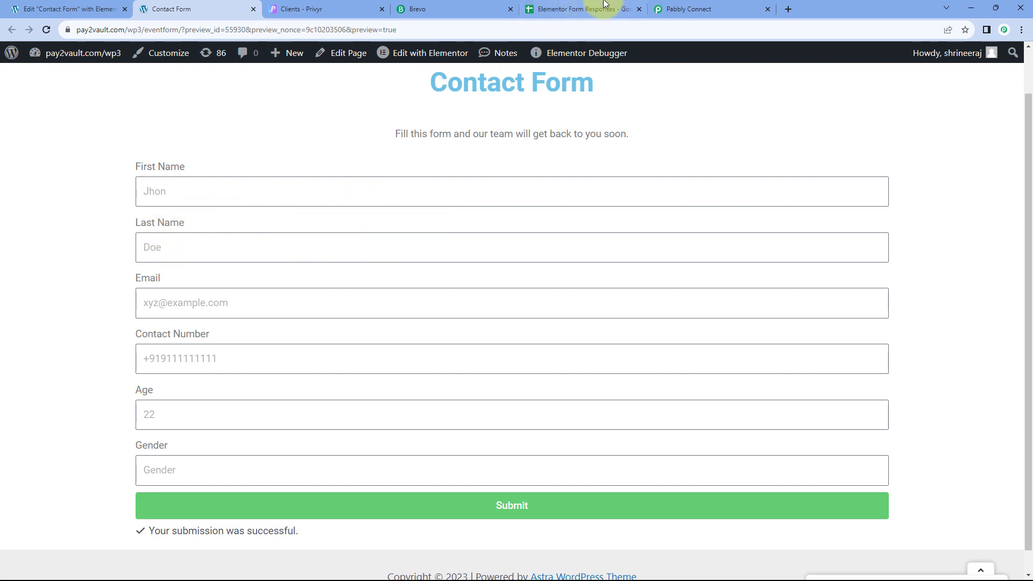
Step: Review the captured First Name, Last Name, Gender, Email, Contact Number and Age values
left_click(676, 5)
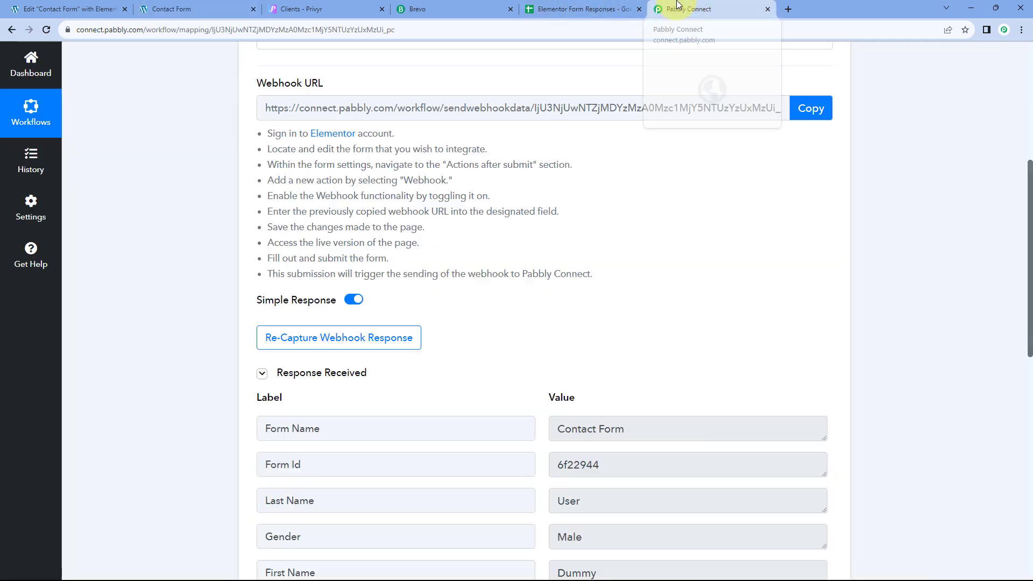
scroll(177, 231, "down", 1)
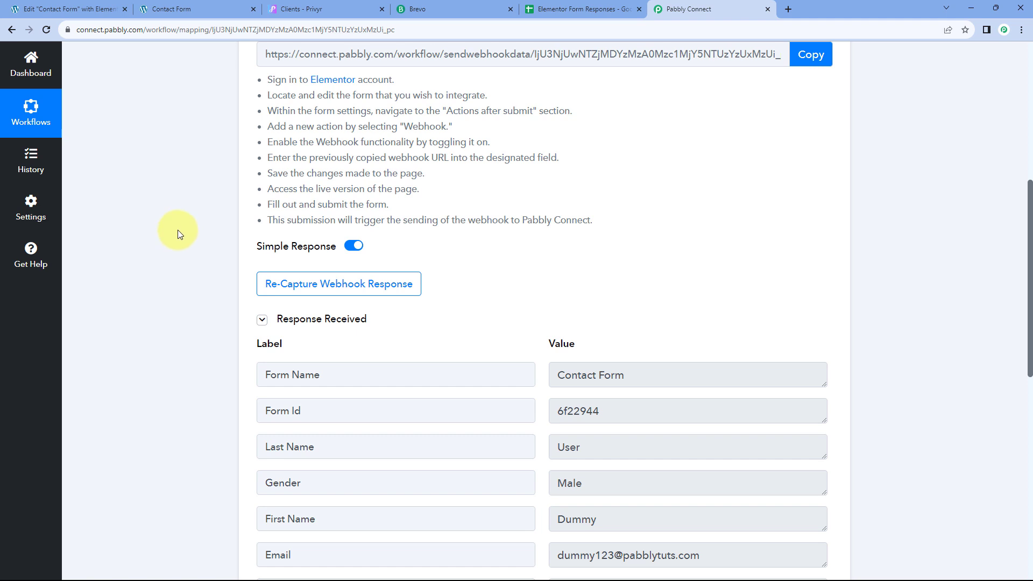
scroll(177, 231, "down", 1)
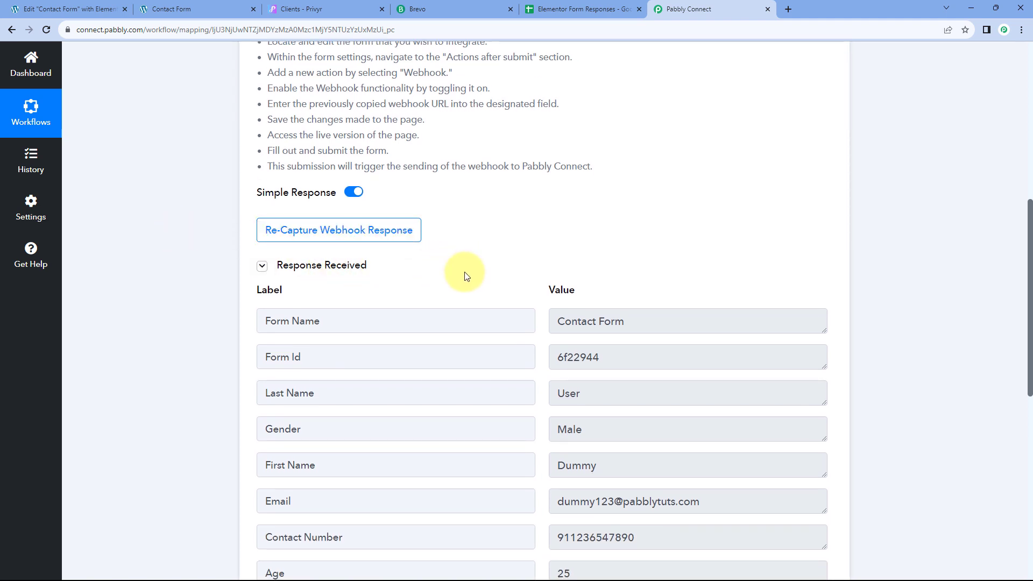
scroll(466, 276, "down", 3)
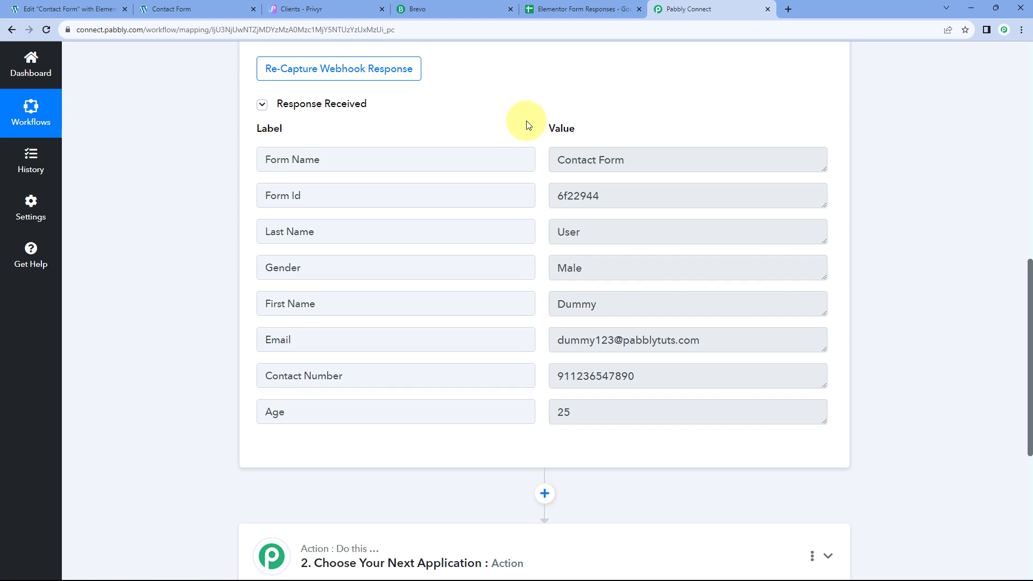
left_click(613, 304)
left_click(592, 231)
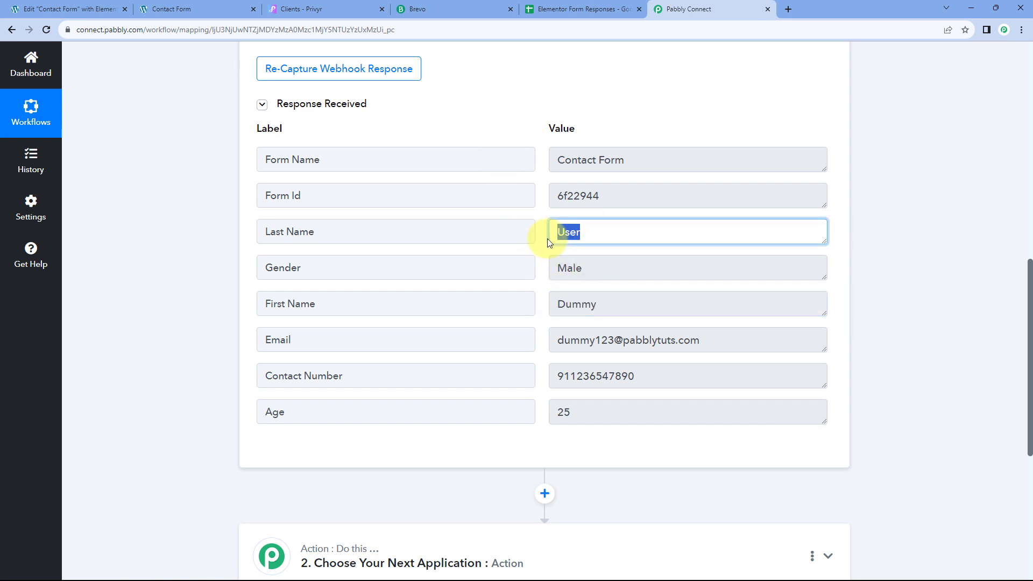
left_click(603, 269)
left_click(713, 338)
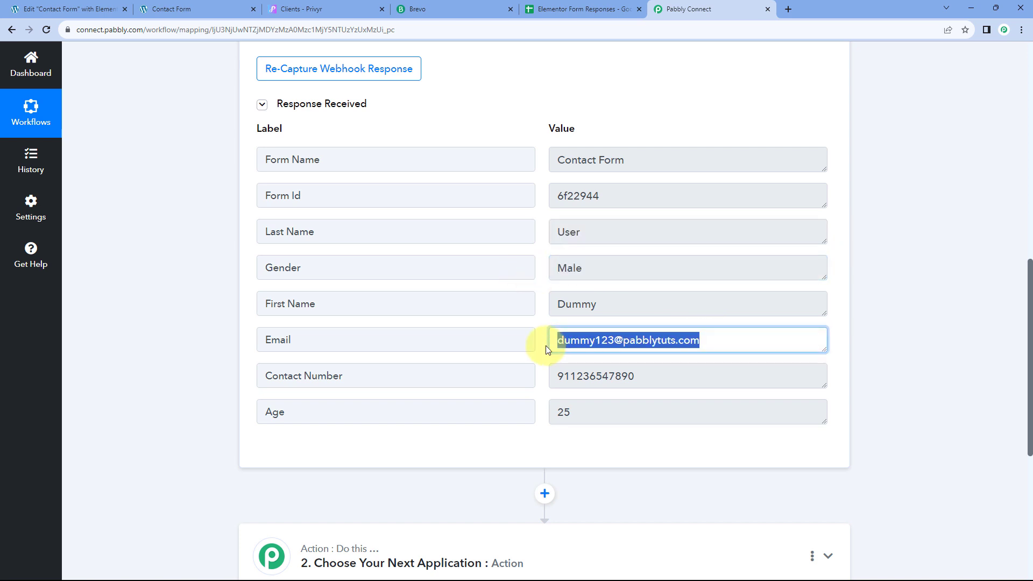
left_click(647, 371)
left_click(603, 416)
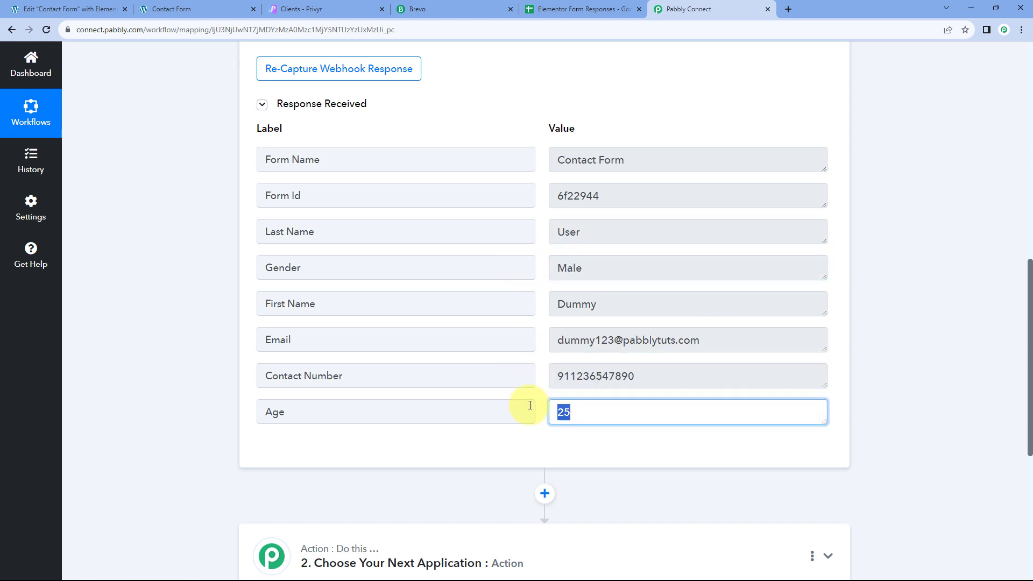
left_click(538, 355)
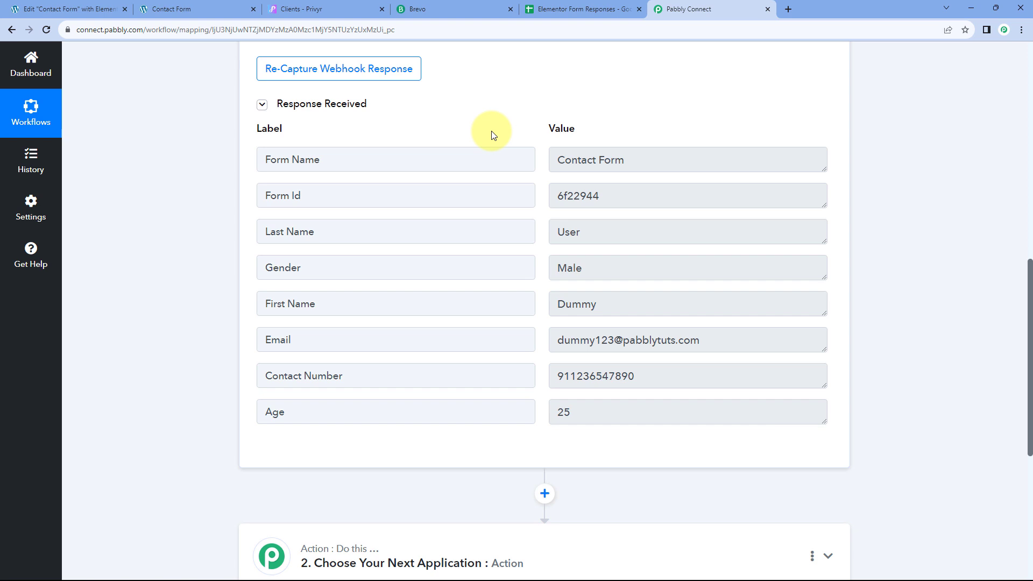
scroll(538, 177, "down", 1)
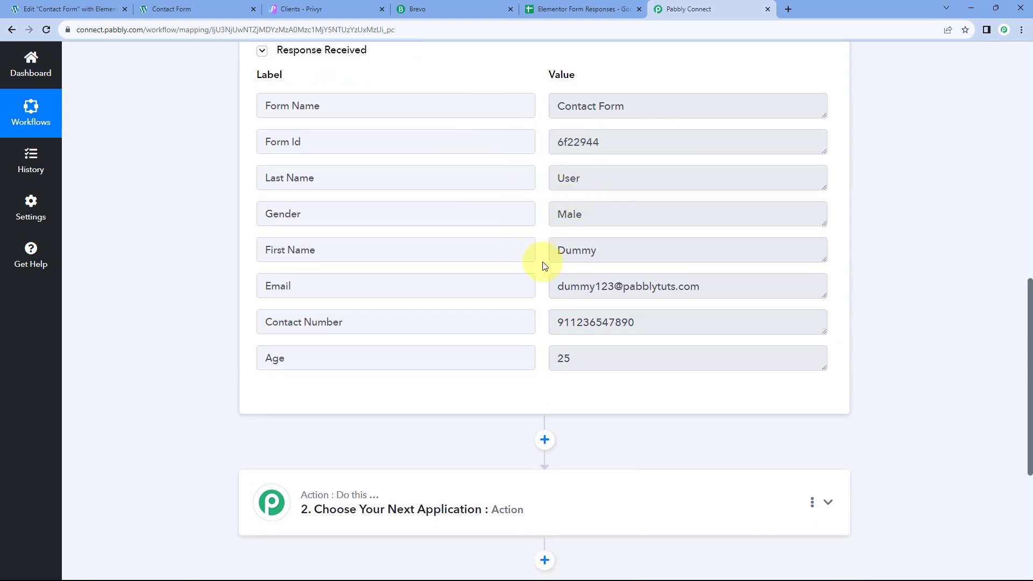
Step: Check the Privyr client list, then return to the Pabbly workflow
left_click(355, 9)
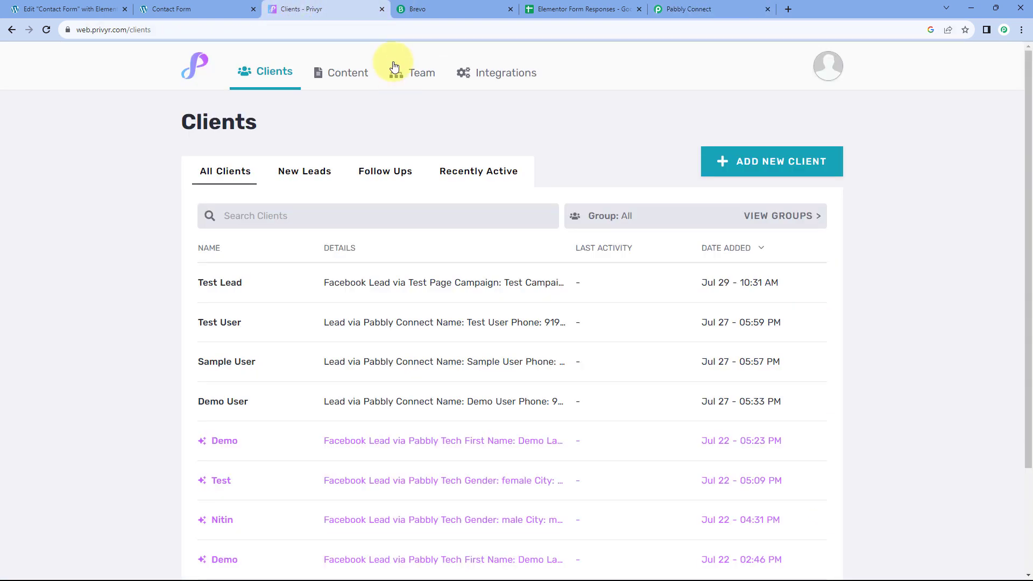
left_click(664, 6)
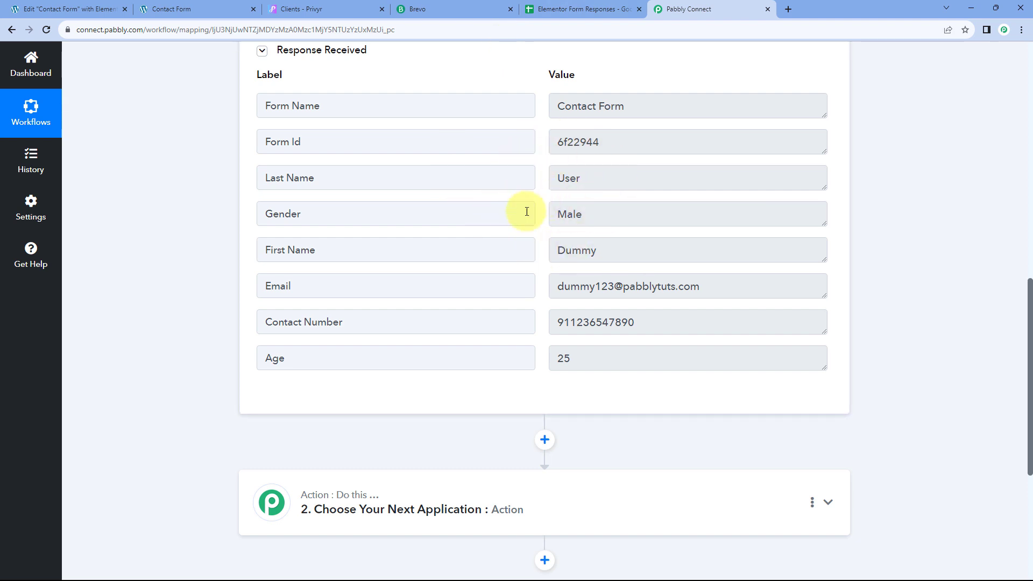
left_click(347, 7)
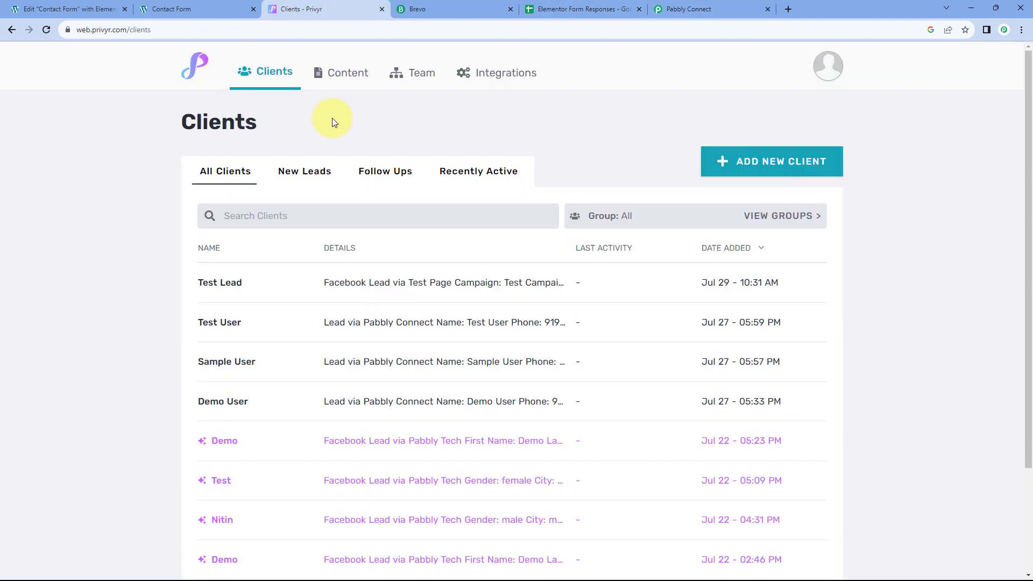
left_click(670, 7)
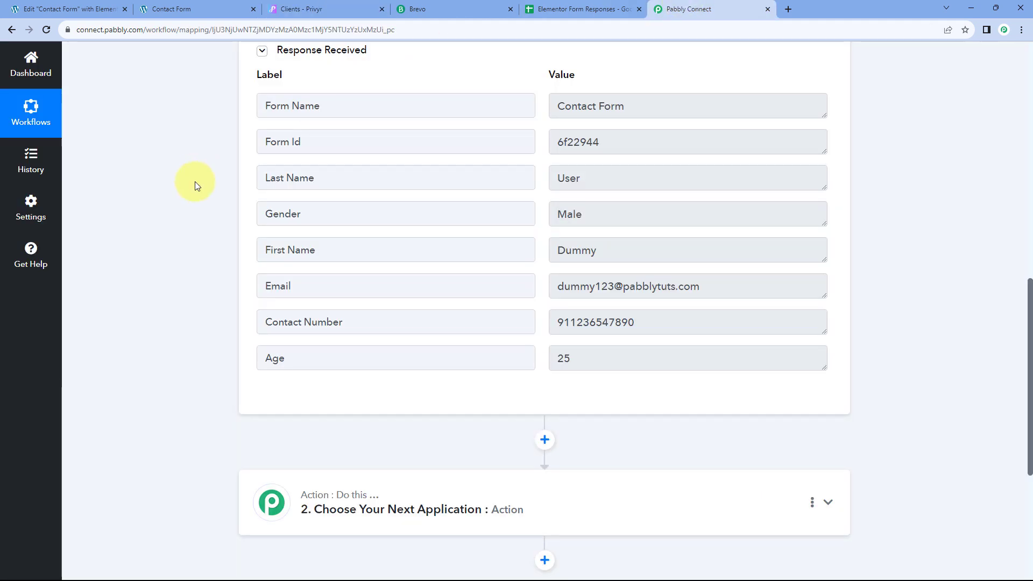
scroll(183, 194, "down", 2)
scroll(179, 199, "down", 3)
Step: Set the action step to Privyr with the Create Client event
left_click(387, 202)
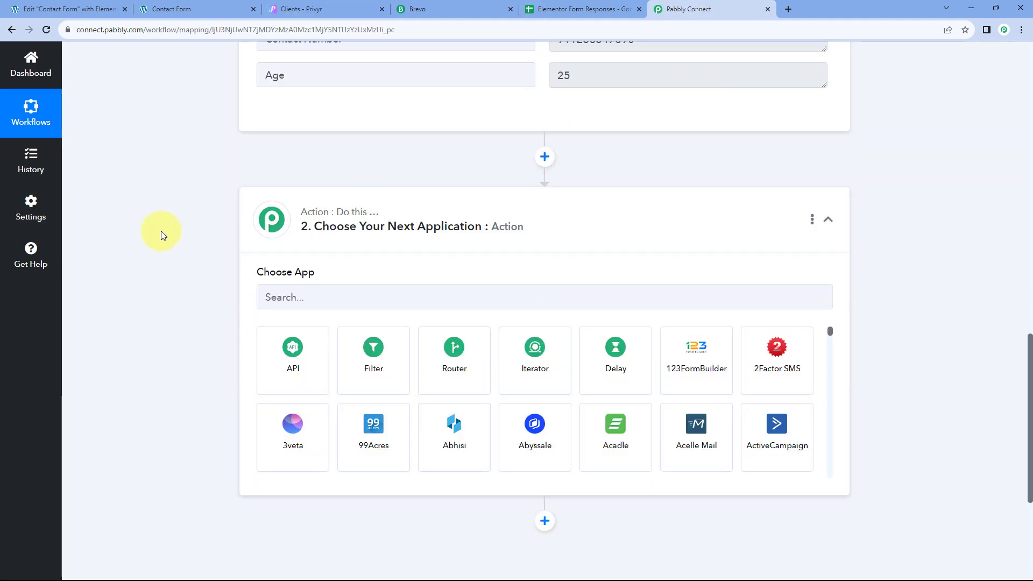
left_click(312, 184)
type("P")
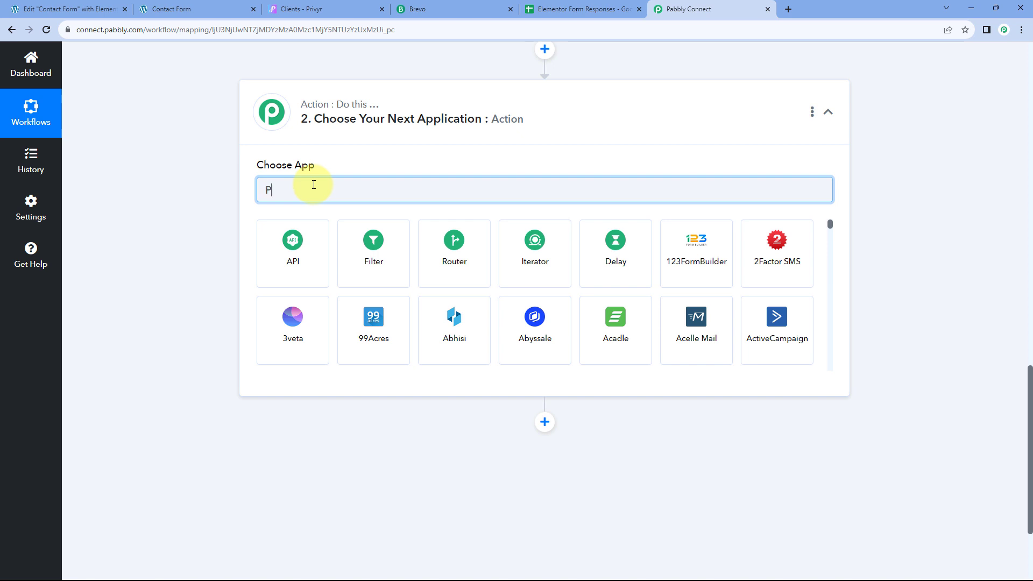
type("rivyr")
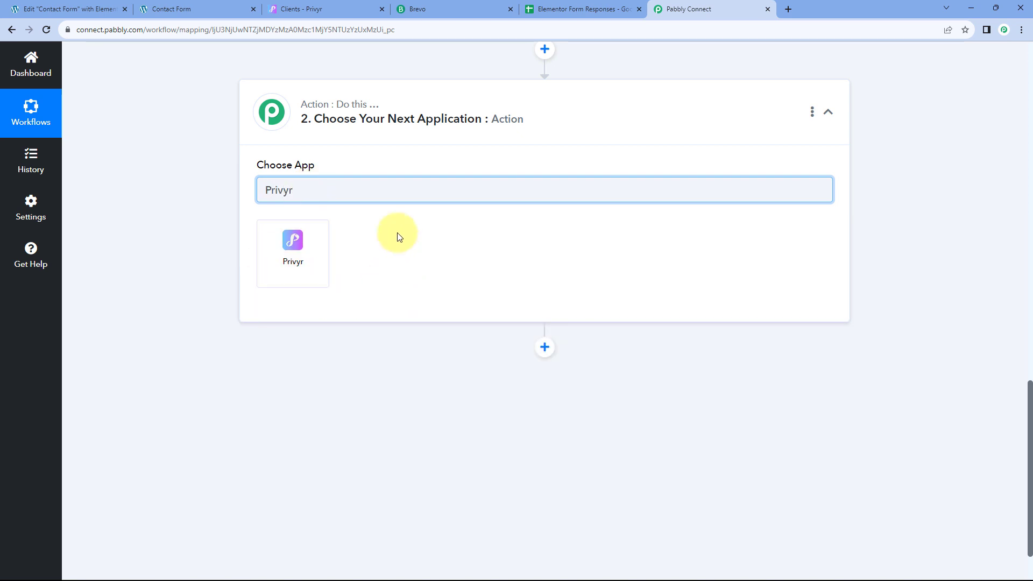
left_click(303, 245)
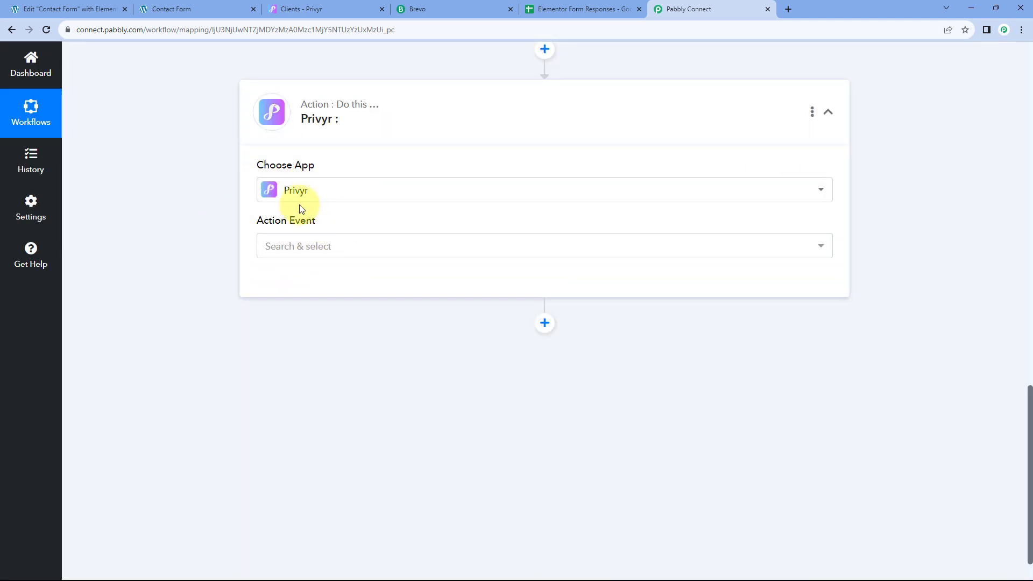
left_click(361, 244)
scroll(224, 231, "down", 1)
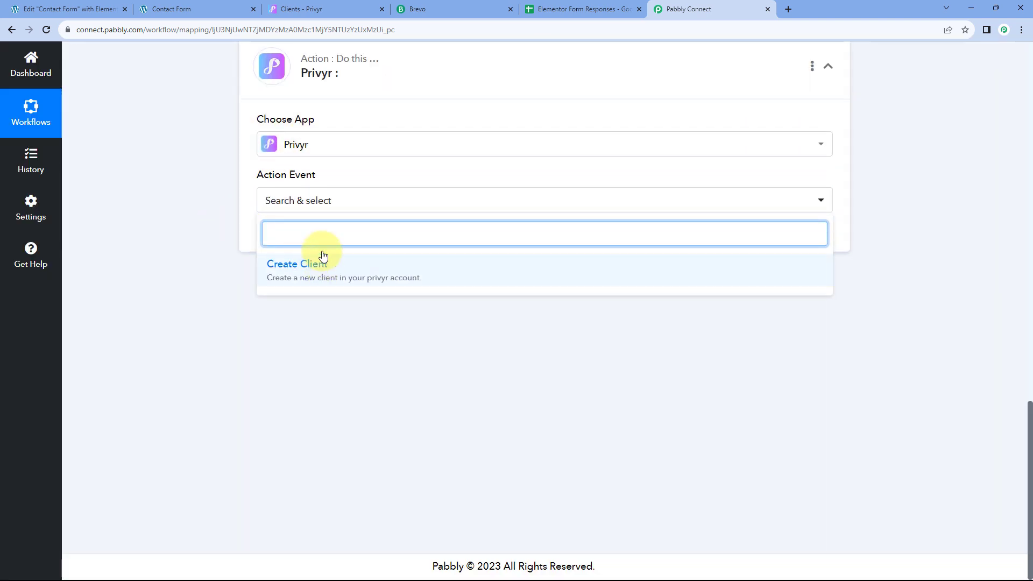
left_click(368, 268)
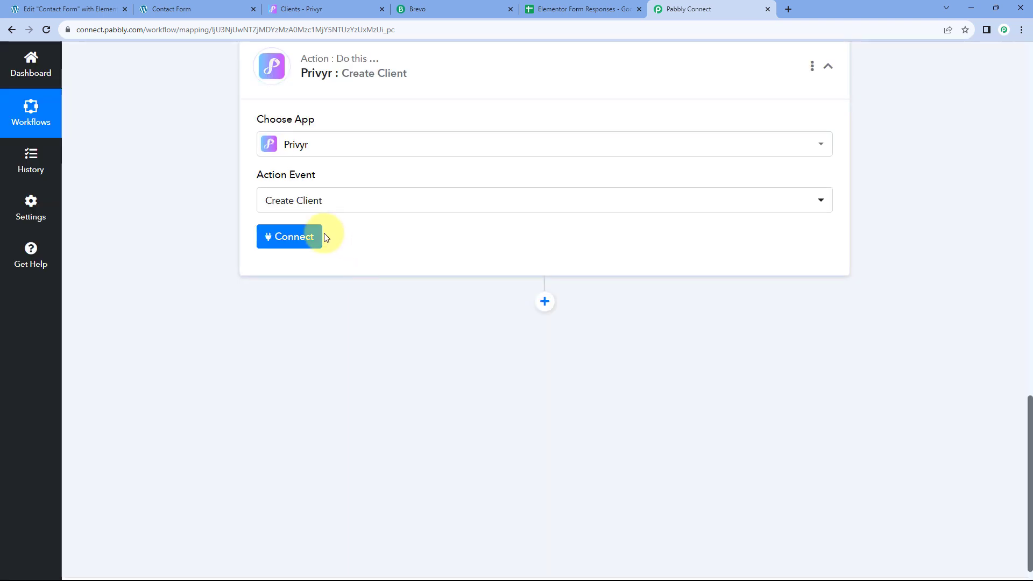
Step: Begin adding a new Privyr #4 connection and switch to the Privyr clients tab
left_click(293, 236)
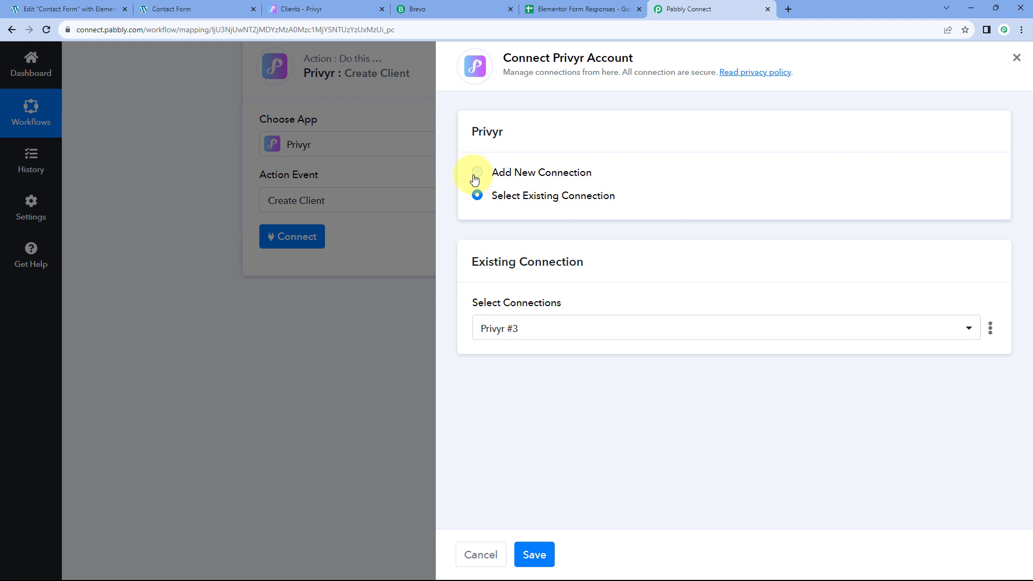
left_click(475, 177)
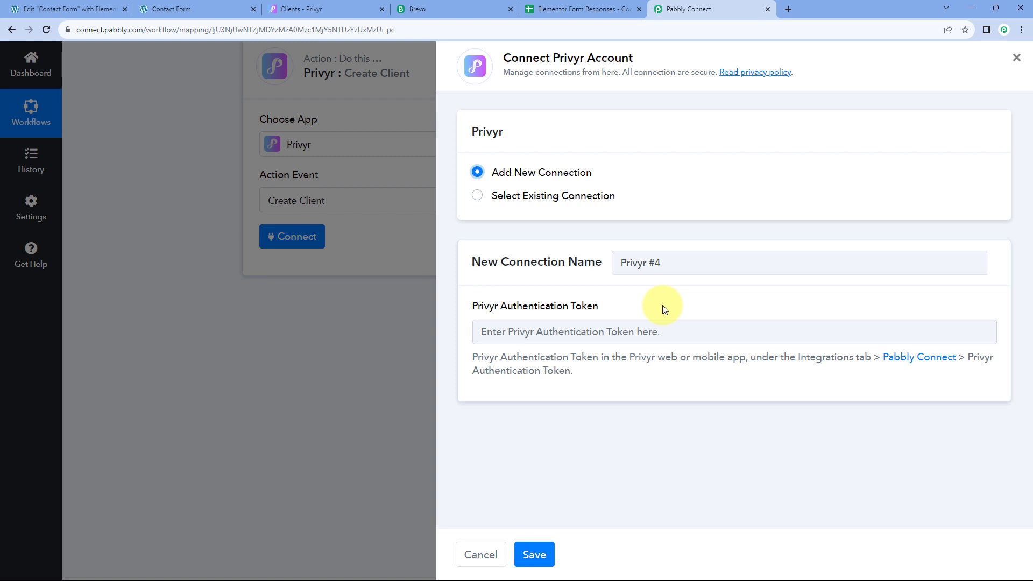
left_click(334, 6)
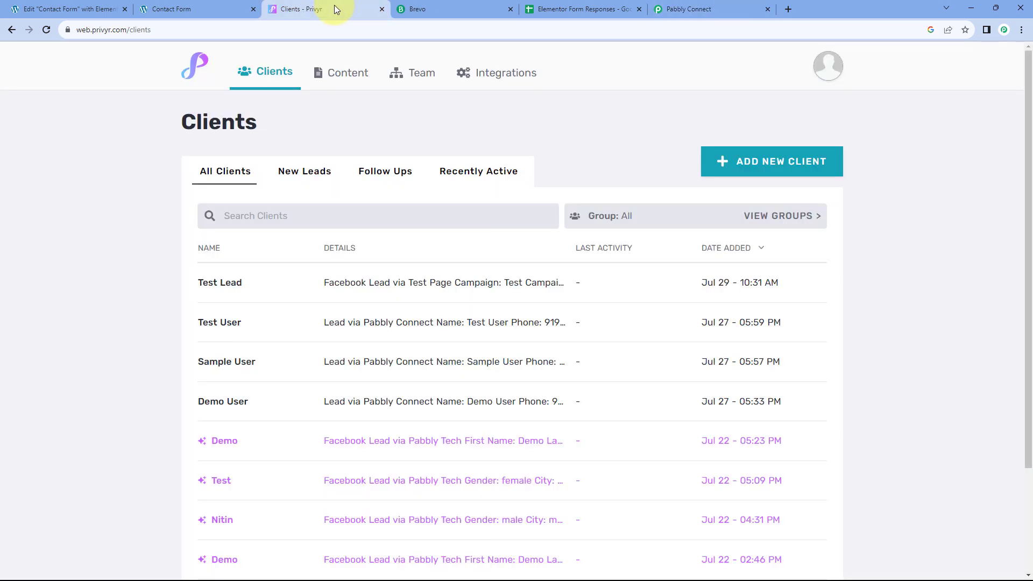
Step: Copy the Pabbly Connect authentication token from Privyr's Integrations page
left_click(479, 75)
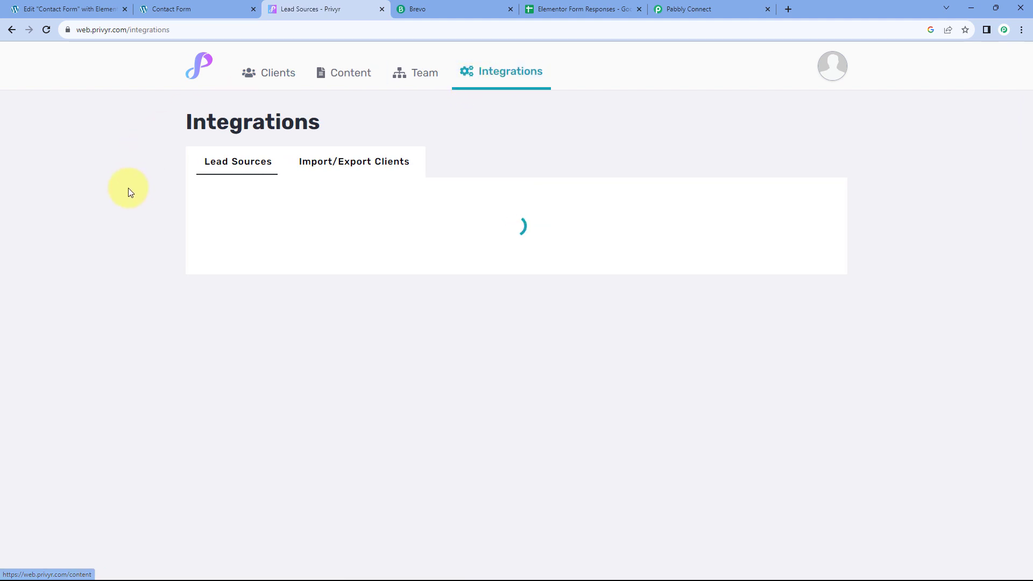
scroll(129, 193, "down", 4)
scroll(129, 193, "down", 8)
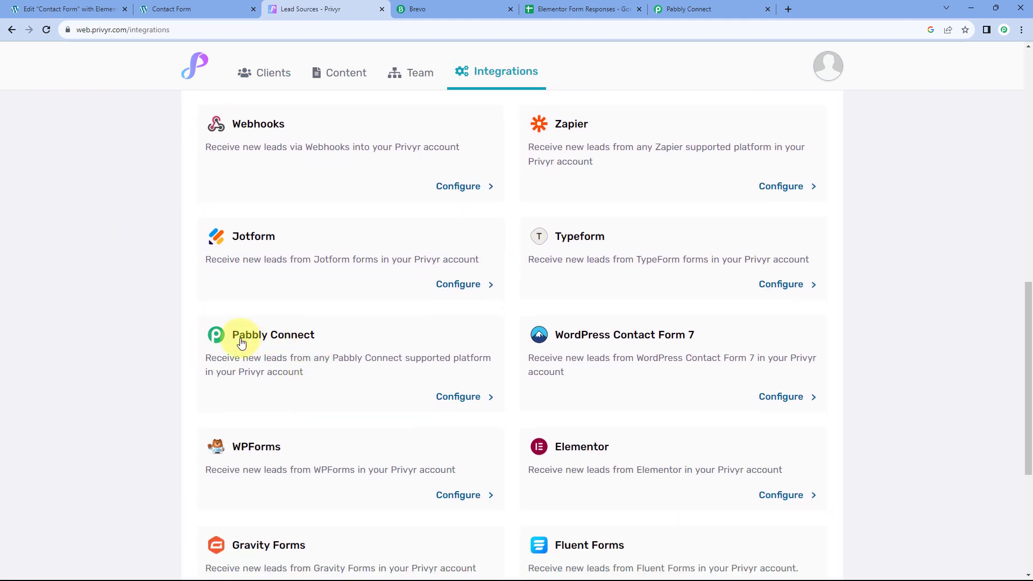
left_click(458, 398)
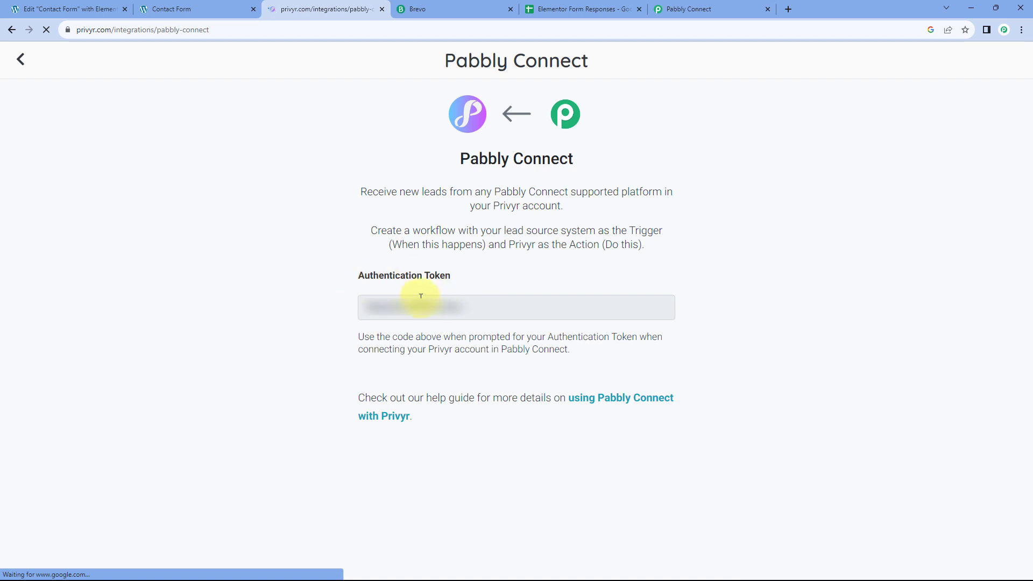
left_click_drag(481, 308, 346, 309)
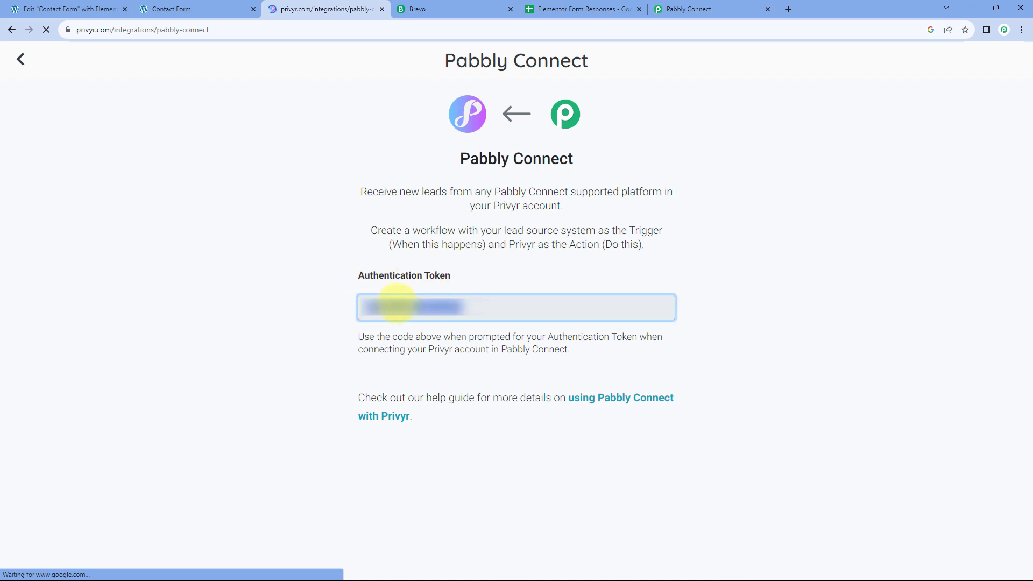
right_click(427, 315)
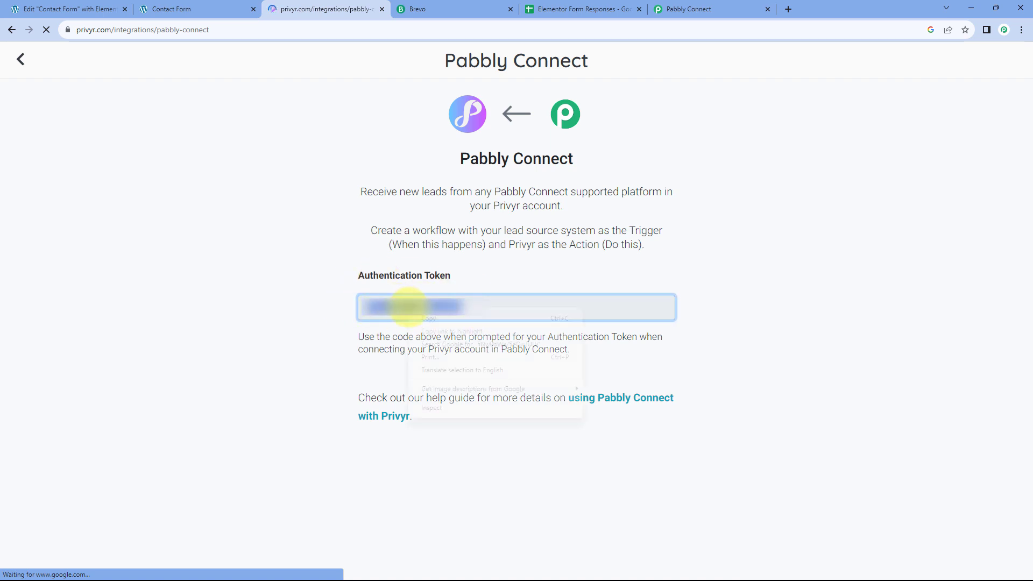
left_click(436, 324)
left_click(696, 9)
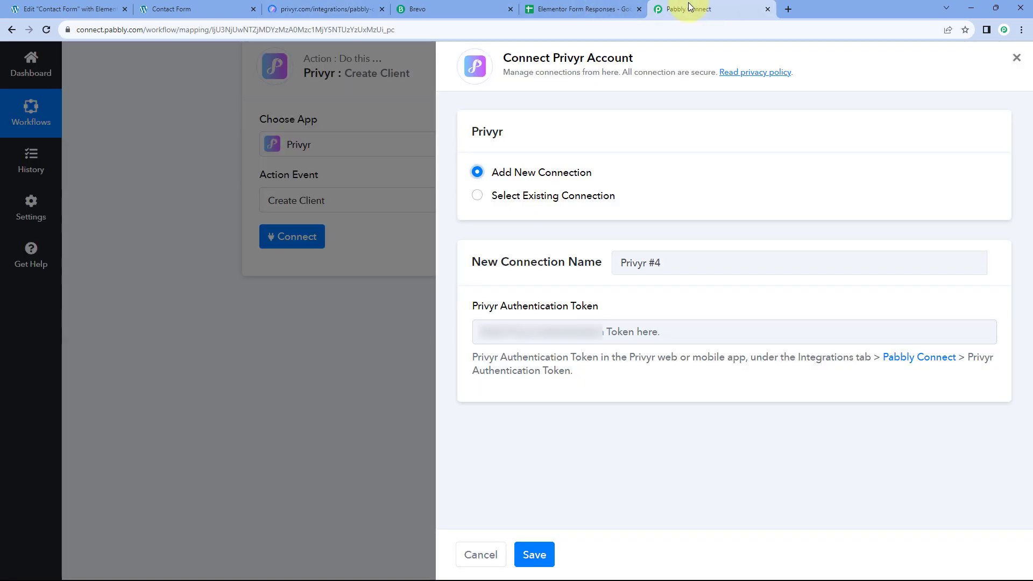
Step: Paste the Privyr authentication token and save the connection
right_click(502, 339)
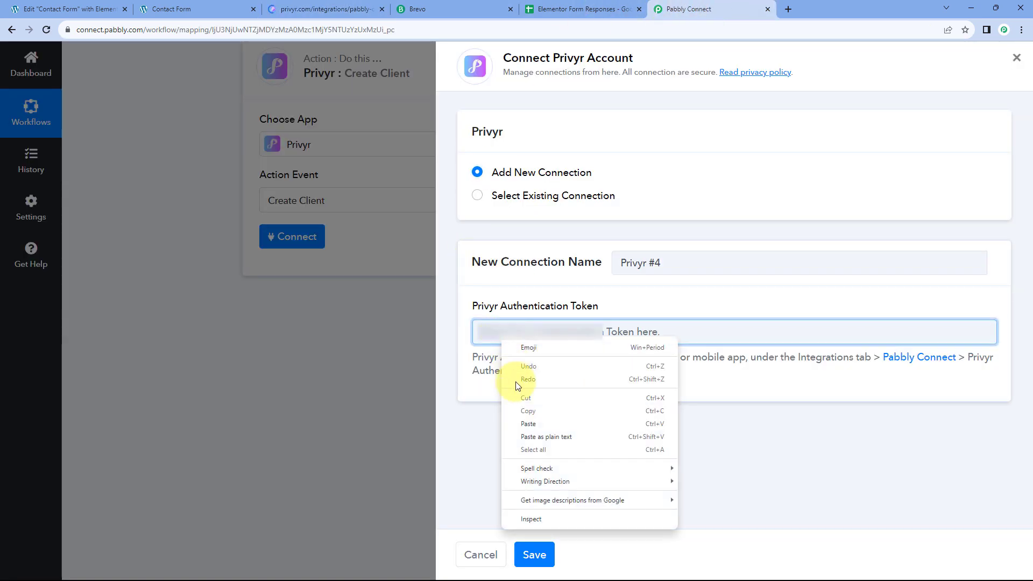
left_click(527, 421)
left_click(534, 555)
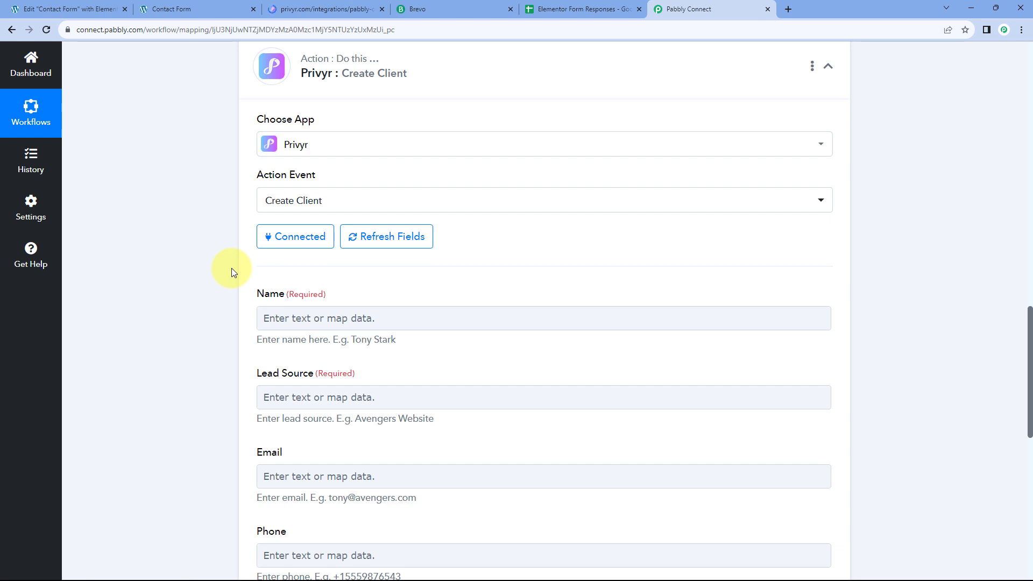
Step: Review the sample First and Last Name values, then begin mapping the Name field
scroll(228, 270, "down", 2)
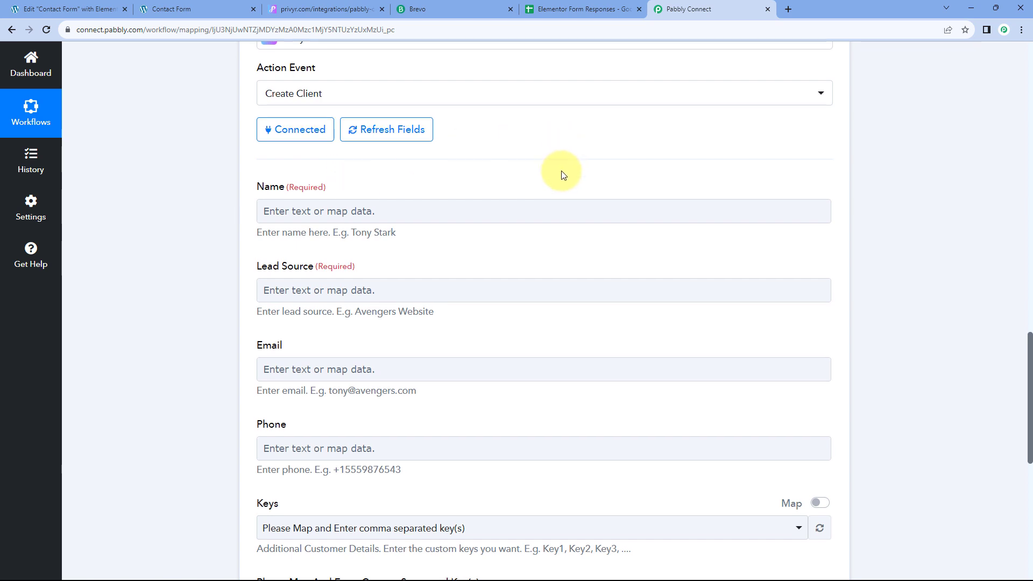
scroll(560, 173, "up", 8)
scroll(588, 288, "up", 1)
left_click_drag(598, 191, 537, 190)
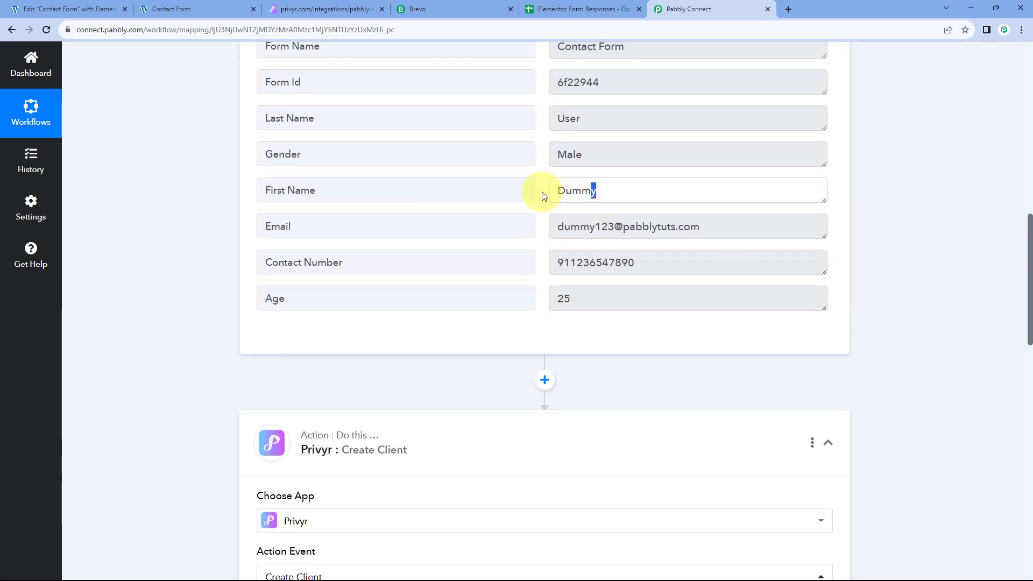
left_click_drag(589, 117, 536, 153)
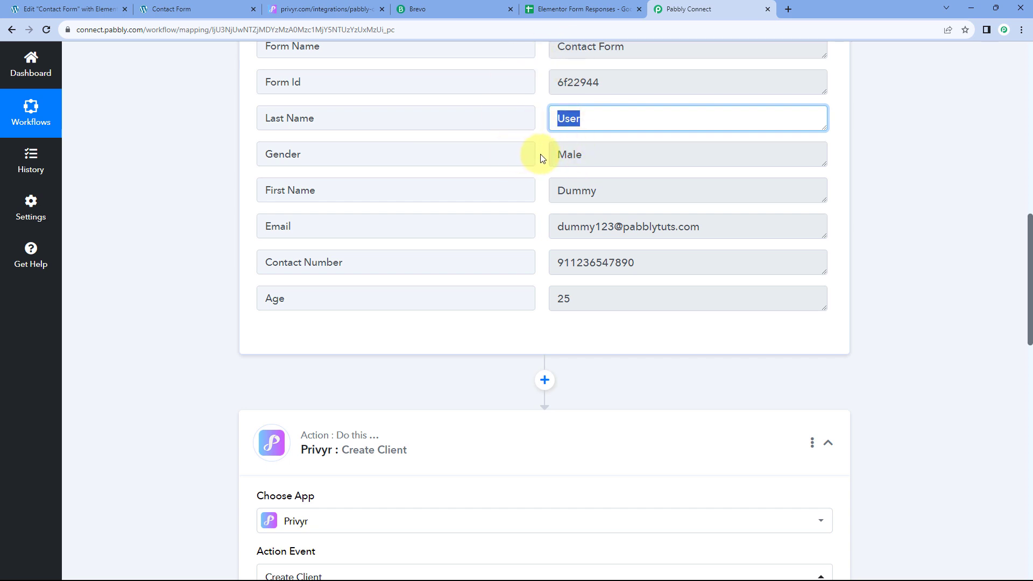
left_click(564, 187)
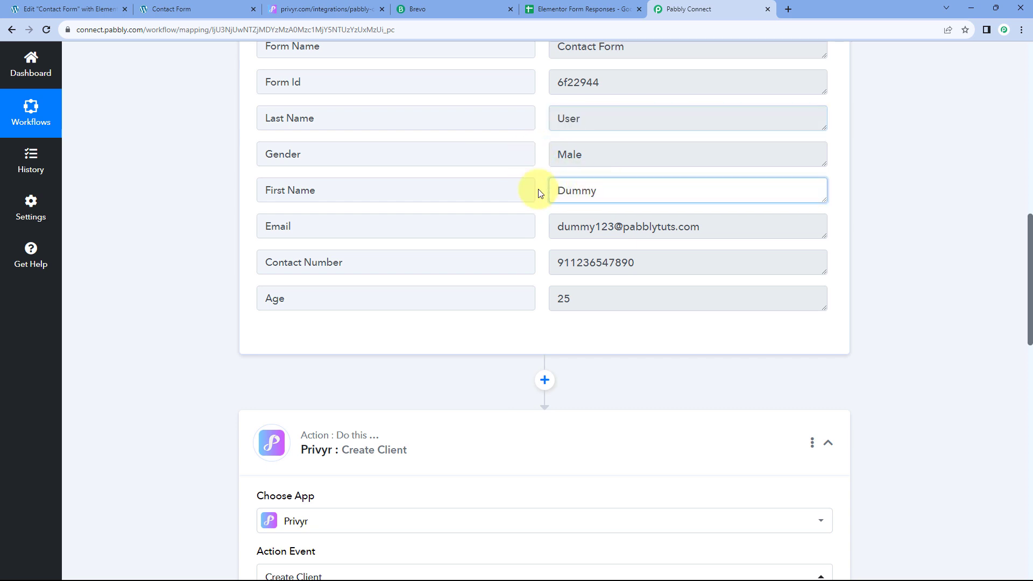
left_click(591, 120)
left_click(543, 155)
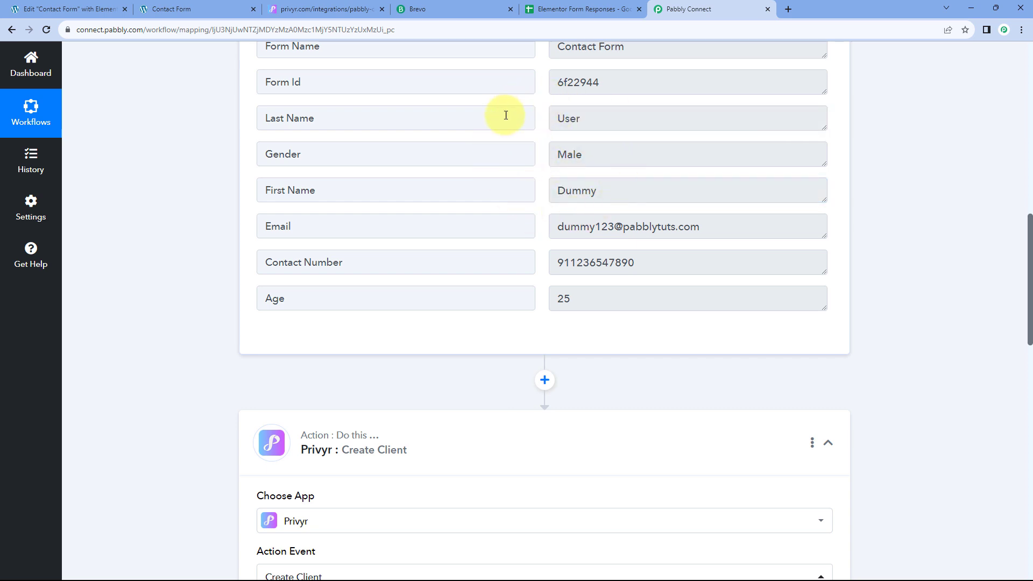
scroll(208, 212, "down", 10)
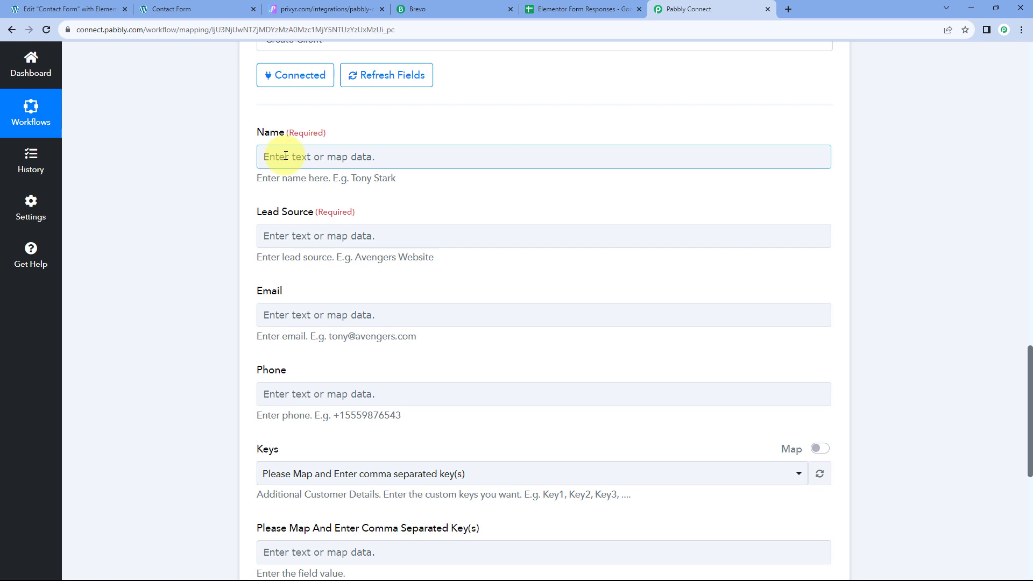
left_click(286, 156)
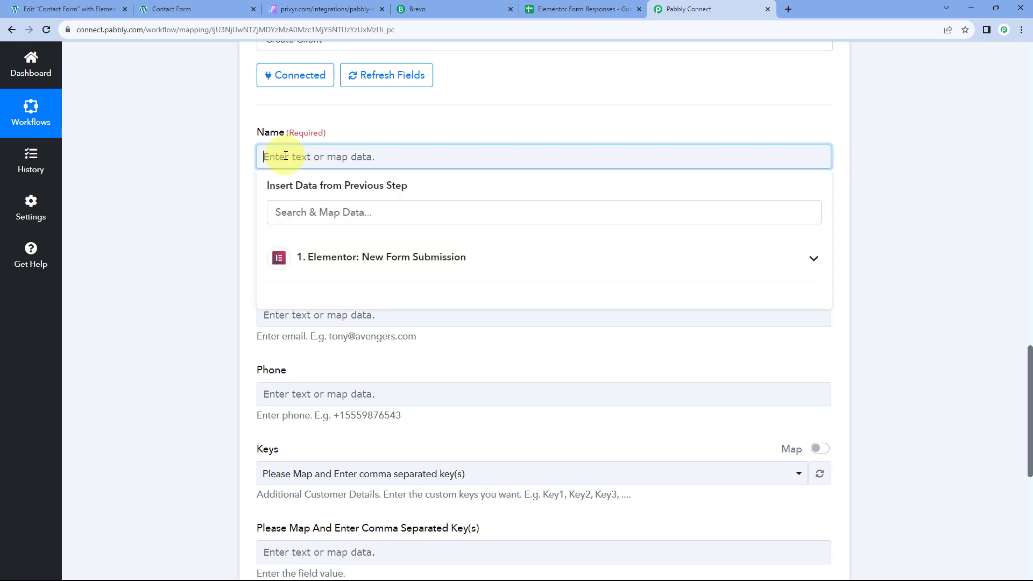
Step: Map the form's First Name and Last Name into the Privyr Name field
left_click(392, 264)
scroll(221, 269, "down", 1)
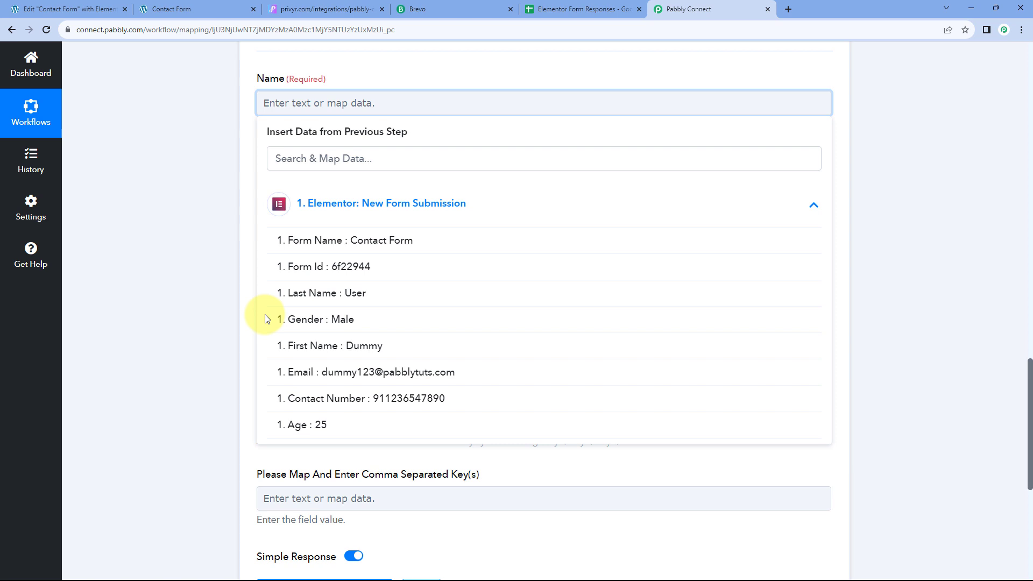
left_click(345, 348)
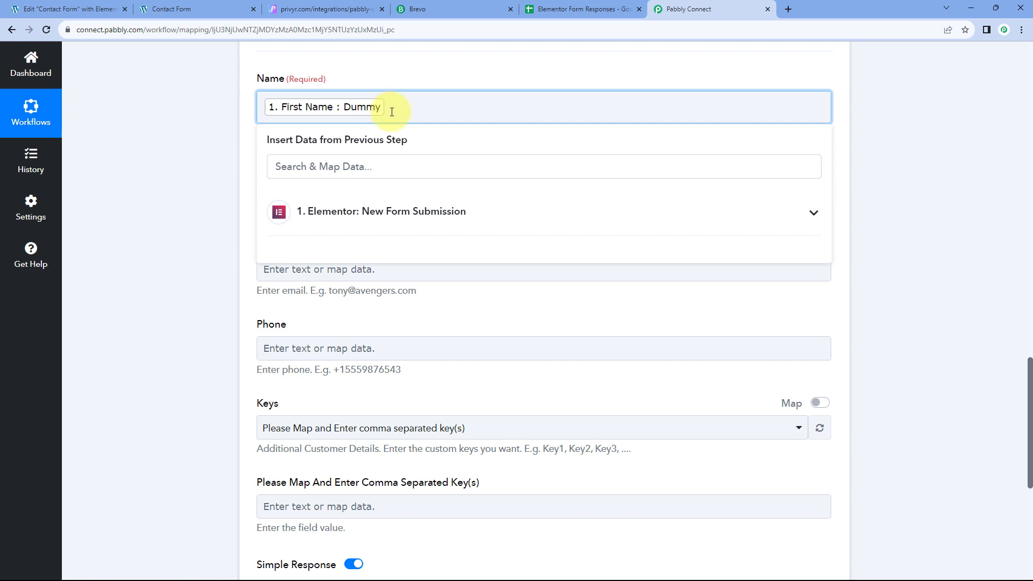
left_click(386, 209)
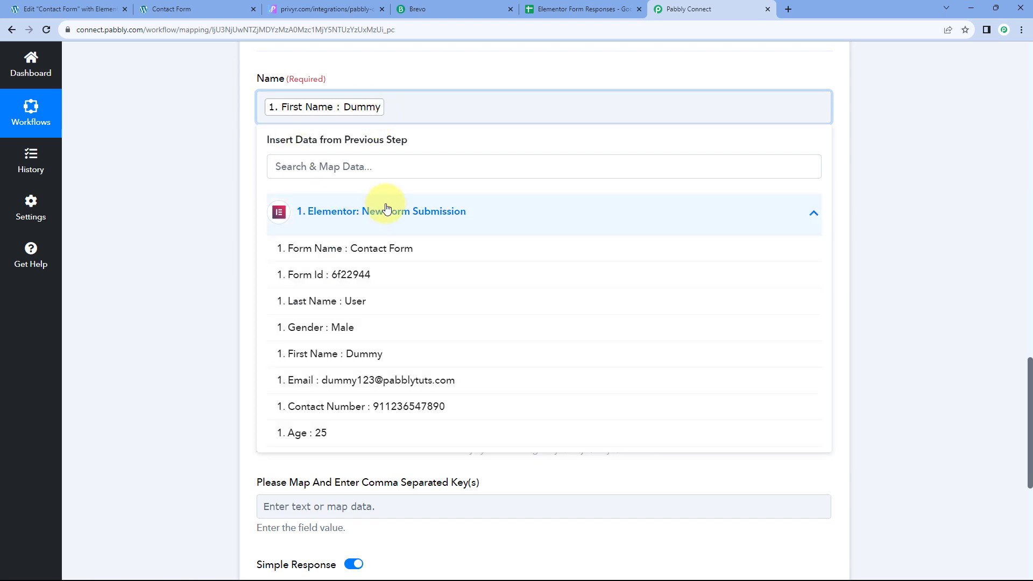
left_click(329, 307)
left_click(225, 157)
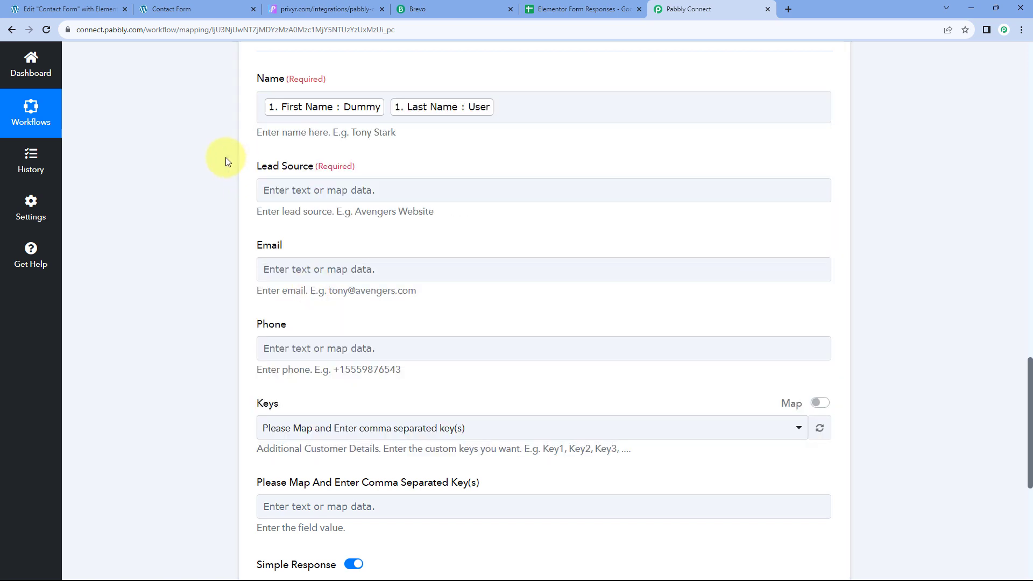
scroll(301, 151, "up", 1)
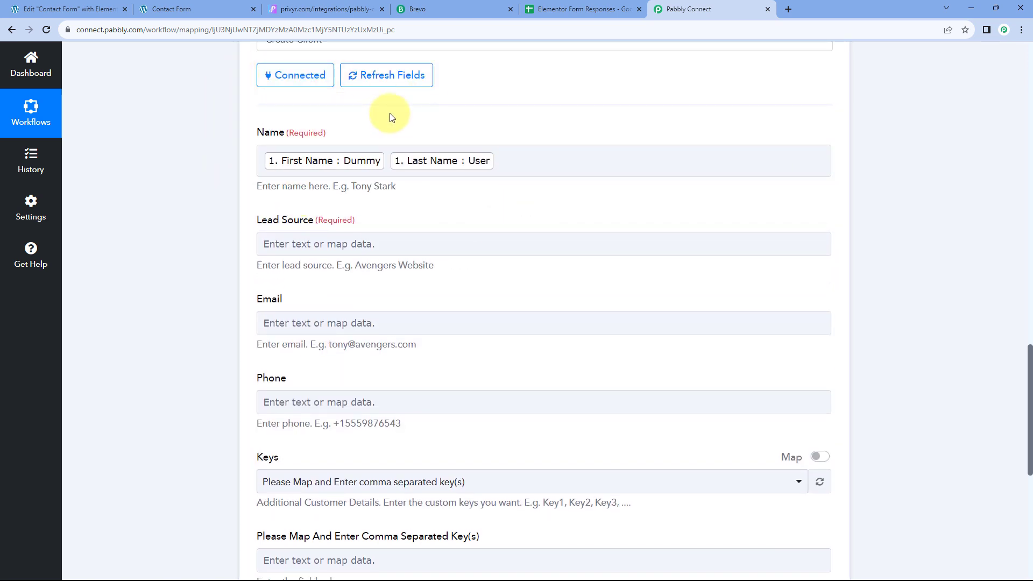
Step: Check the Elementor form, then open the data mapping list for Lead Source
left_click(70, 9)
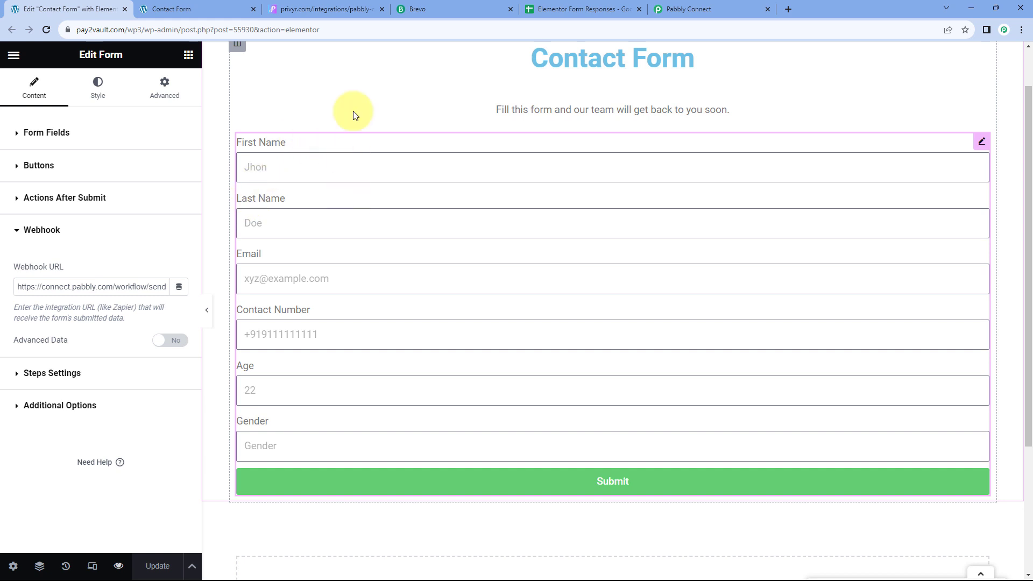
left_click(682, 5)
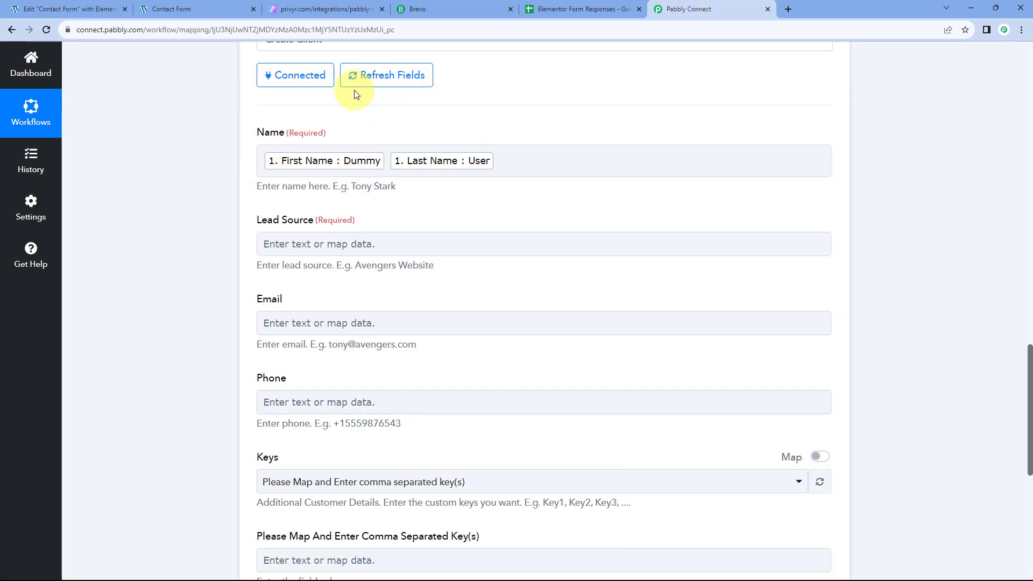
scroll(242, 147, "down", 1)
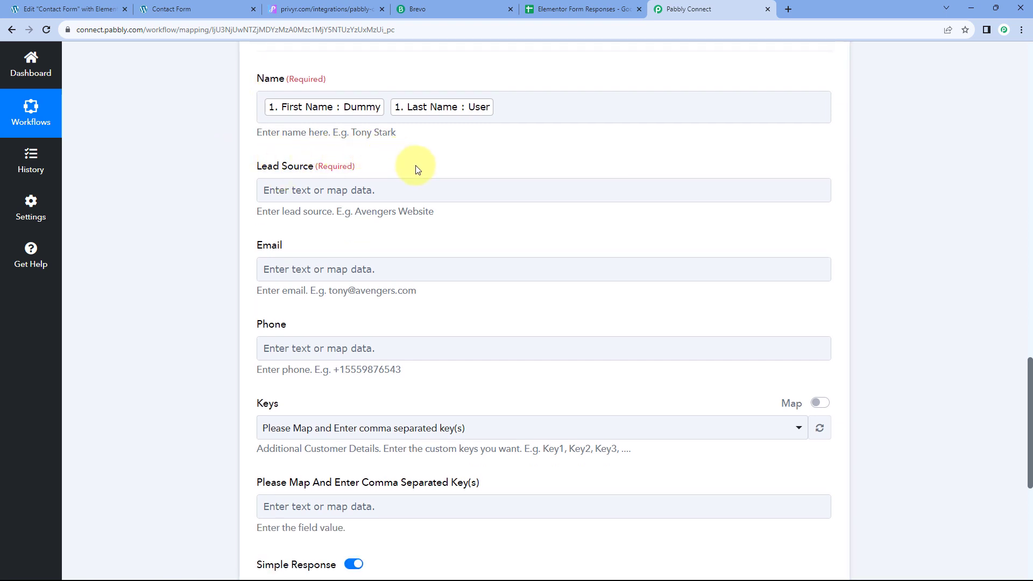
left_click(306, 190)
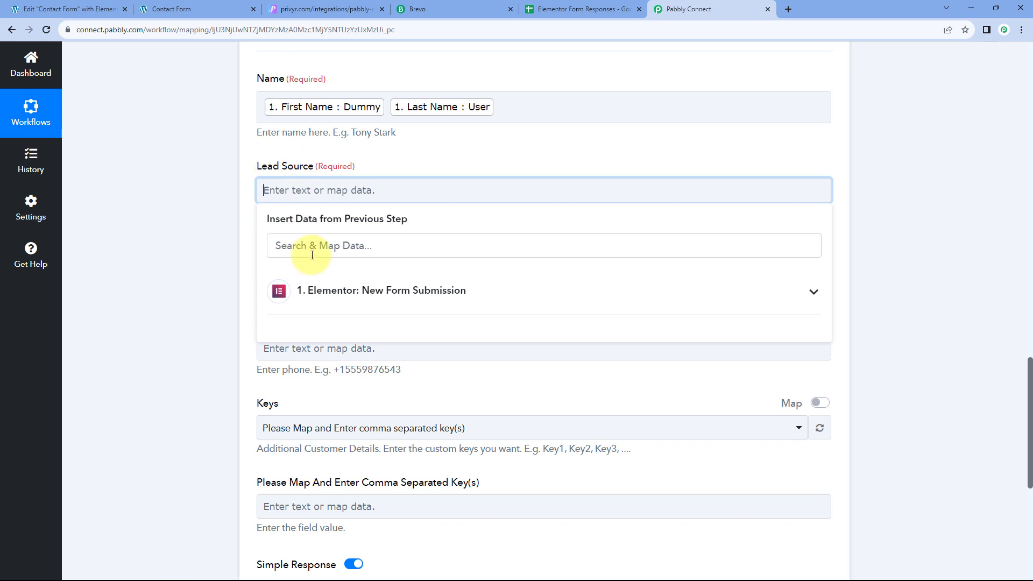
Step: Enter the fixed text 'Elementor' as the Privyr client's Lead Source
left_click(102, 4)
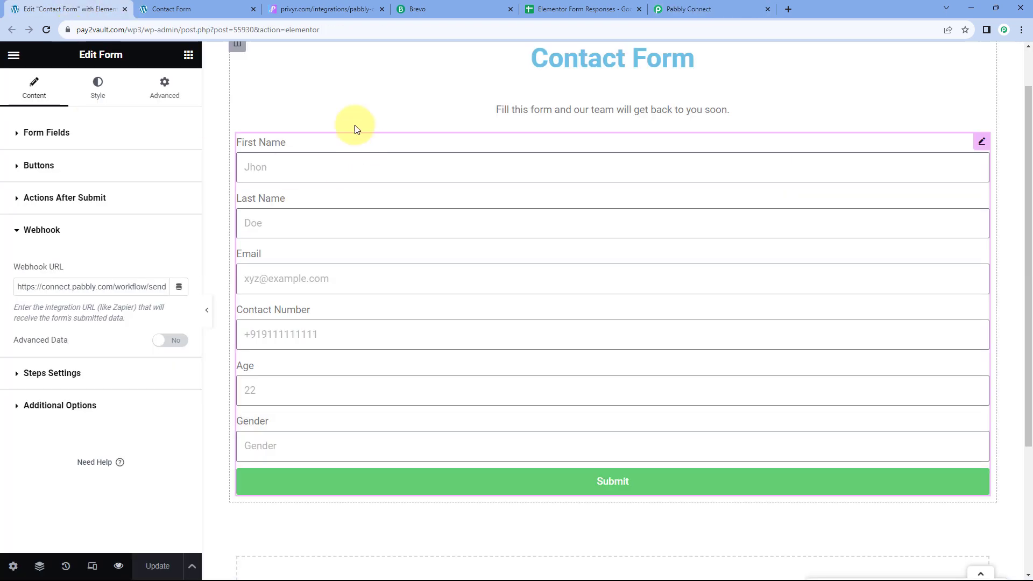
left_click(722, 5)
type("Elementor")
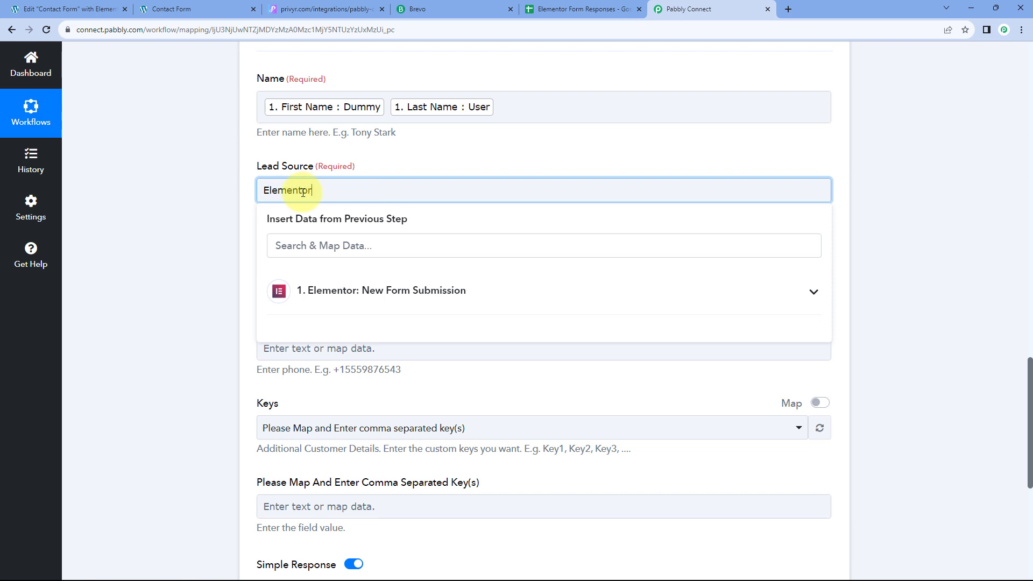
left_click(202, 192)
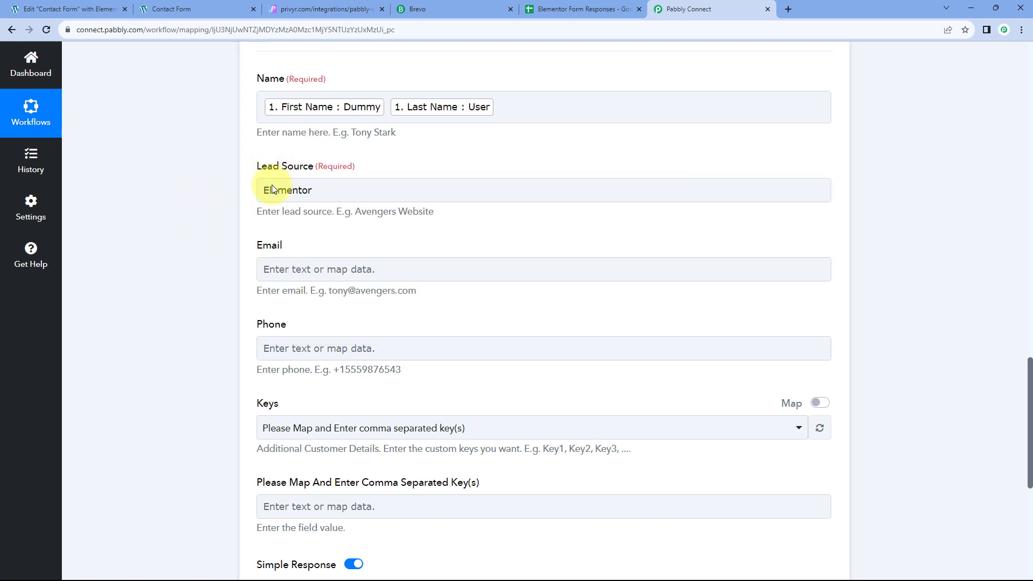
scroll(289, 219, "down", 1)
scroll(608, 218, "up", 7)
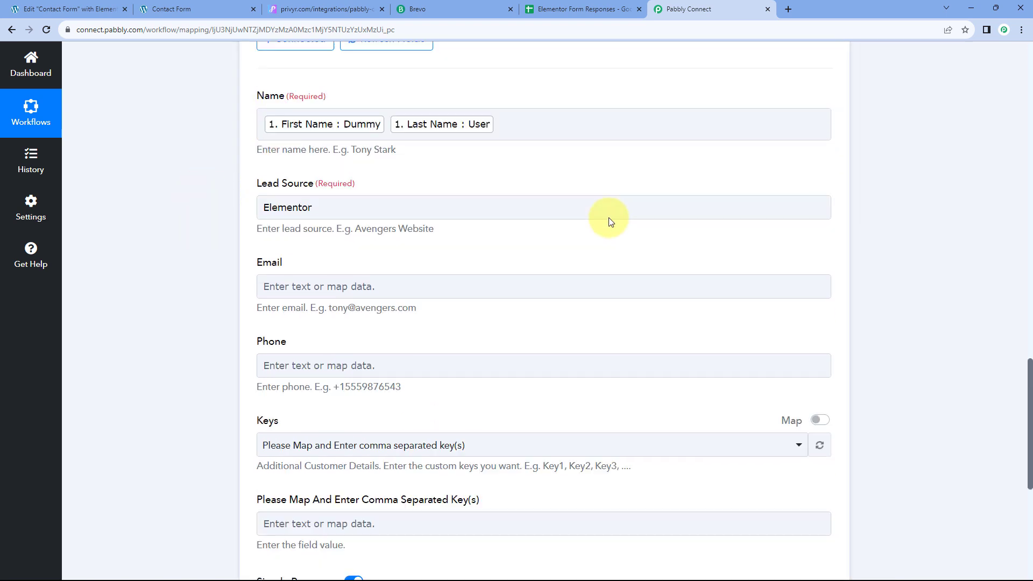
scroll(609, 250, "up", 6)
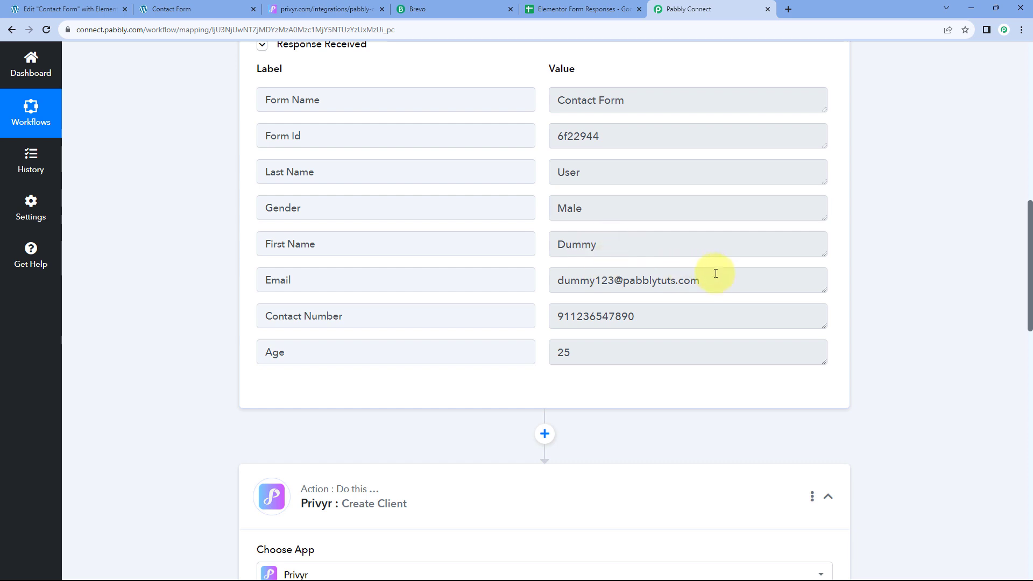
left_click_drag(713, 278, 551, 279)
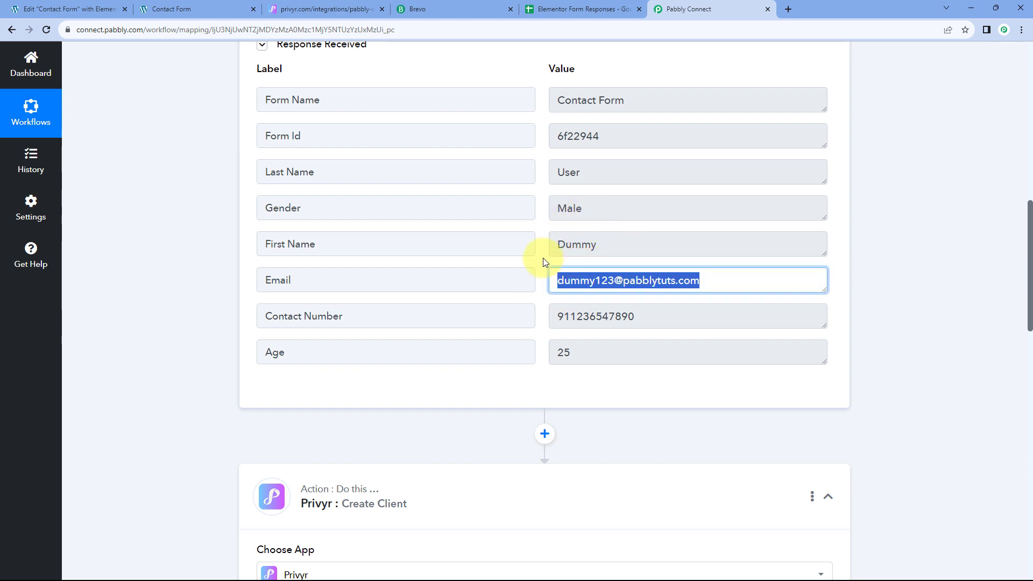
left_click(541, 276)
scroll(204, 284, "down", 12)
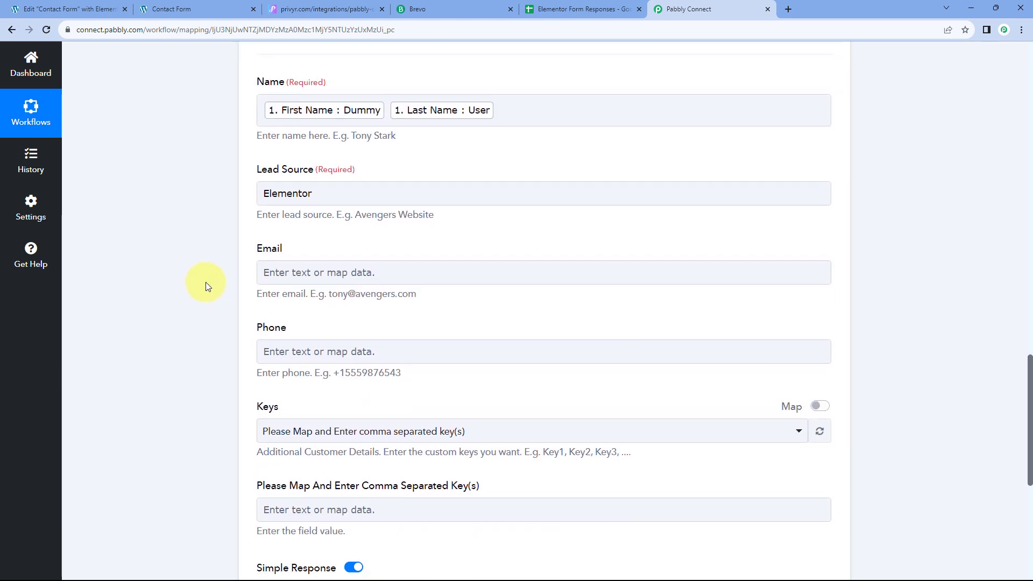
Step: Map the Elementor form's Email value into the Privyr Email field
scroll(205, 282, "down", 1)
left_click(263, 215)
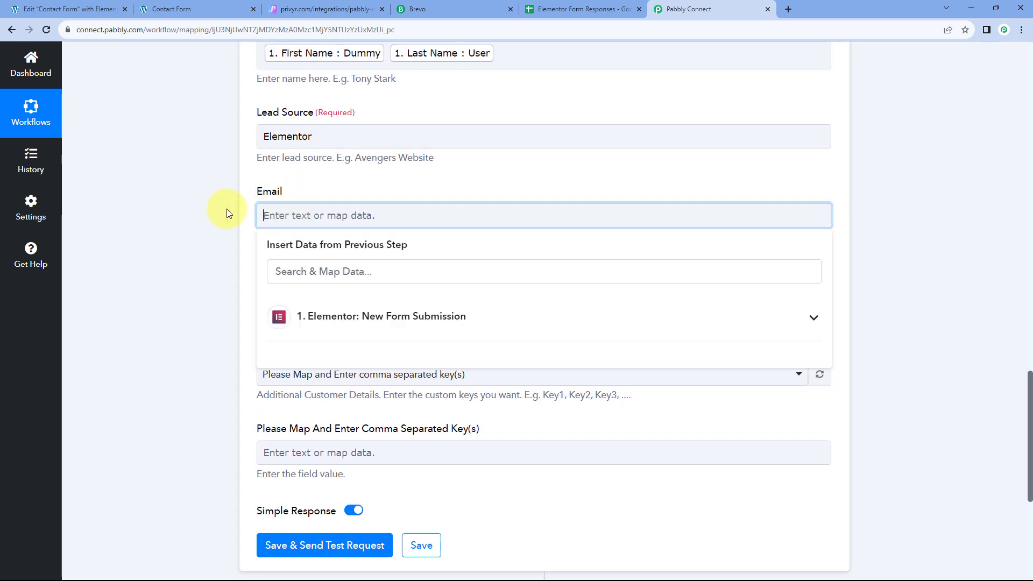
scroll(426, 263, "down", 1)
left_click(426, 264)
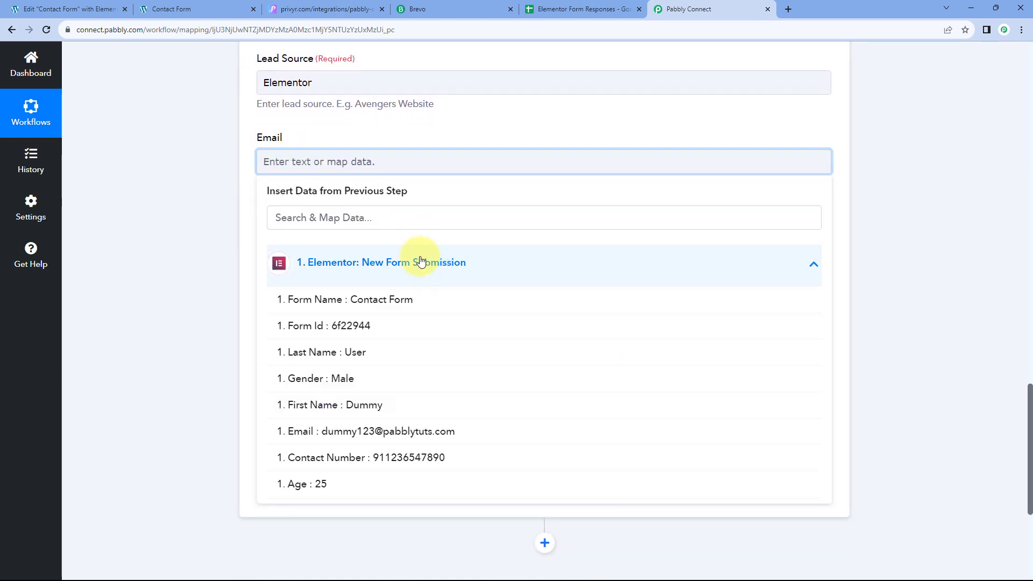
left_click(315, 430)
left_click(227, 247)
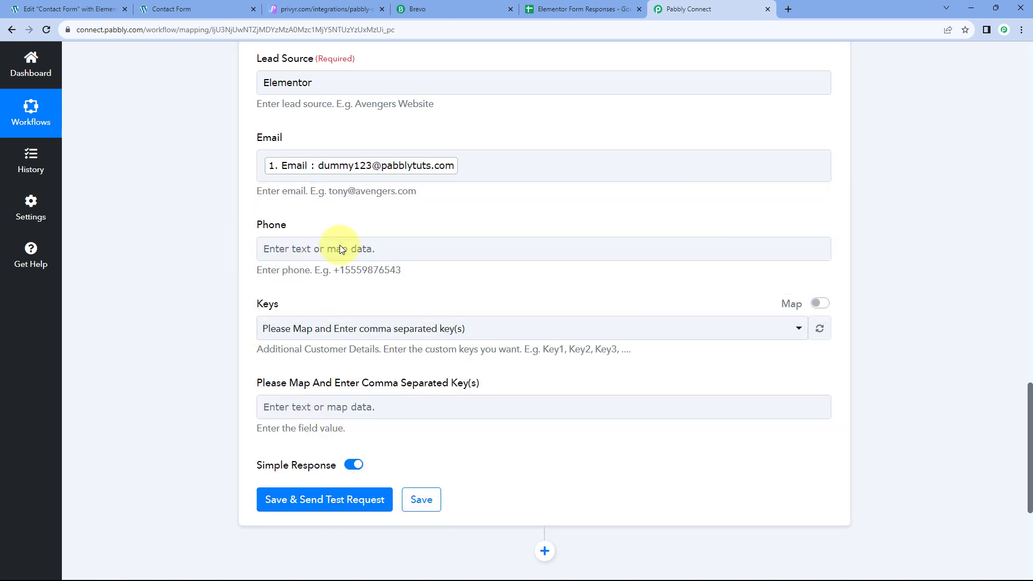
Step: Map the form's Contact Number into the Privyr Phone field
left_click(277, 247)
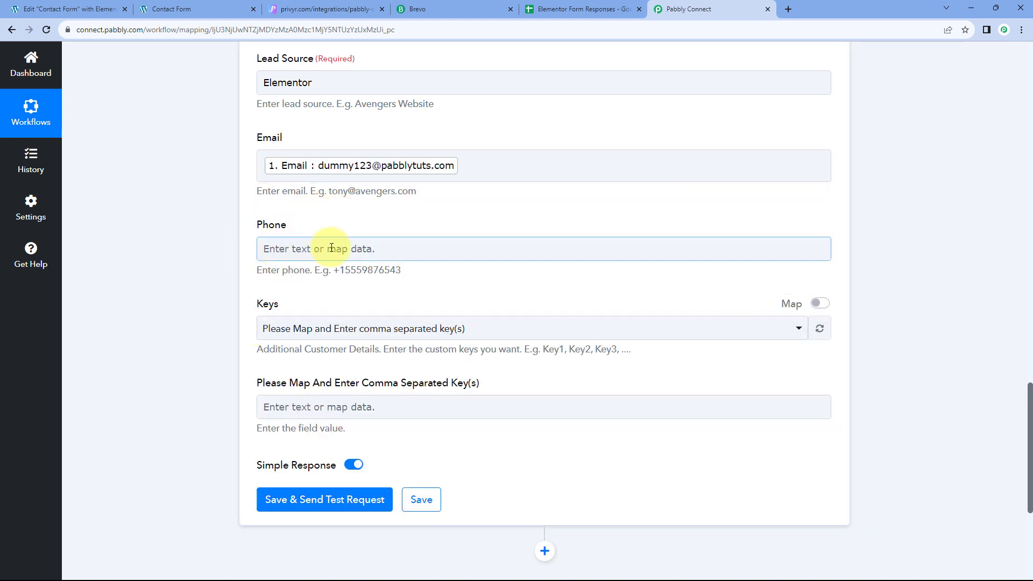
left_click(297, 248)
left_click(350, 352)
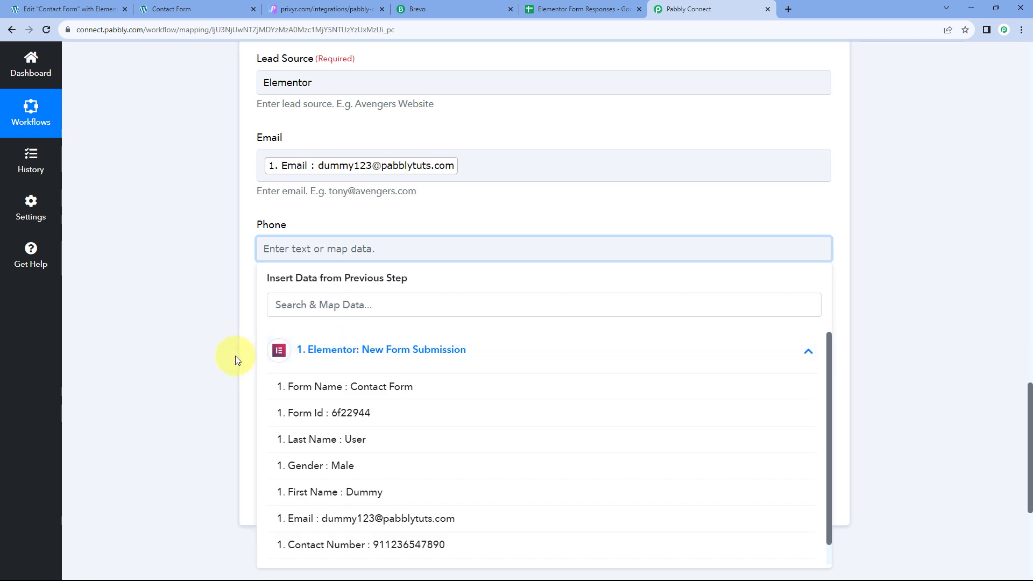
scroll(312, 425, "down", 1)
left_click(390, 491)
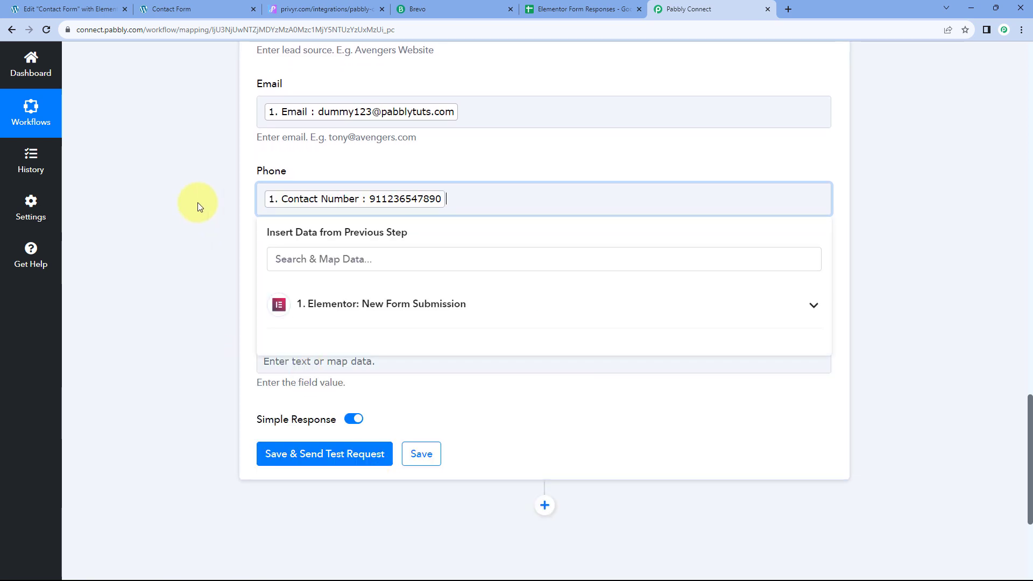
left_click(198, 203)
Step: Prefix the Phone value with a '+' sign before the Contact Number
left_click(370, 208)
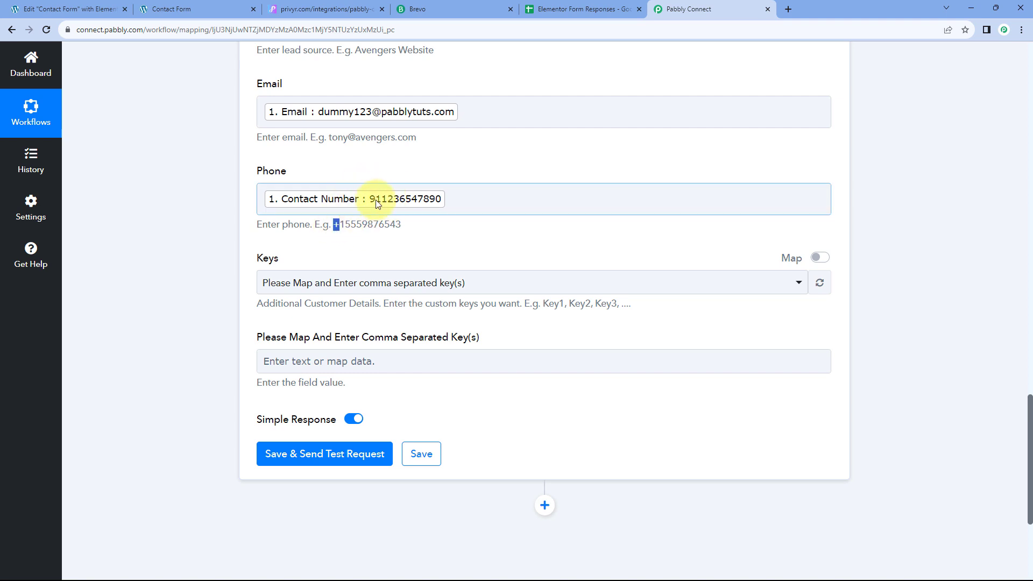
left_click(68, 9)
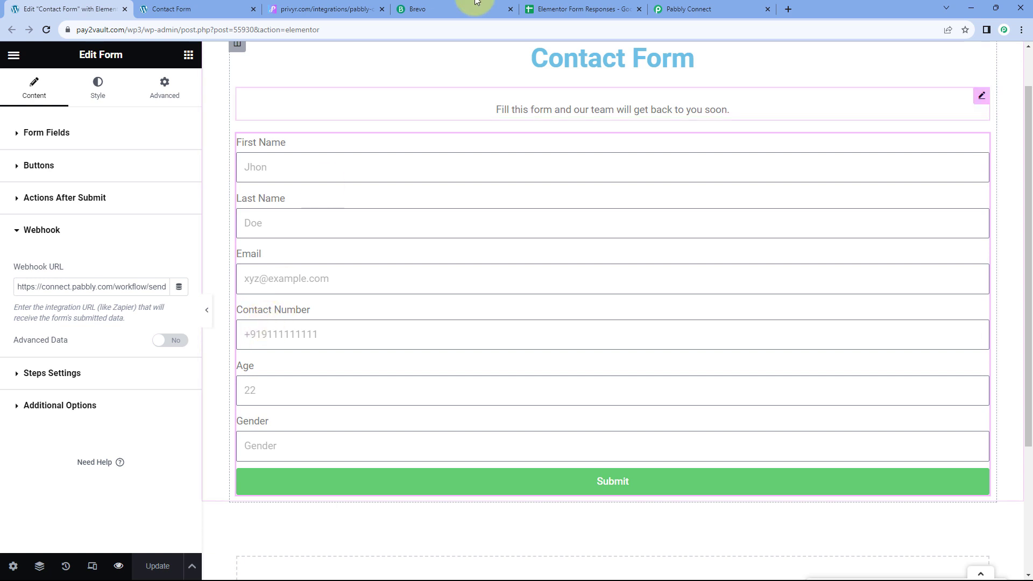
left_click(687, 7)
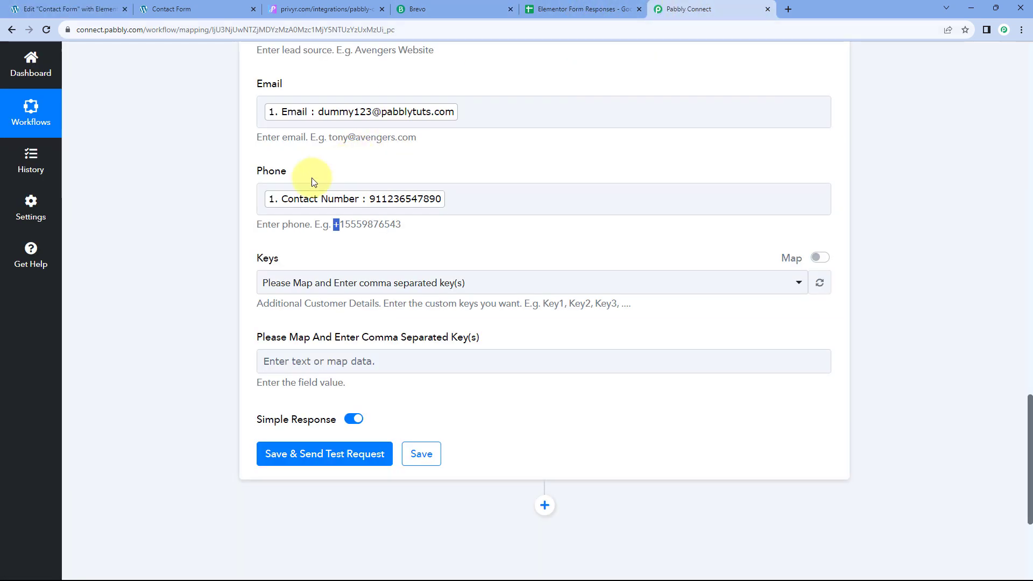
left_click(264, 196)
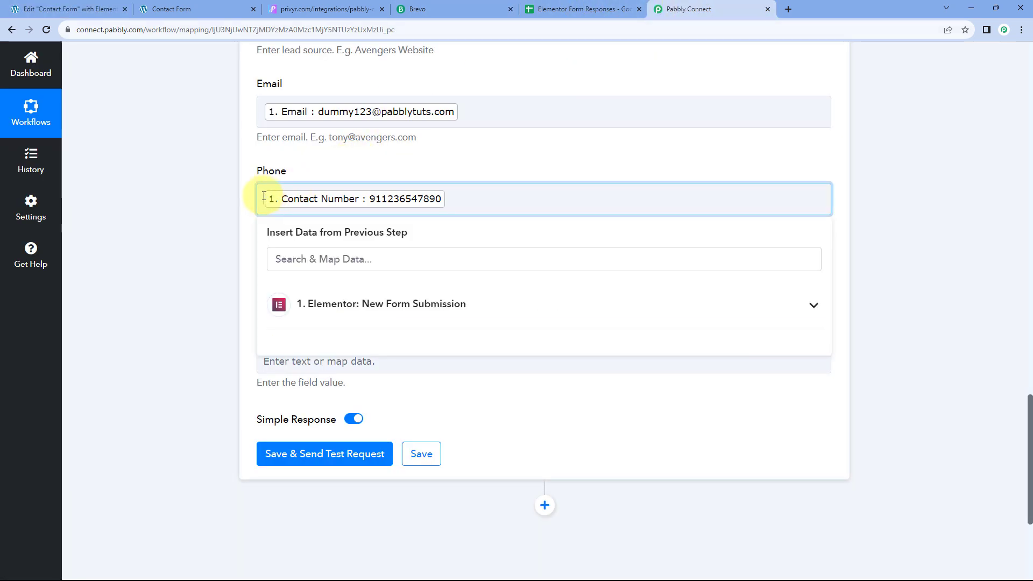
type("+")
left_click(219, 202)
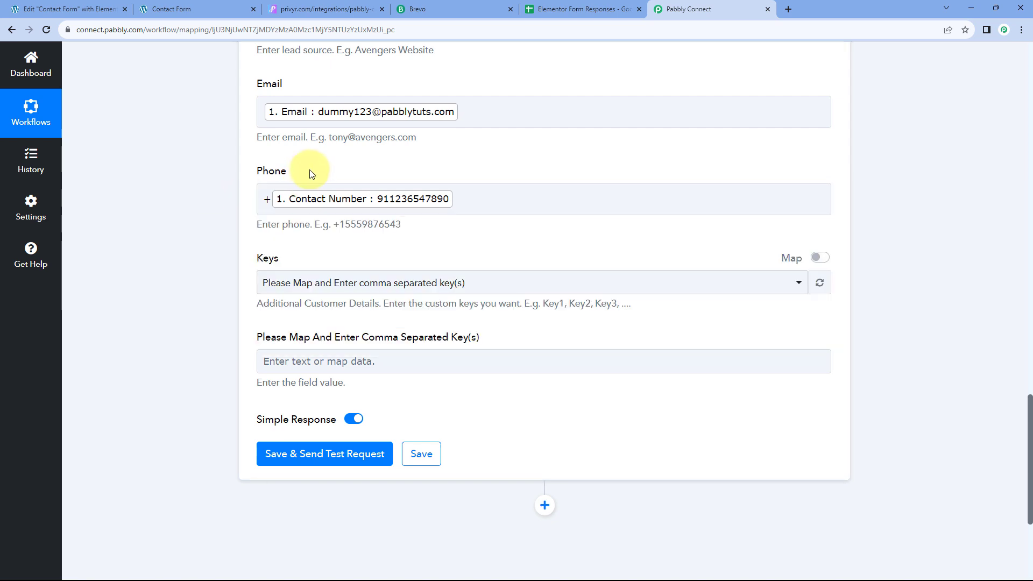
scroll(215, 210, "down", 1)
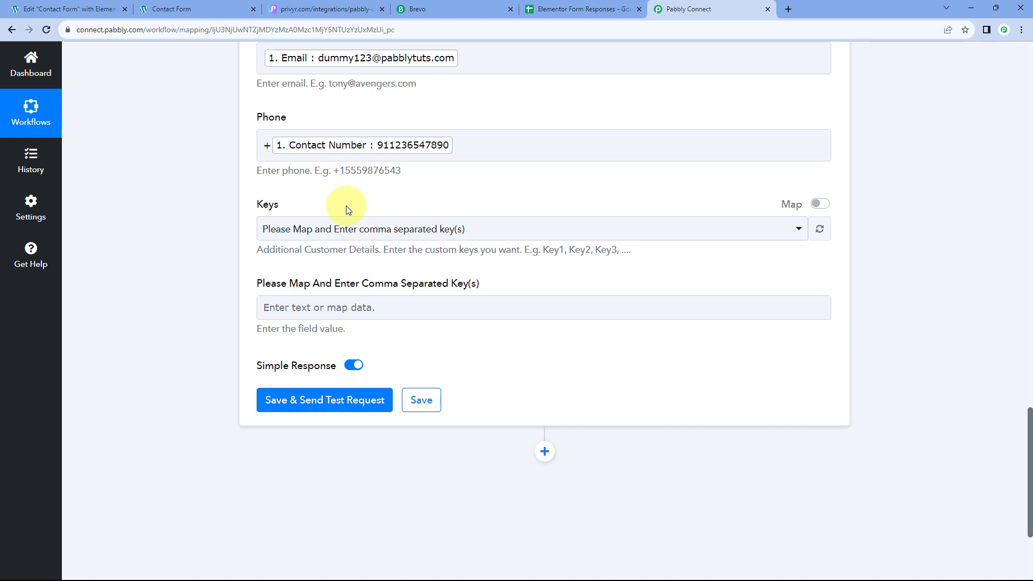
scroll(377, 215, "up", 3)
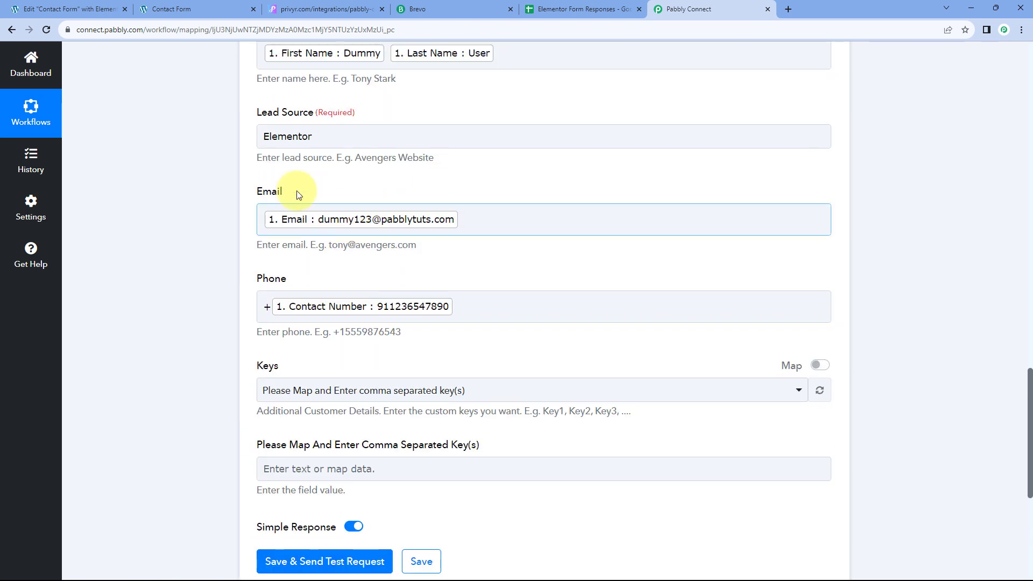
scroll(219, 217, "down", 2)
scroll(239, 231, "down", 1)
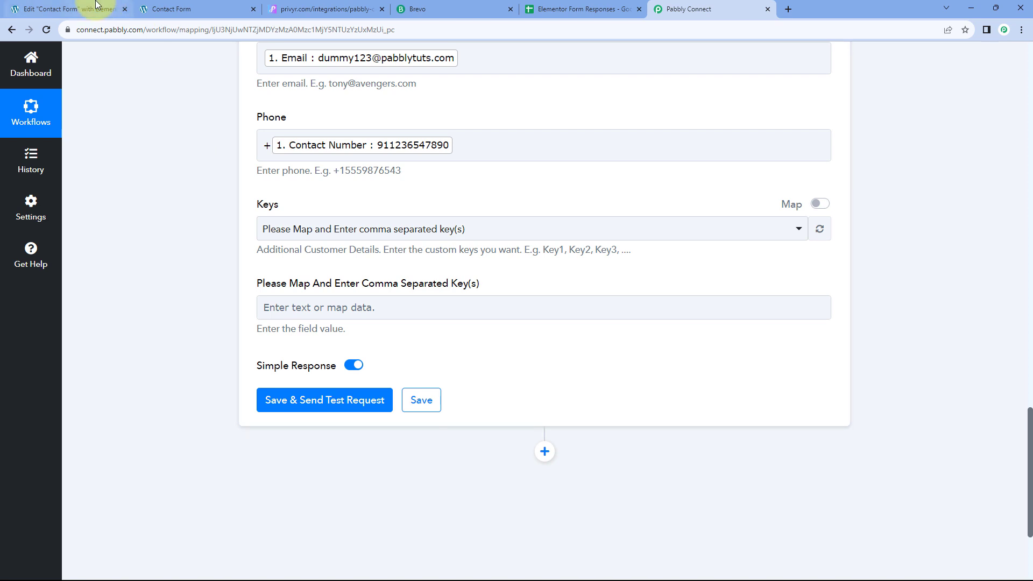
left_click(70, 10)
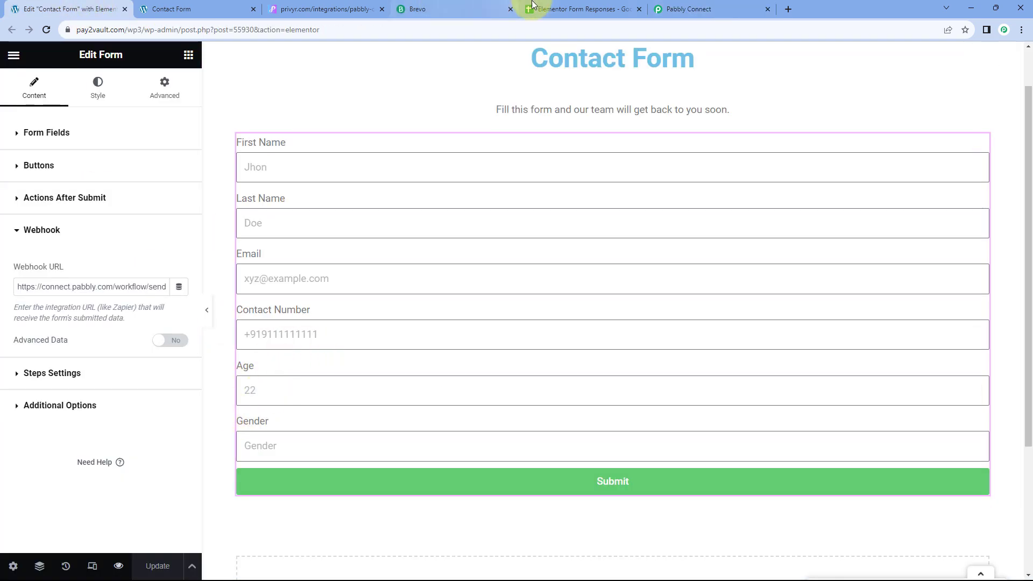
left_click(699, 9)
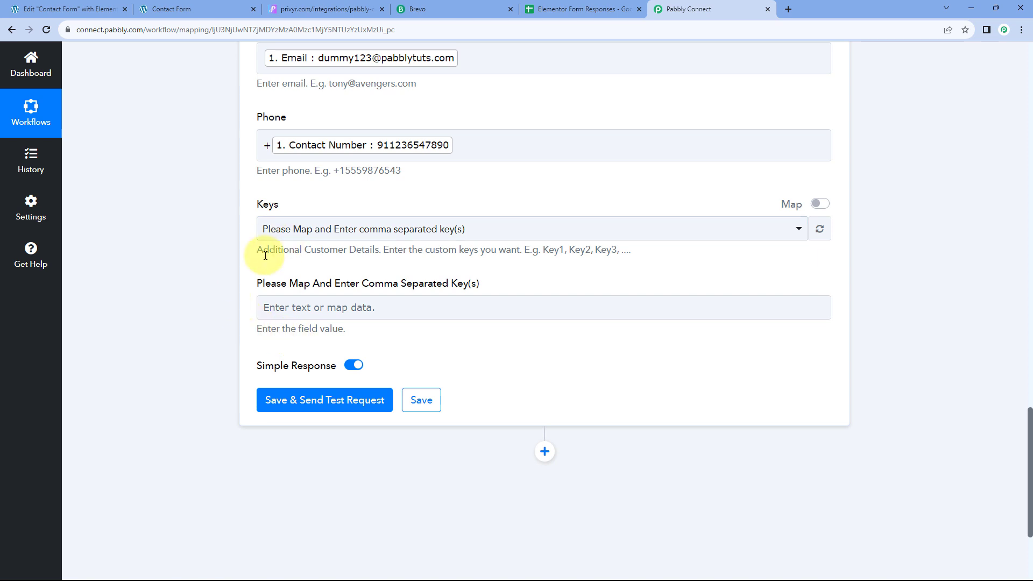
left_click(46, 9)
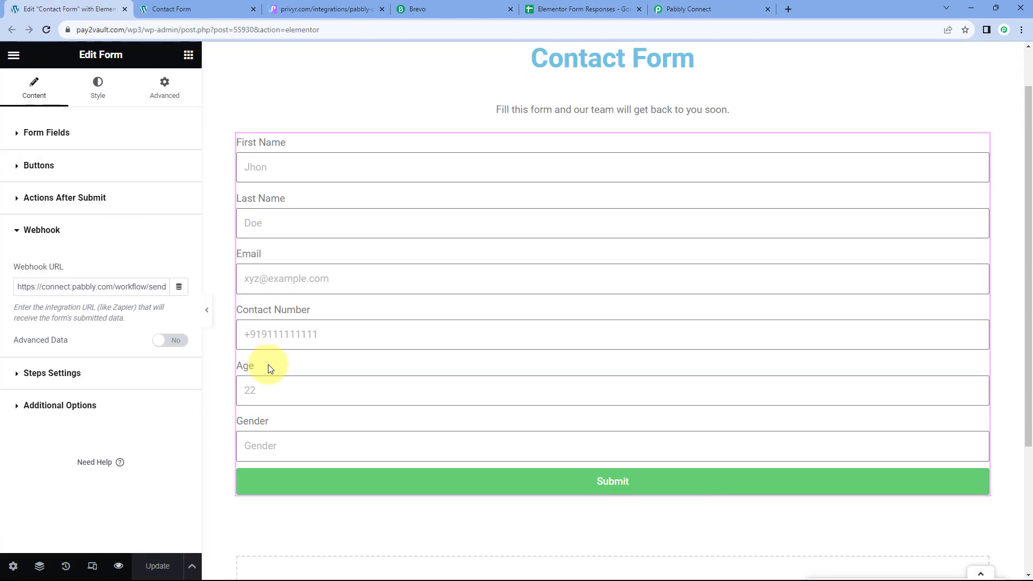
left_click(692, 9)
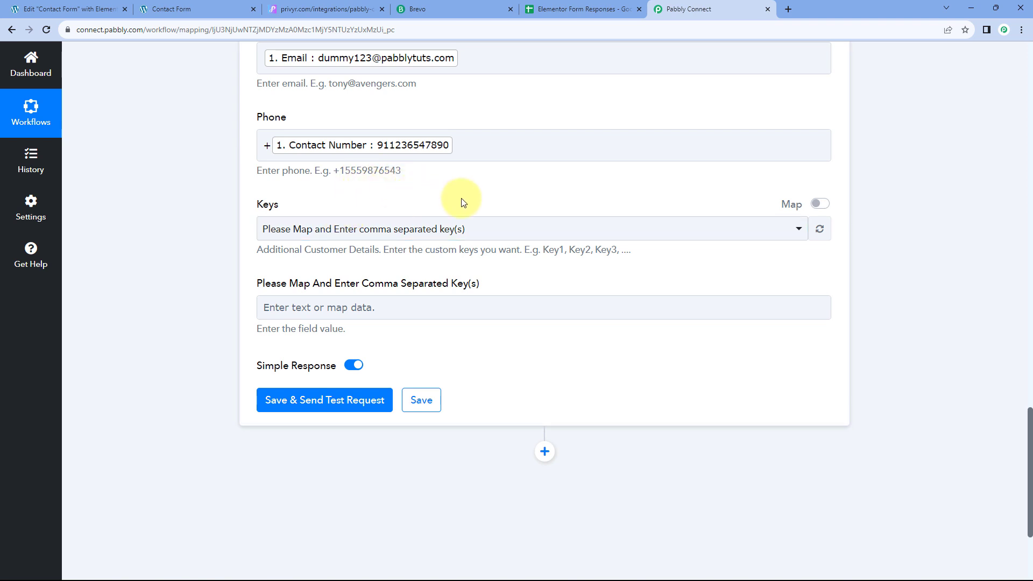
left_click(282, 310)
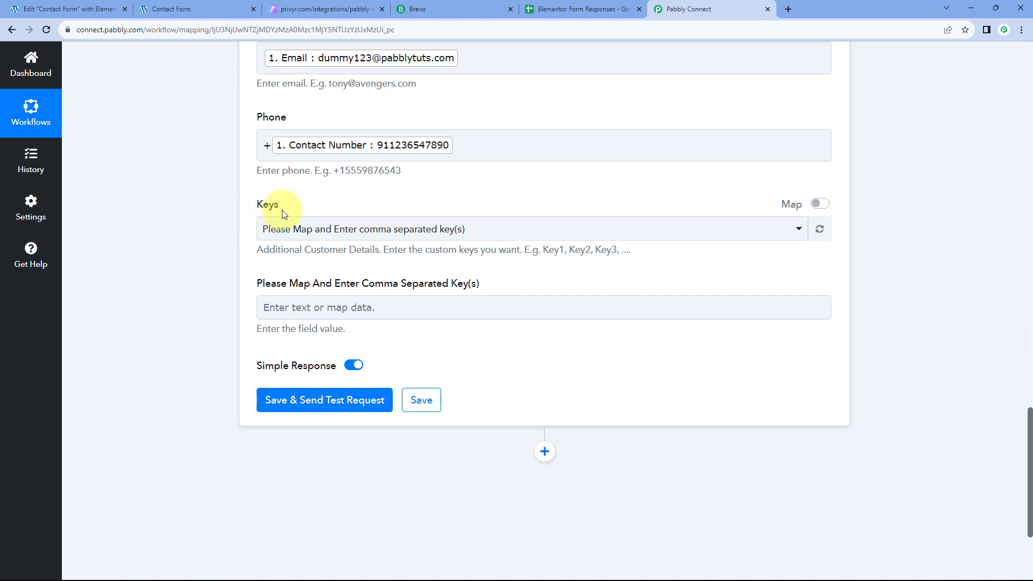
Step: Set the Privyr custom Keys to Age and Gender to load their fields
left_click(819, 209)
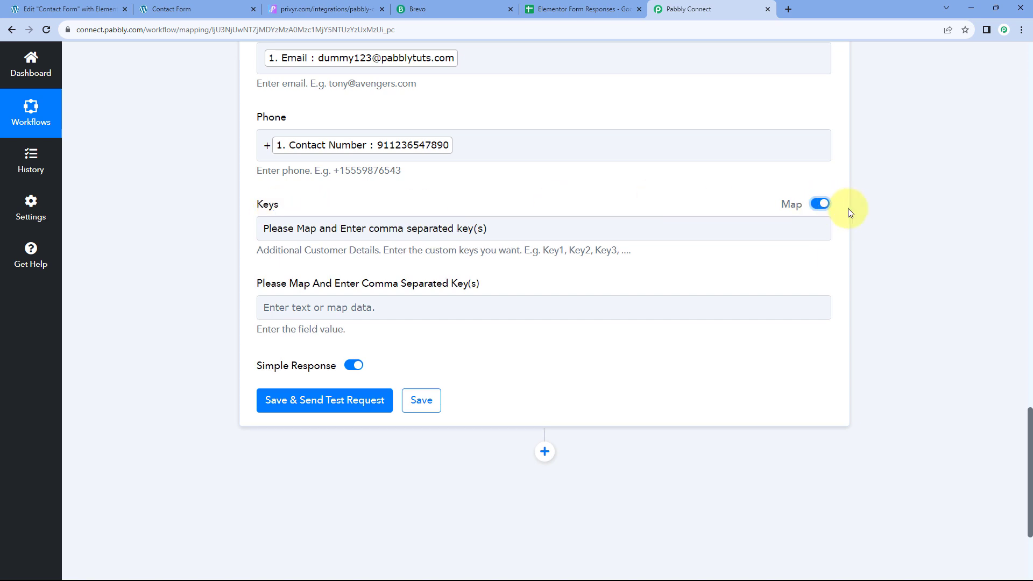
left_click_drag(565, 228, 218, 230)
key("BackSpace")
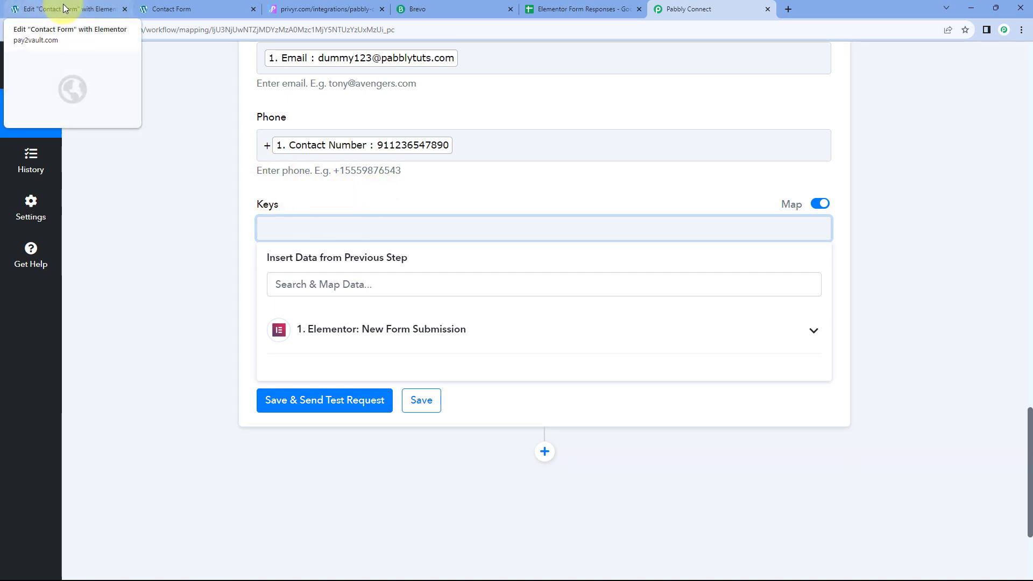
left_click(104, 3)
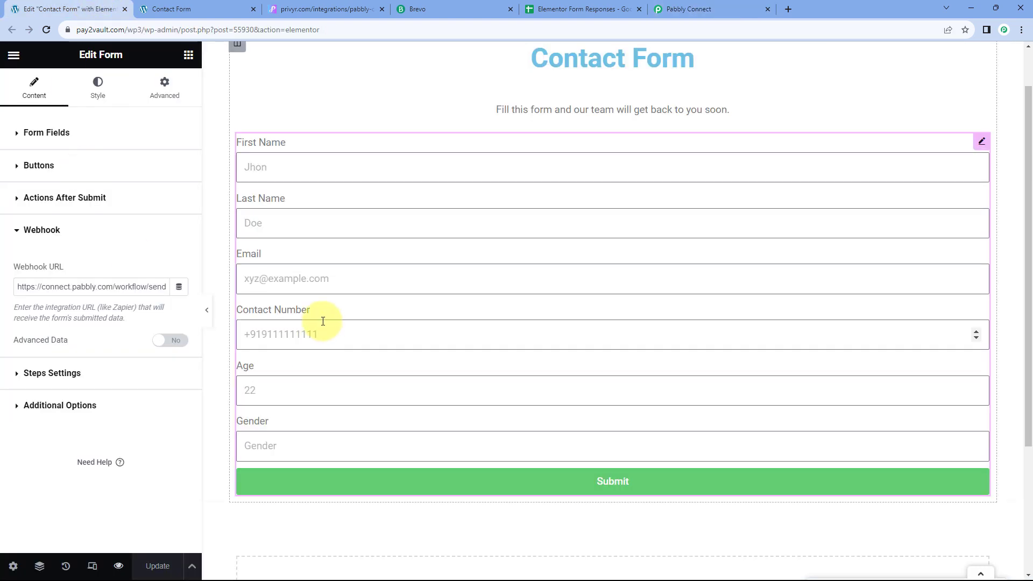
left_click(683, 7)
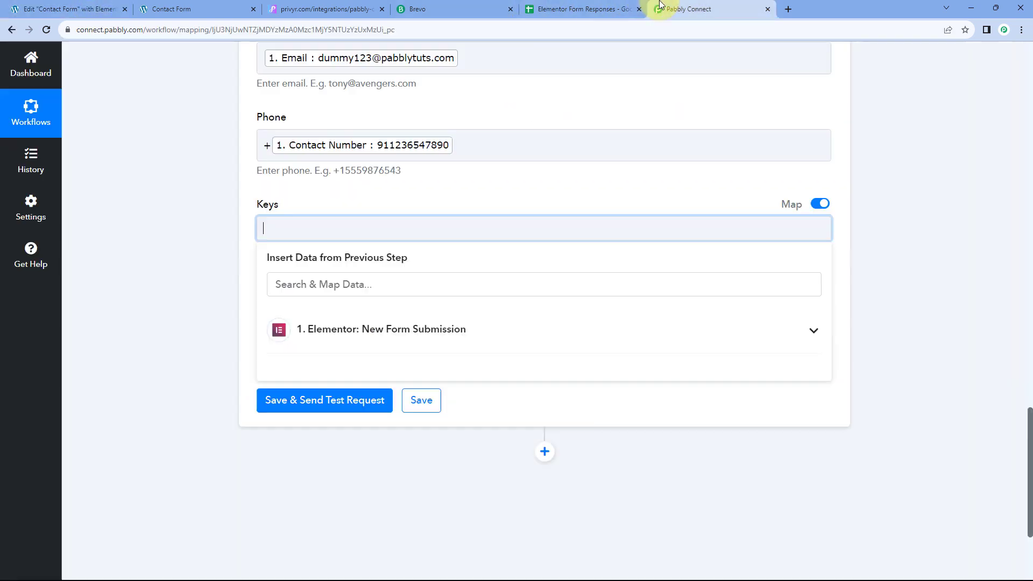
type("Ag")
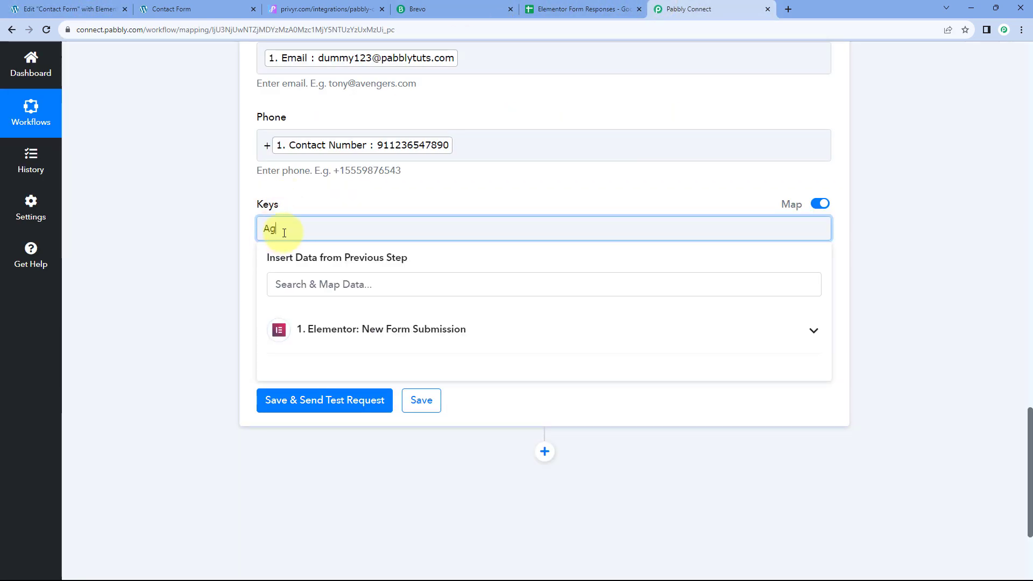
type("e, Gender")
left_click(230, 234)
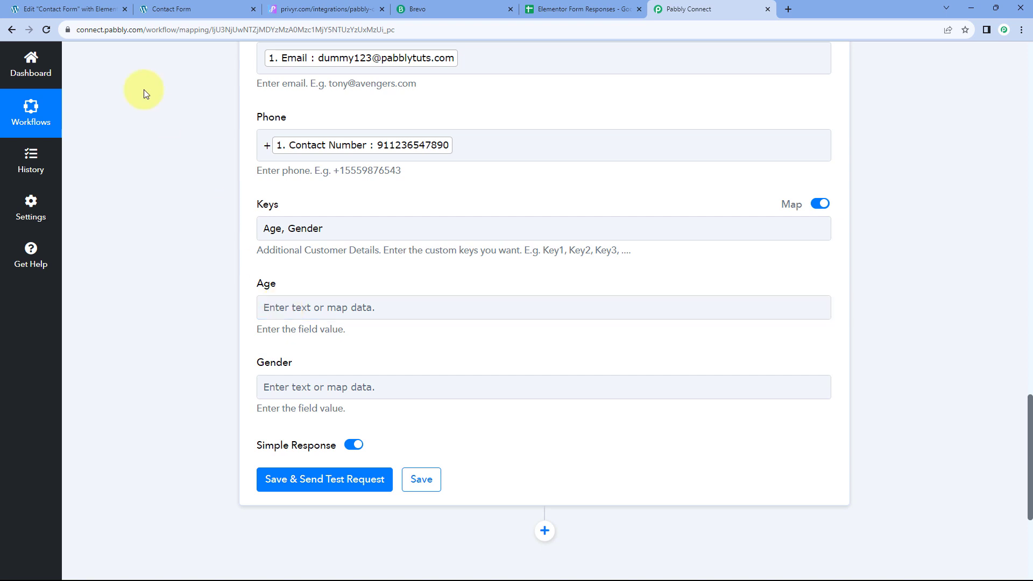
Step: Map the form's Age value (25) into the Age field
left_click(59, 10)
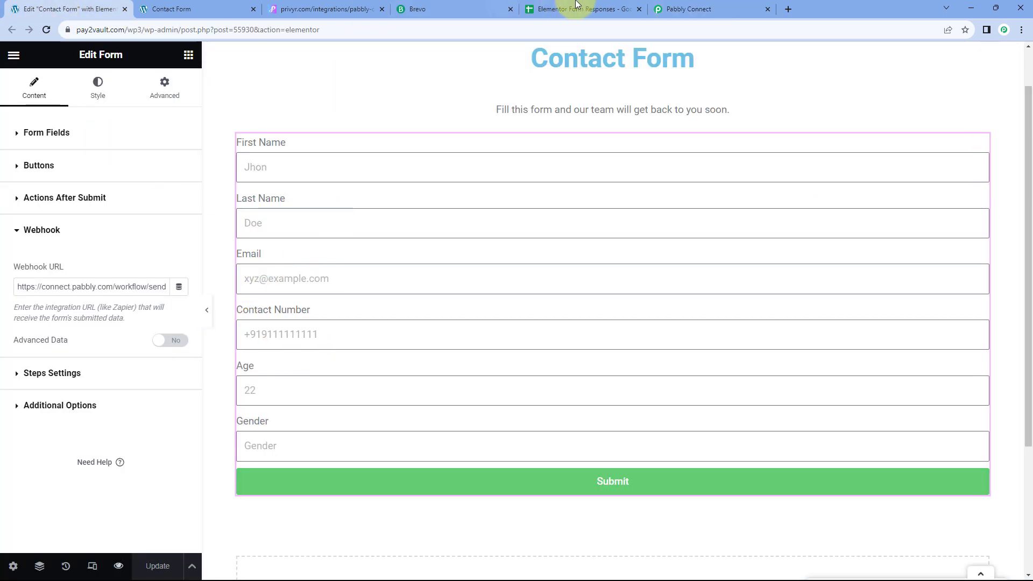
left_click(699, 9)
left_click(286, 304)
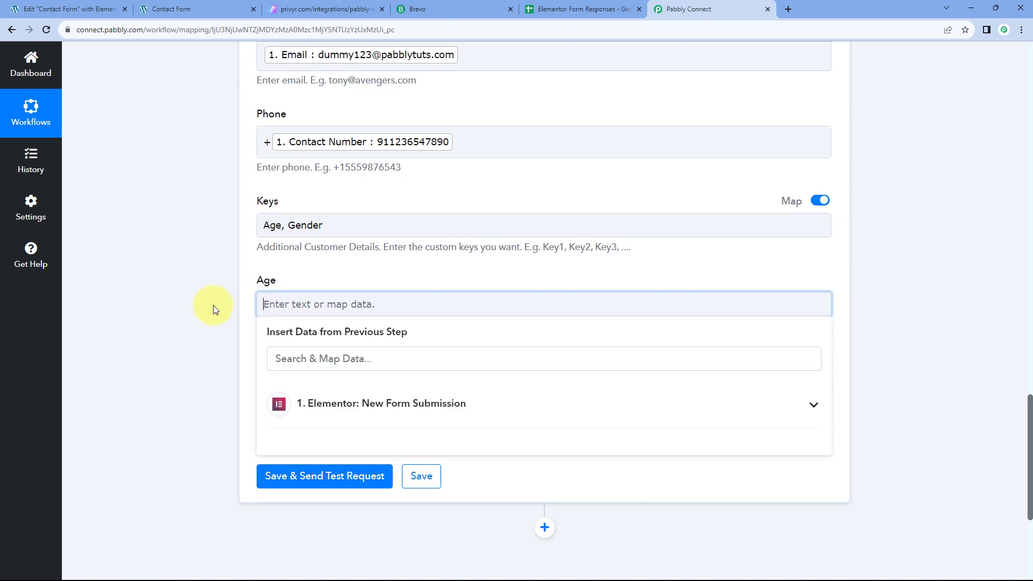
scroll(269, 306, "down", 2)
left_click(378, 302)
scroll(323, 387, "down", 1)
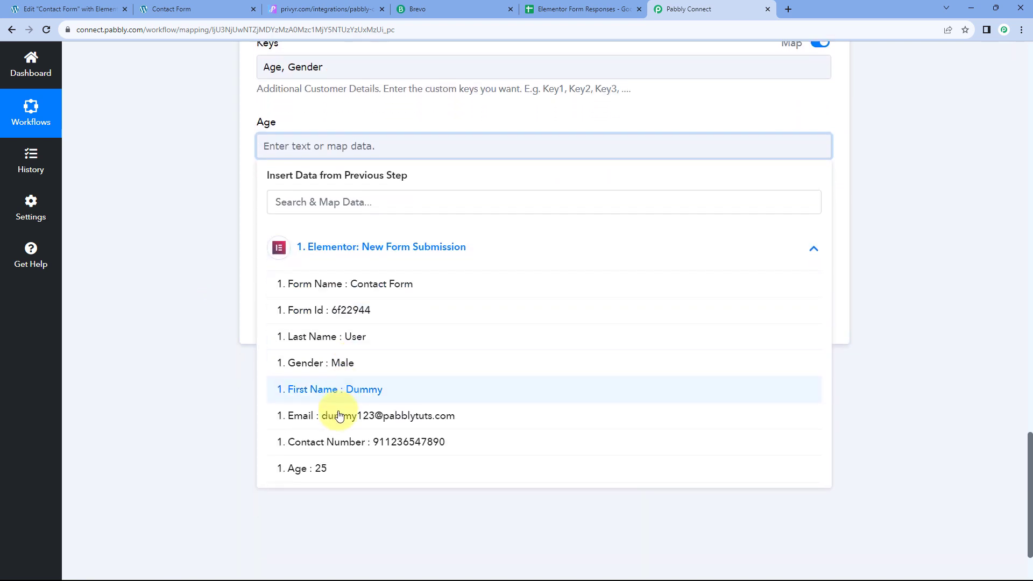
left_click(329, 471)
left_click(324, 124)
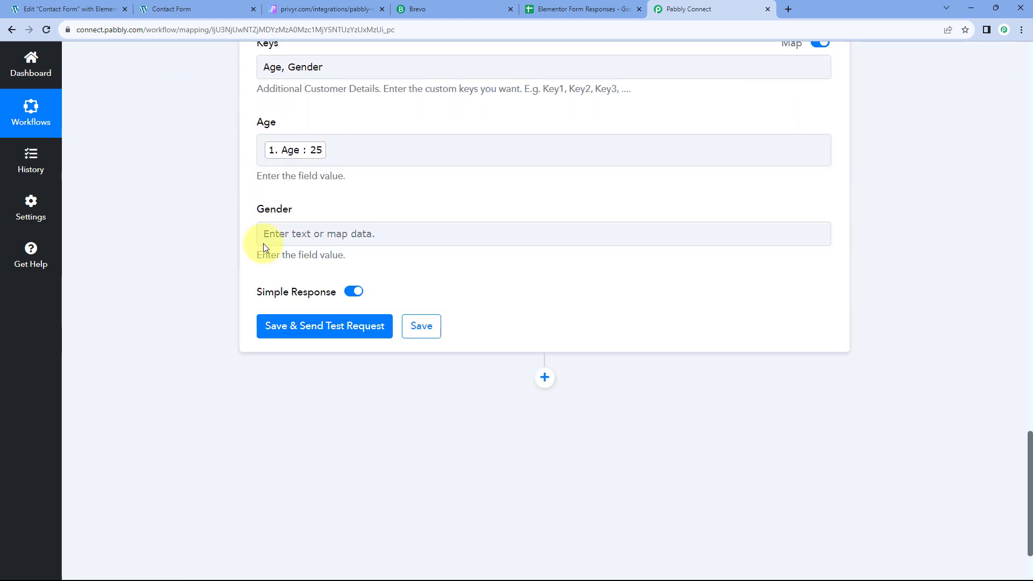
Step: Map the form's Gender value (Male) into the Gender field
left_click(292, 237)
left_click(280, 333)
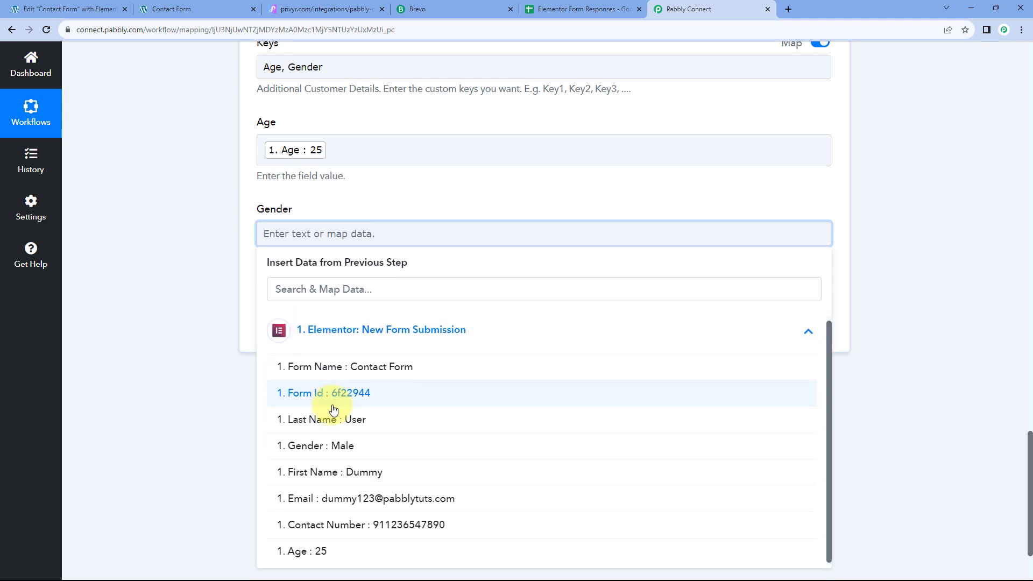
left_click(321, 446)
left_click(206, 251)
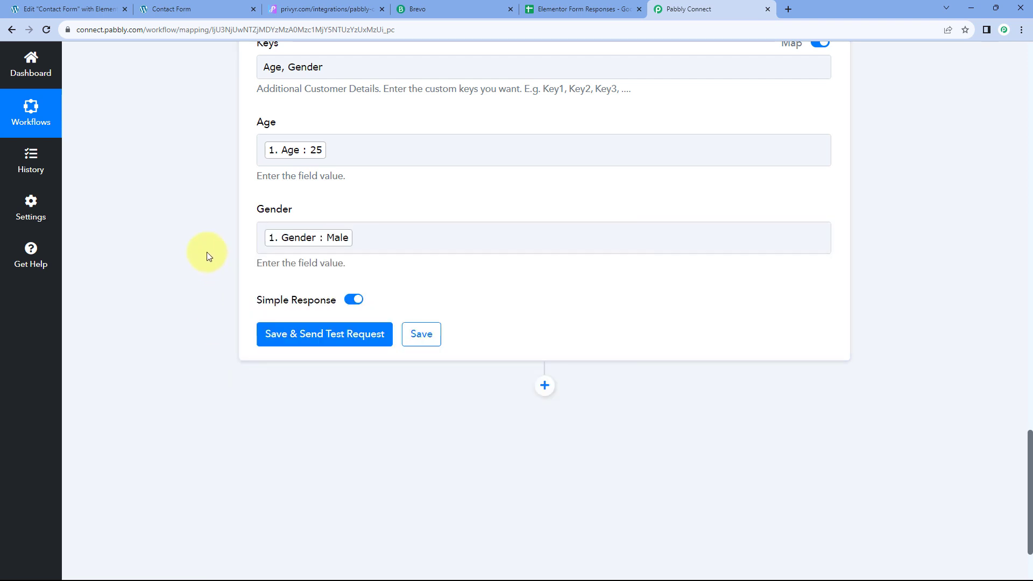
scroll(209, 250, "up", 3)
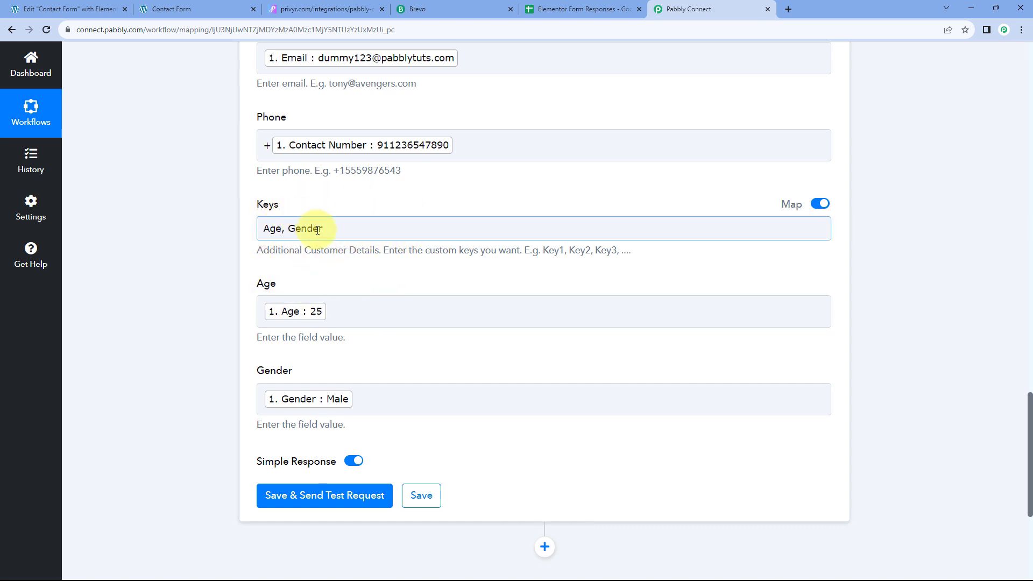
Step: Save the Privyr step and send a test request, which returns Success
left_click(313, 273)
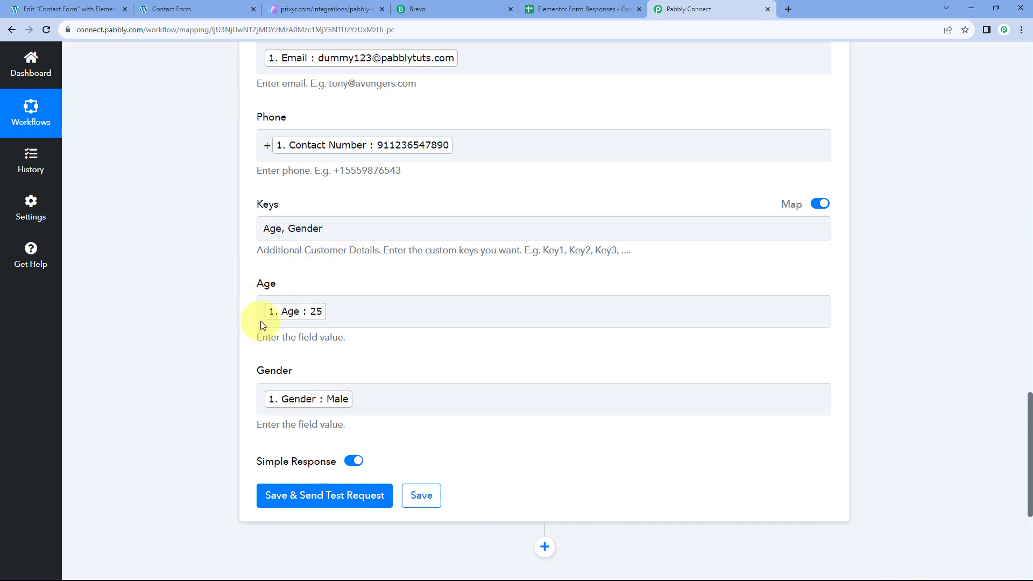
left_click(276, 229)
left_click(233, 286)
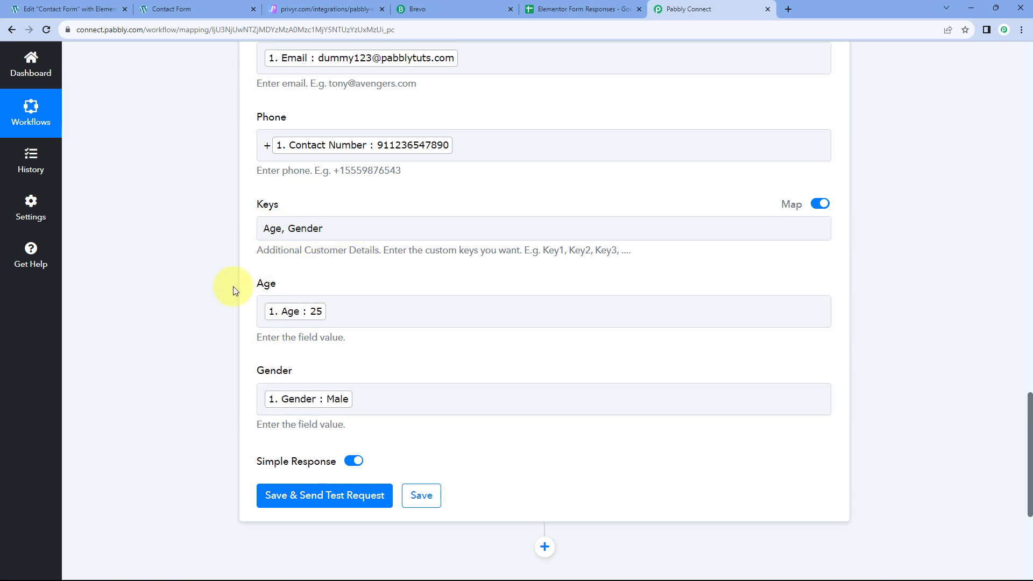
left_click(264, 301)
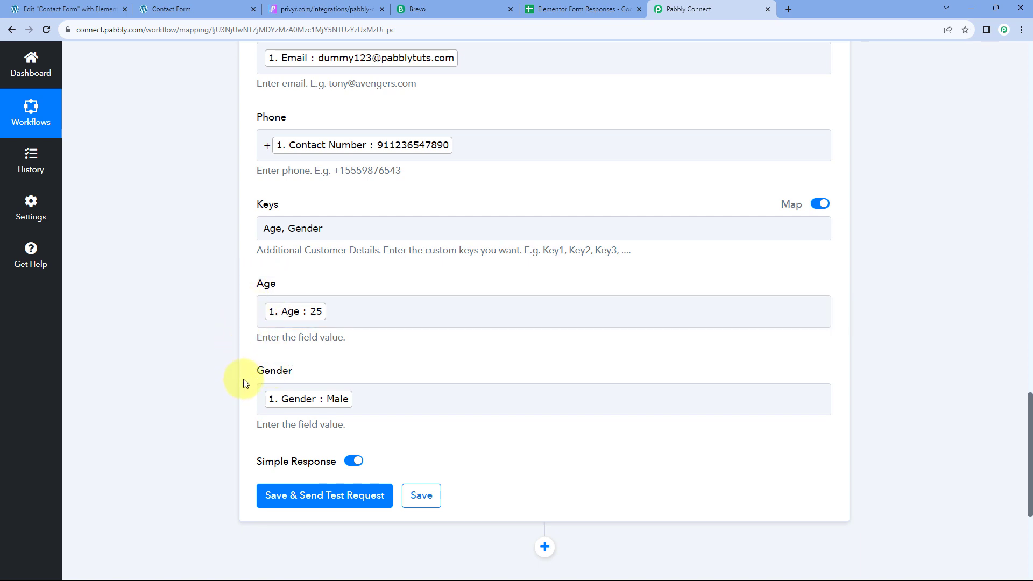
scroll(218, 427, "down", 3)
left_click(332, 335)
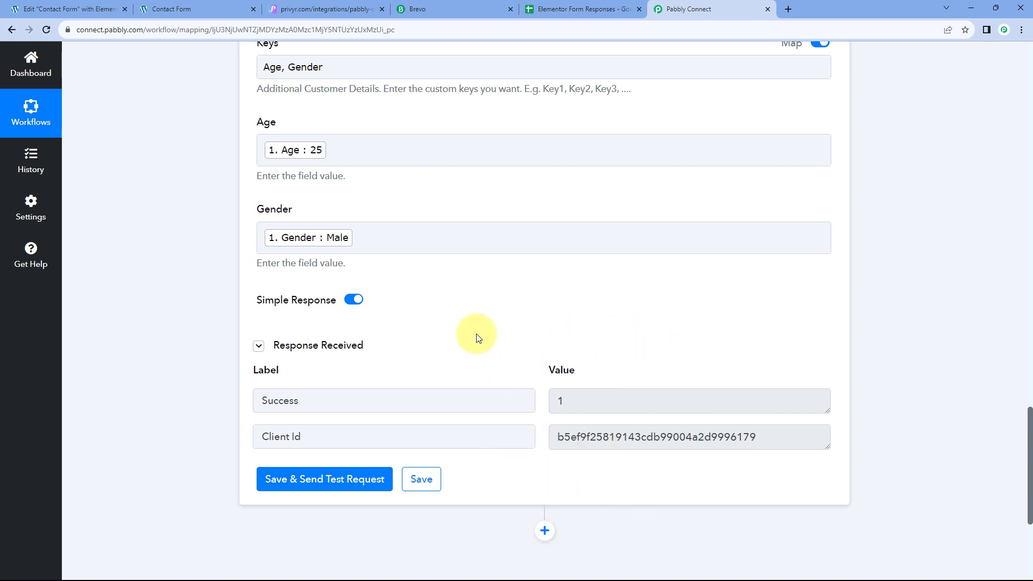
Step: Review the mapping, then return to Privyr's Pabbly Connect integration page
scroll(479, 337, "up", 7)
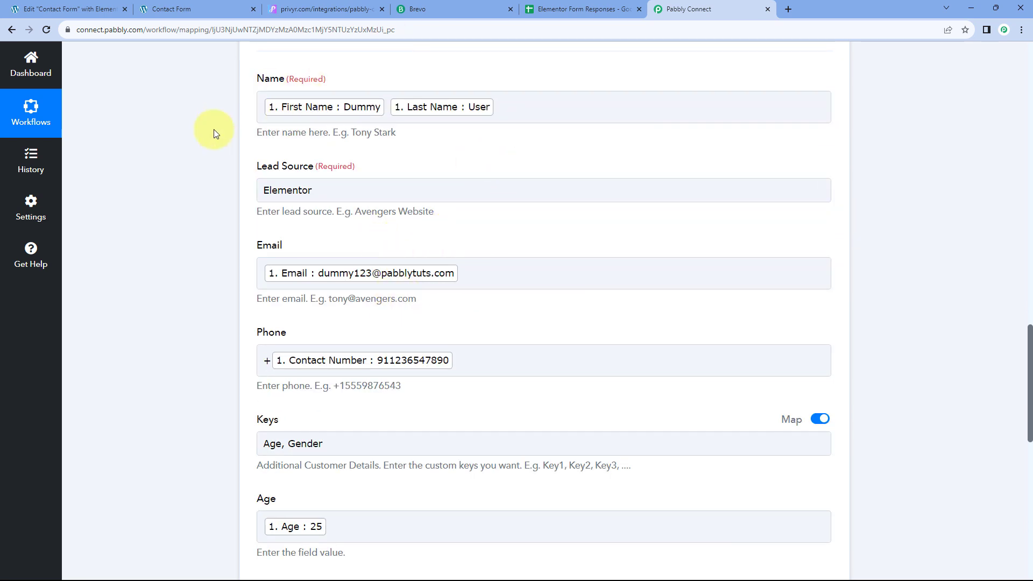
left_click(70, 9)
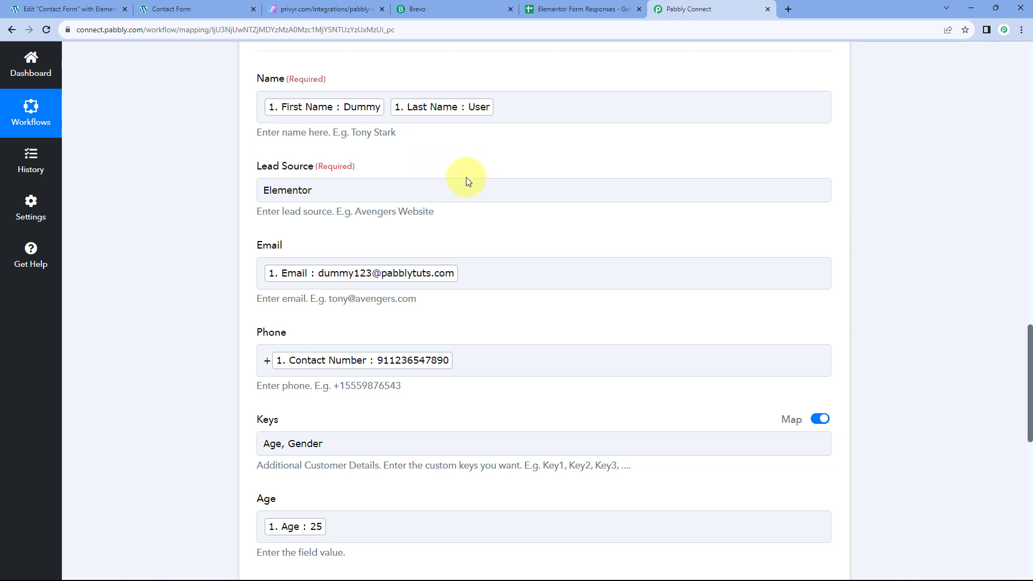
left_click(332, 8)
left_click(21, 59)
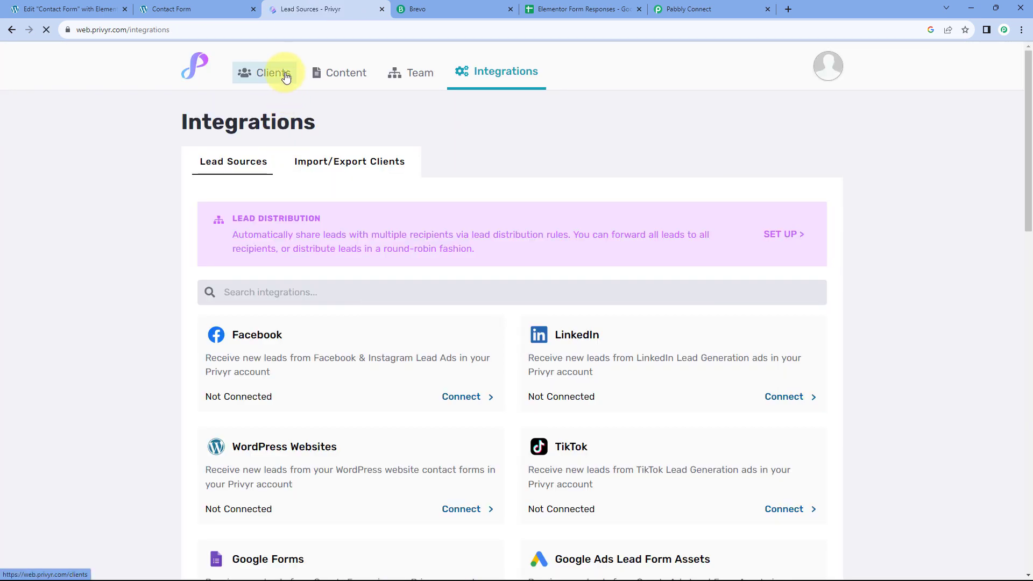
Step: Open the newest Privyr client and compare its name, mobile and email with the form
left_click(282, 72)
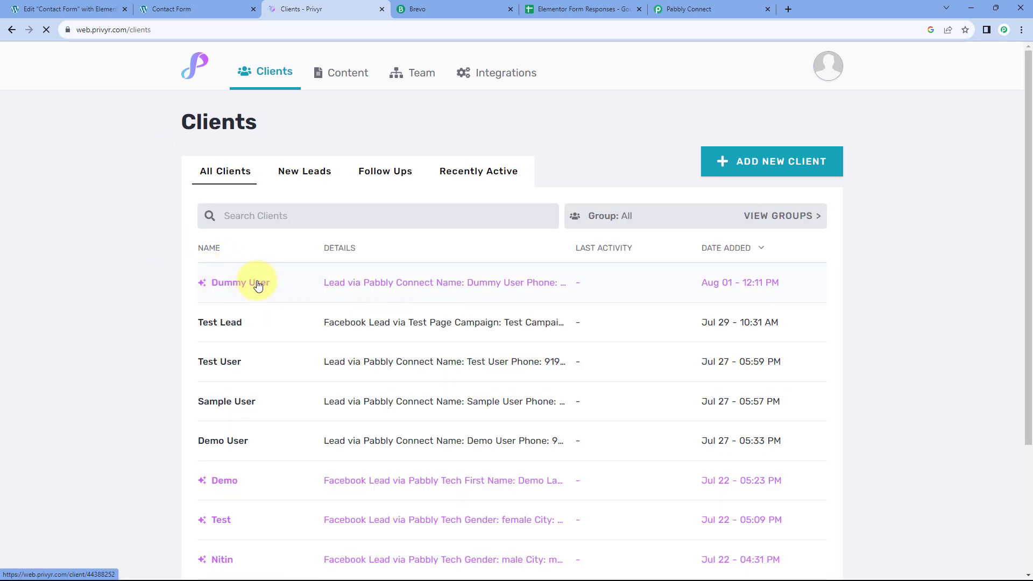
left_click(264, 284)
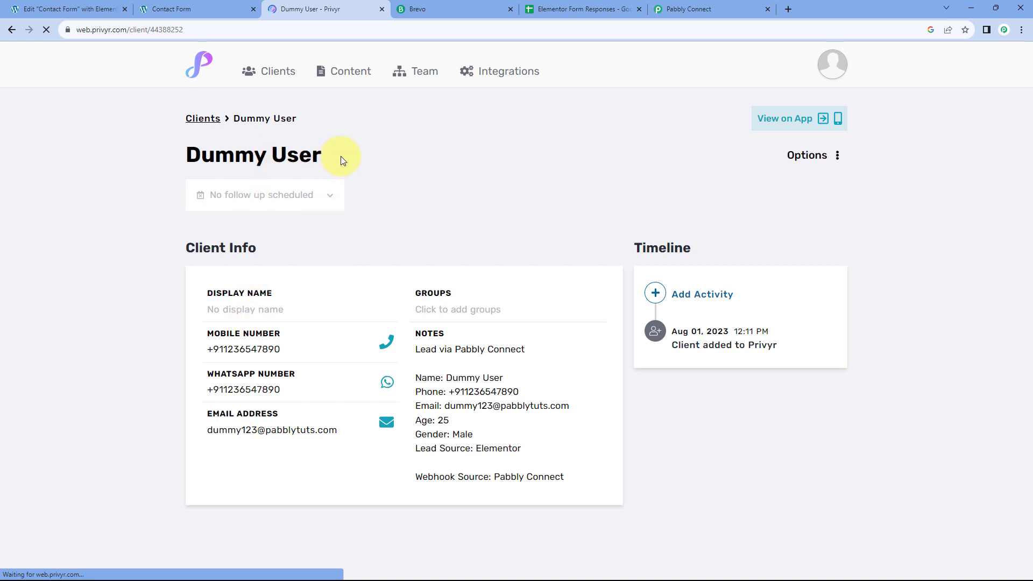
left_click_drag(341, 156, 181, 155)
left_click(261, 285)
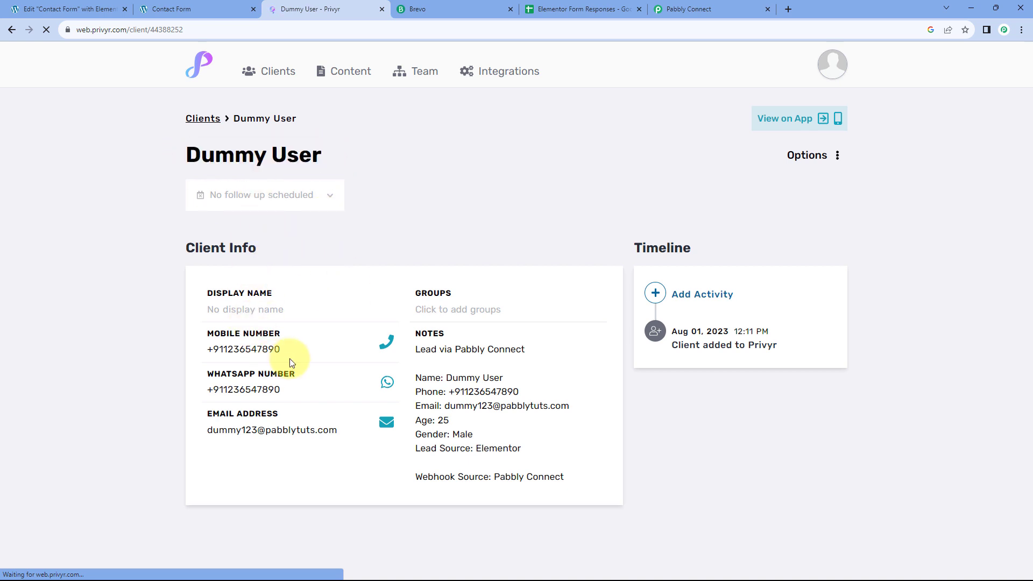
left_click_drag(280, 349, 198, 349)
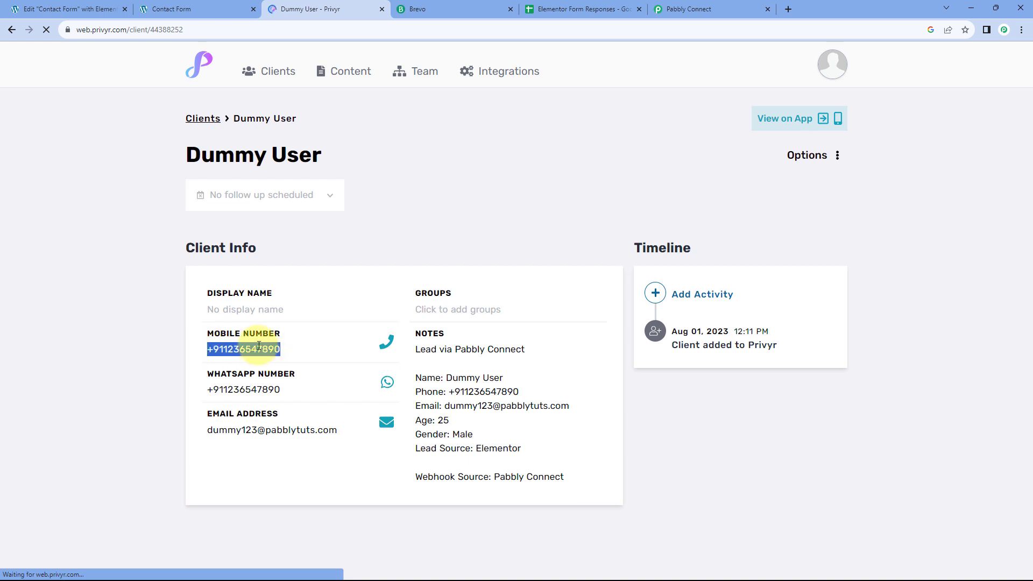
left_click(183, 8)
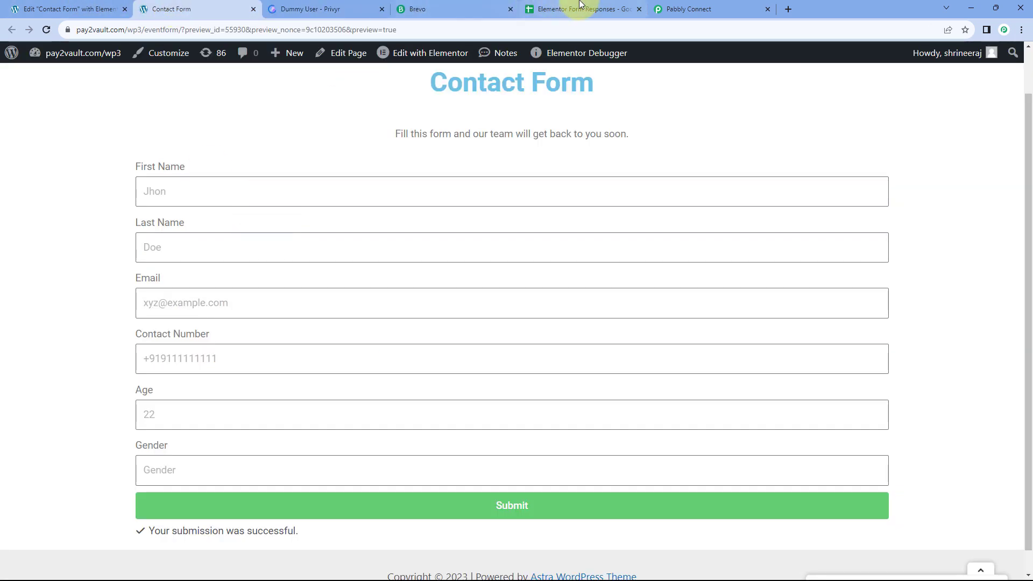
left_click(364, 8)
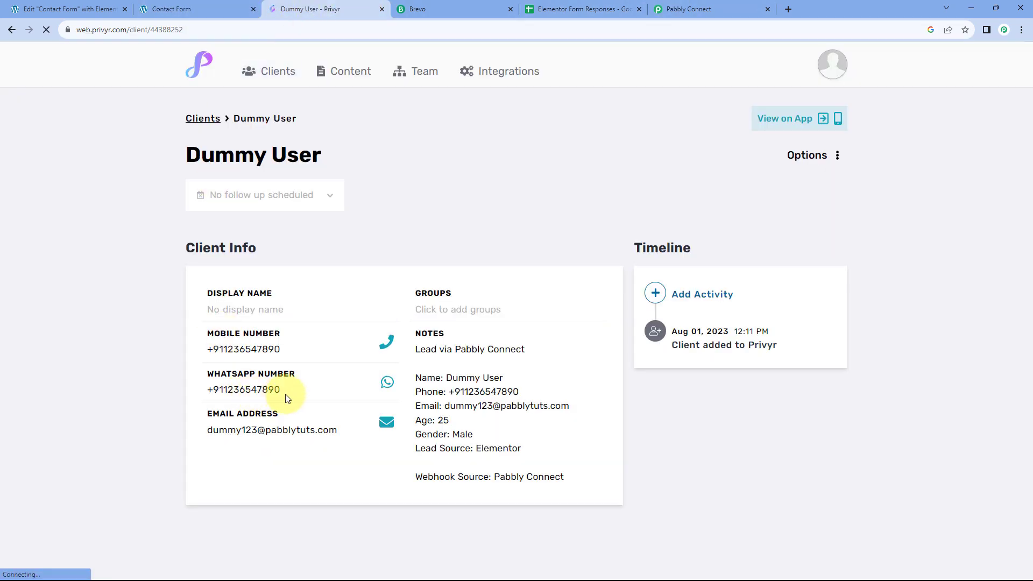
left_click_drag(207, 428, 346, 431)
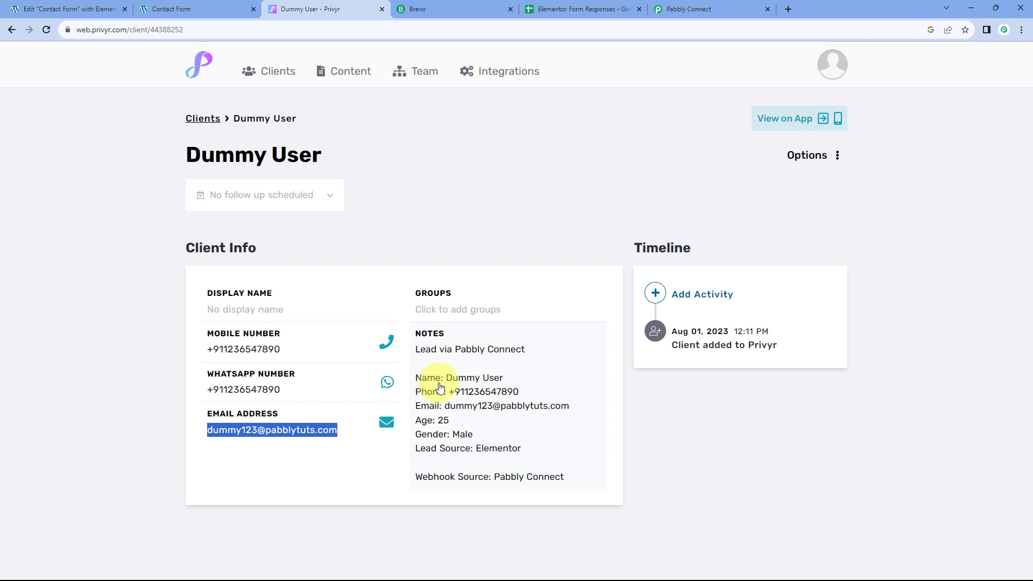
Step: Check the client's notes show Age 25 and Gender Male, then return to Pabbly Connect
left_click(456, 425)
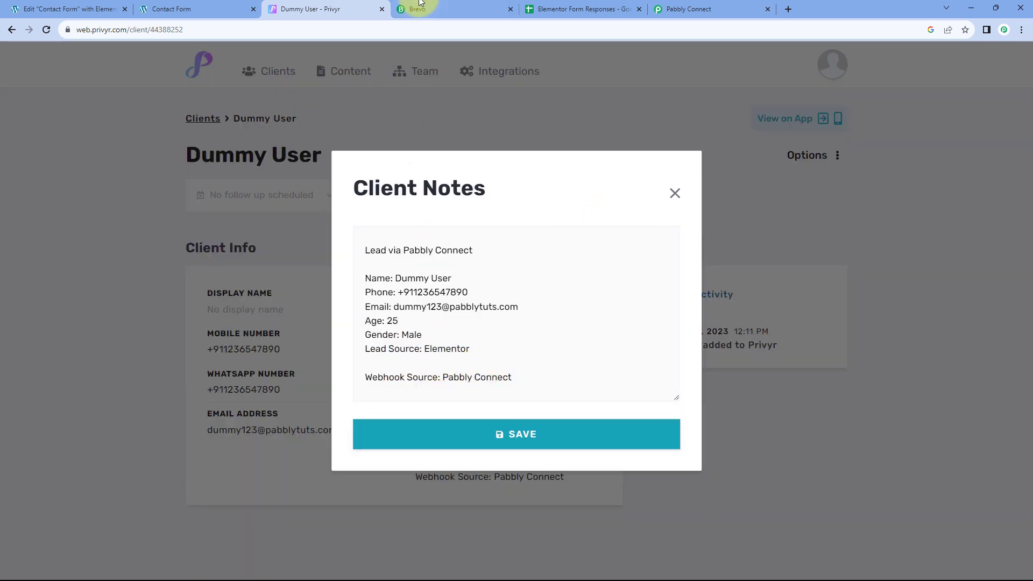
left_click(691, 8)
scroll(226, 251, "down", 5)
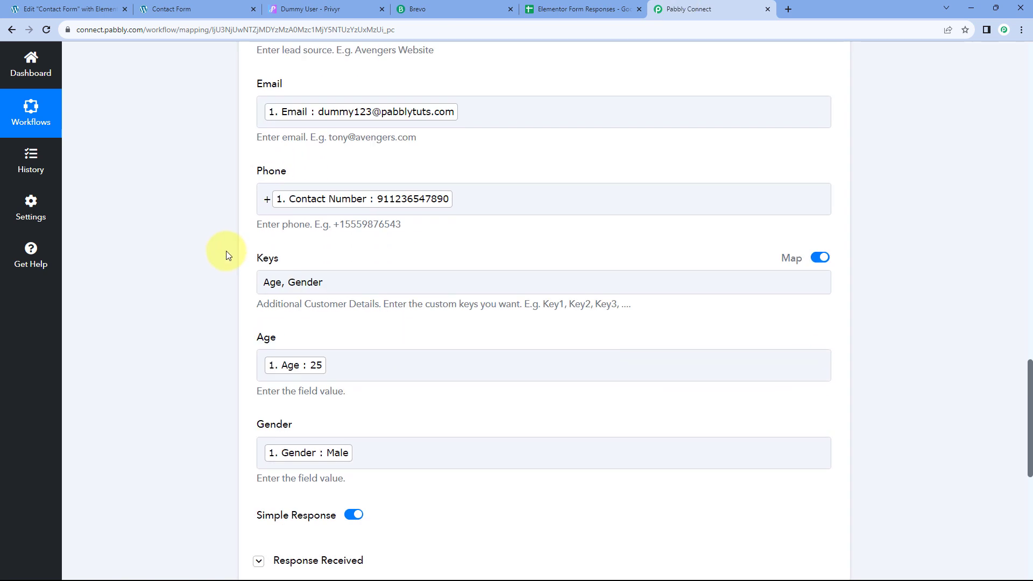
left_click(336, 4)
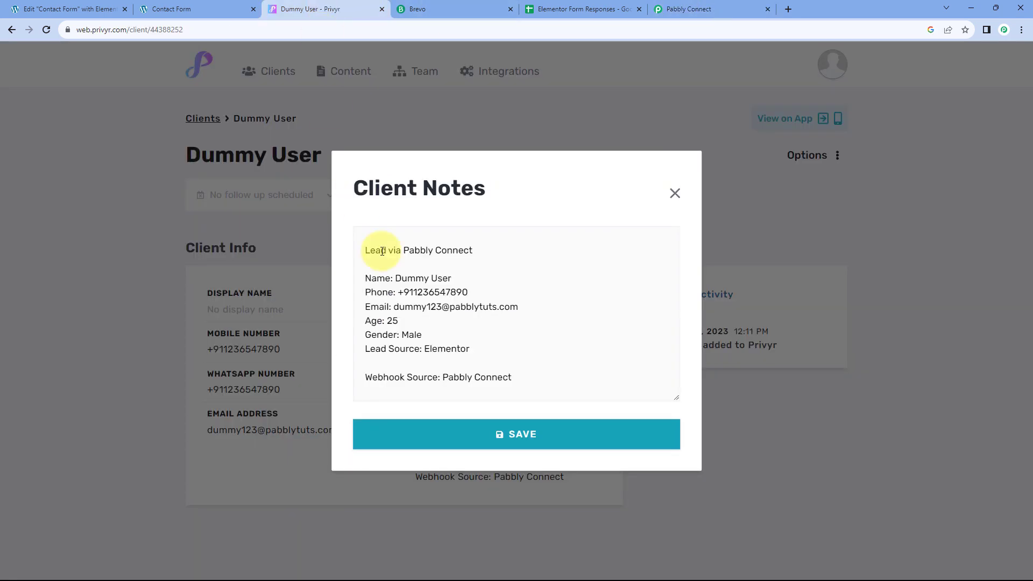
left_click_drag(399, 321, 345, 333)
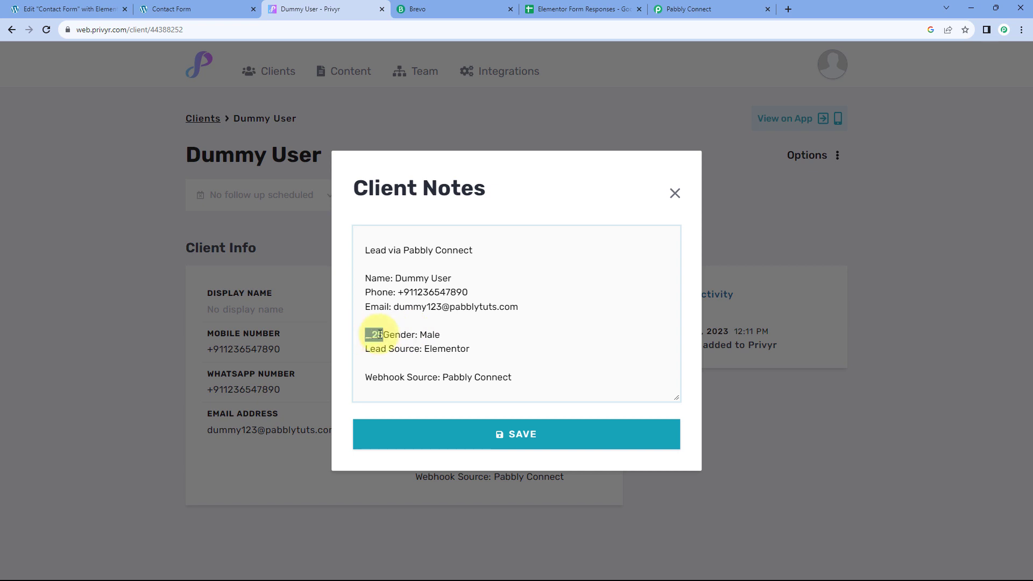
left_click(460, 361)
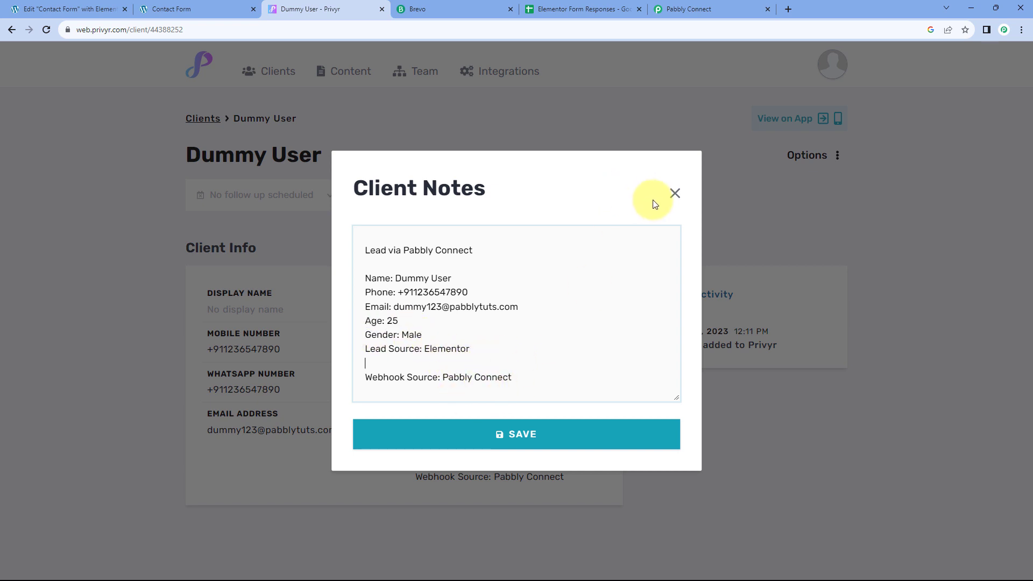
left_click(675, 192)
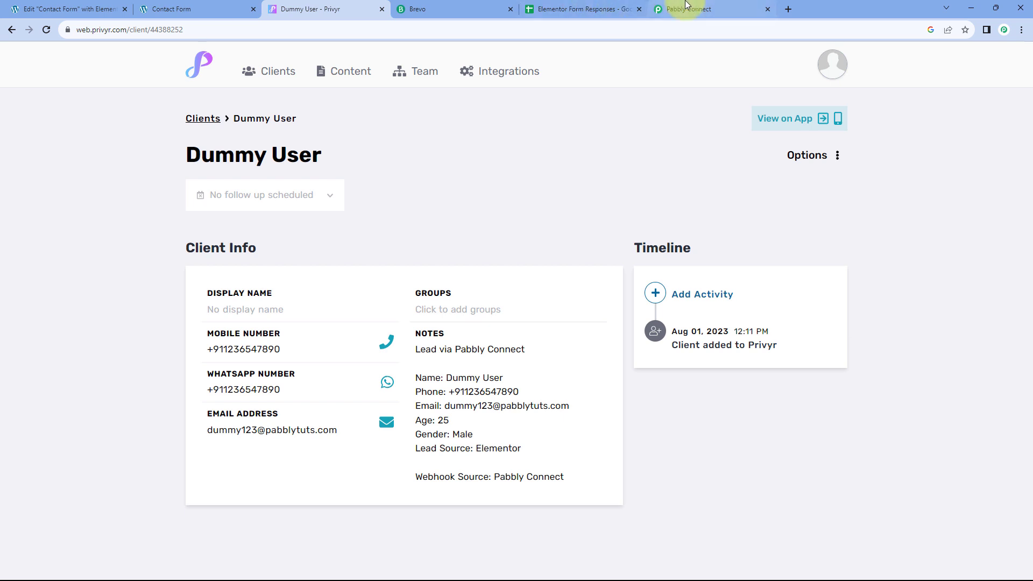
left_click(652, 11)
scroll(198, 310, "up", 12)
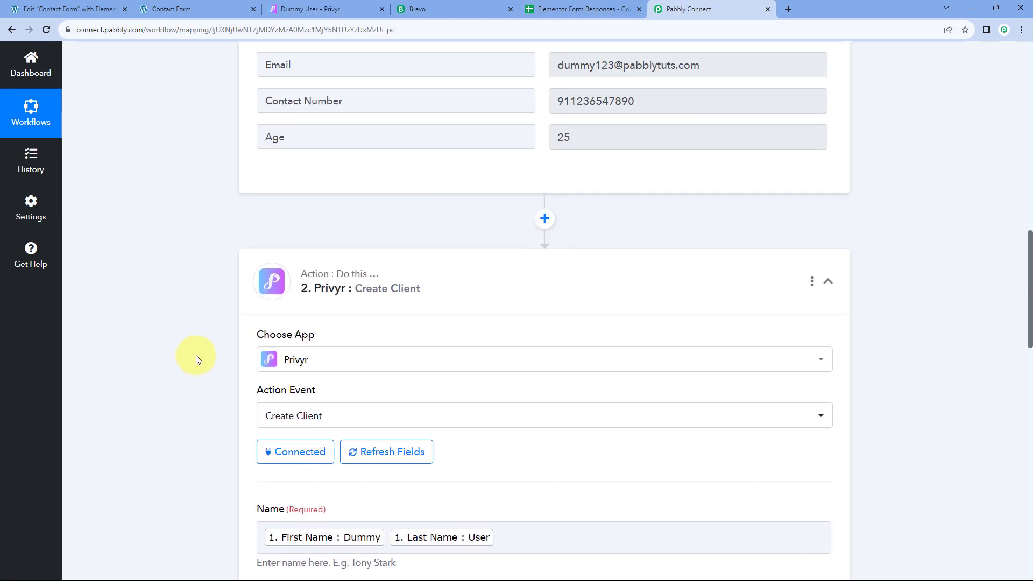
Step: Collapse the Privyr Create Client step and scroll to the end of the workflow
left_click(449, 279)
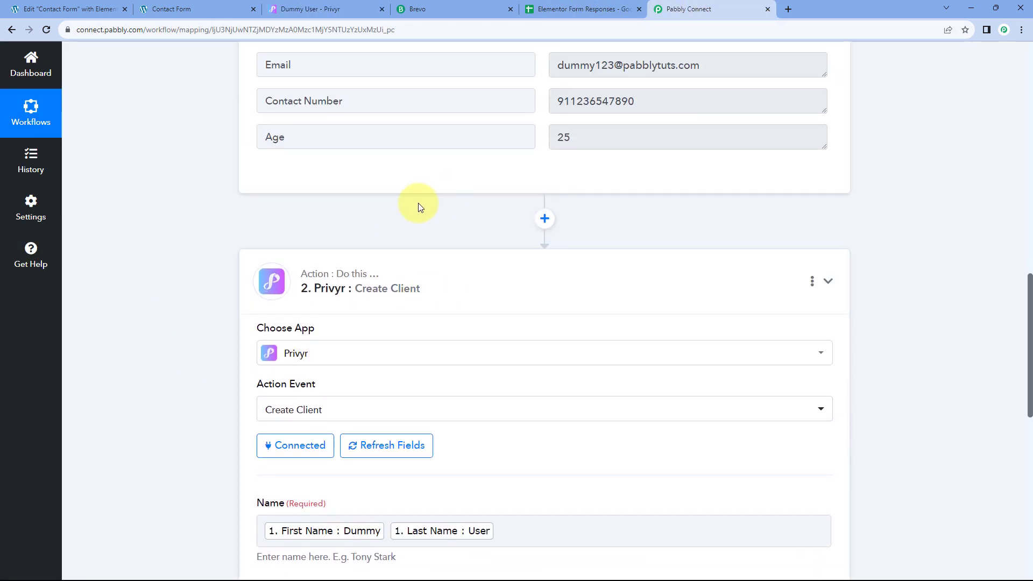
left_click(161, 7)
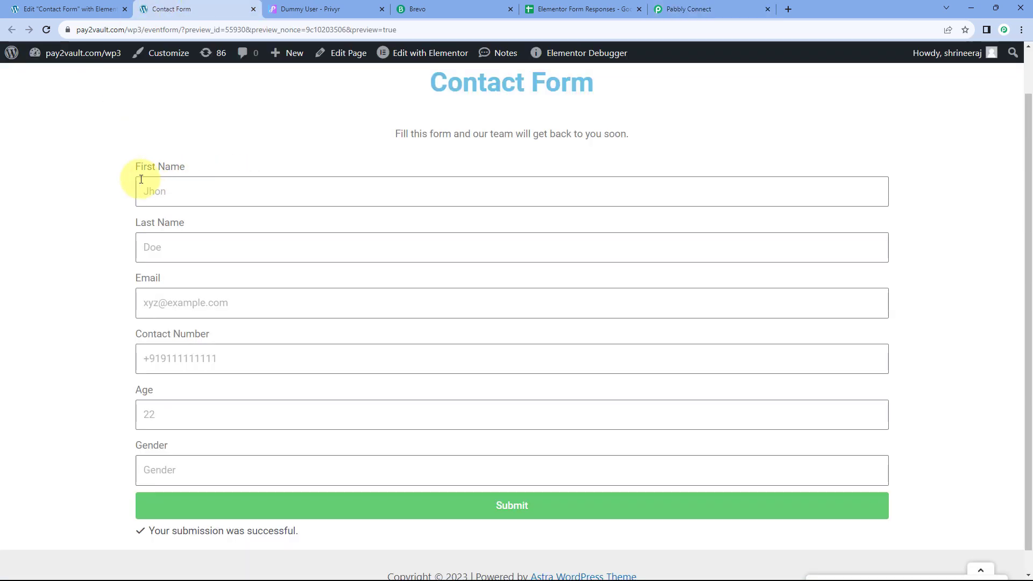
left_click(323, 8)
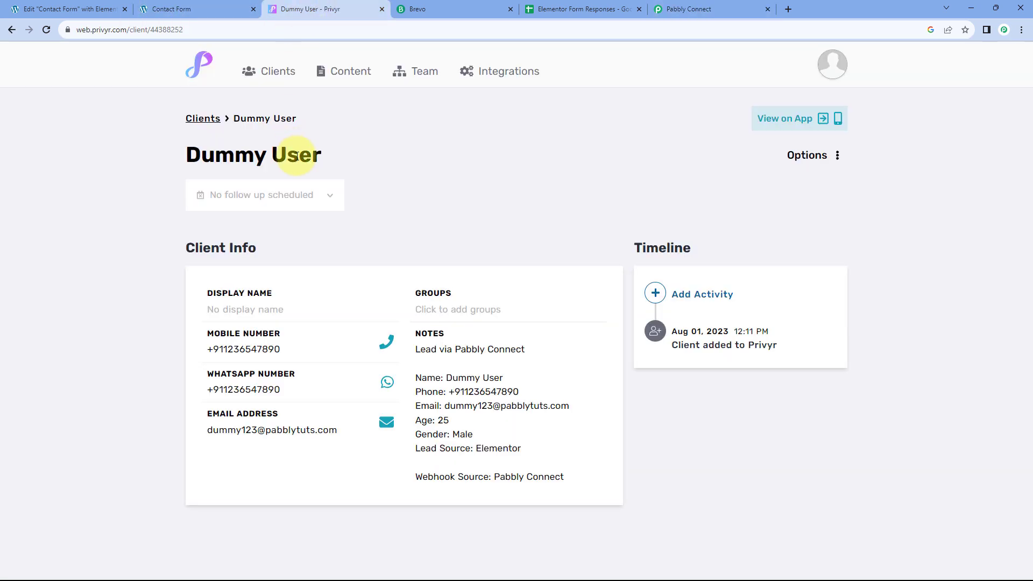
left_click(690, 8)
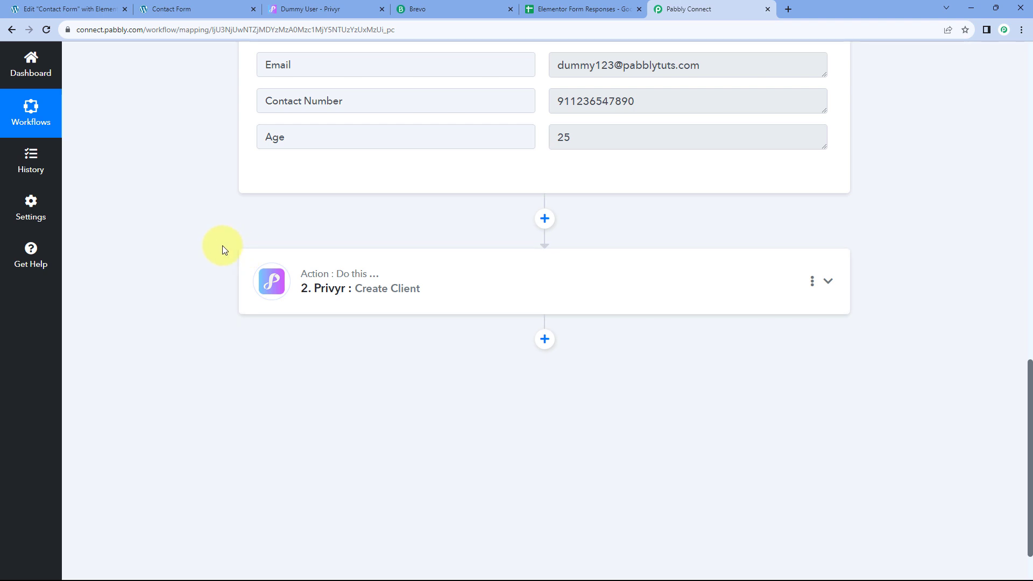
left_click(164, 9)
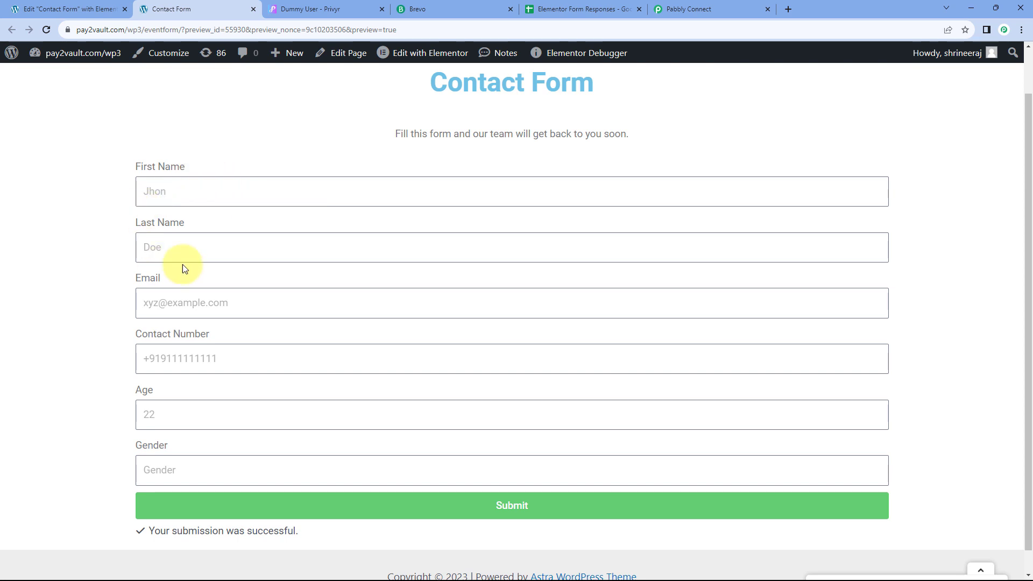
left_click(478, 3)
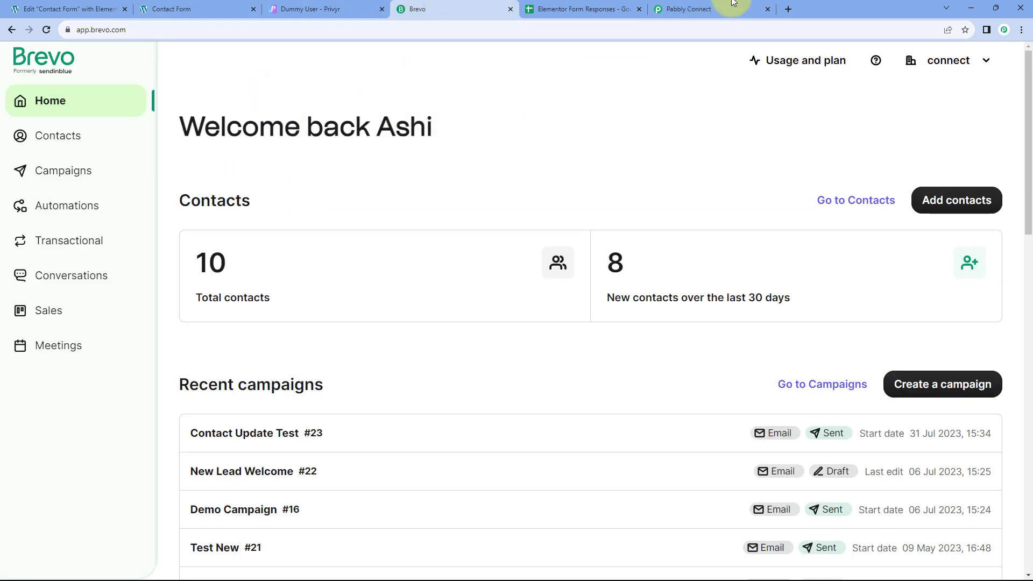
left_click(733, 4)
scroll(589, 334, "down", 1)
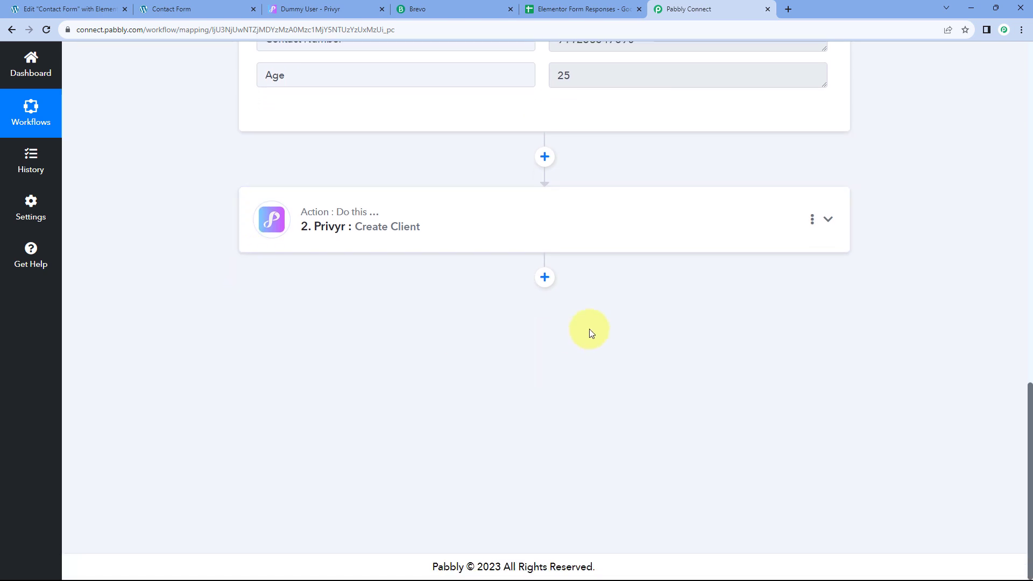
Step: Add a Brevo step with the Create or Update Contact event and begin connecting an account
left_click(543, 280)
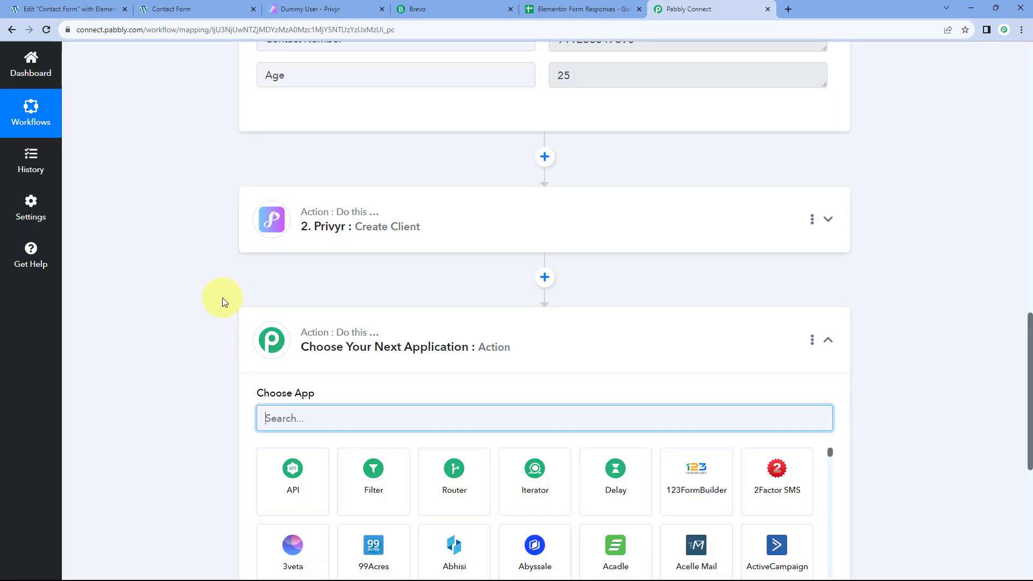
scroll(202, 298, "down", 3)
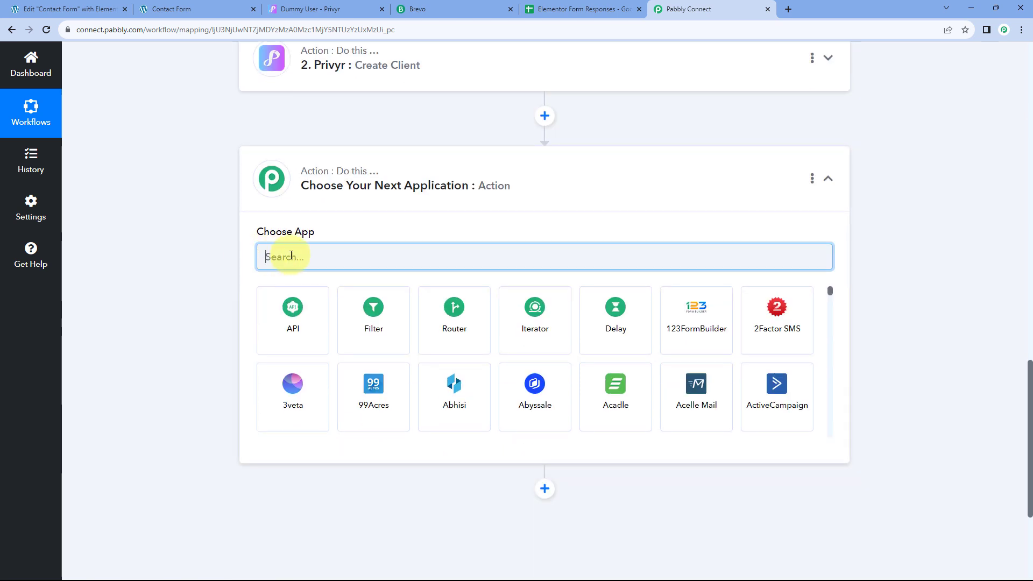
type("Brevo")
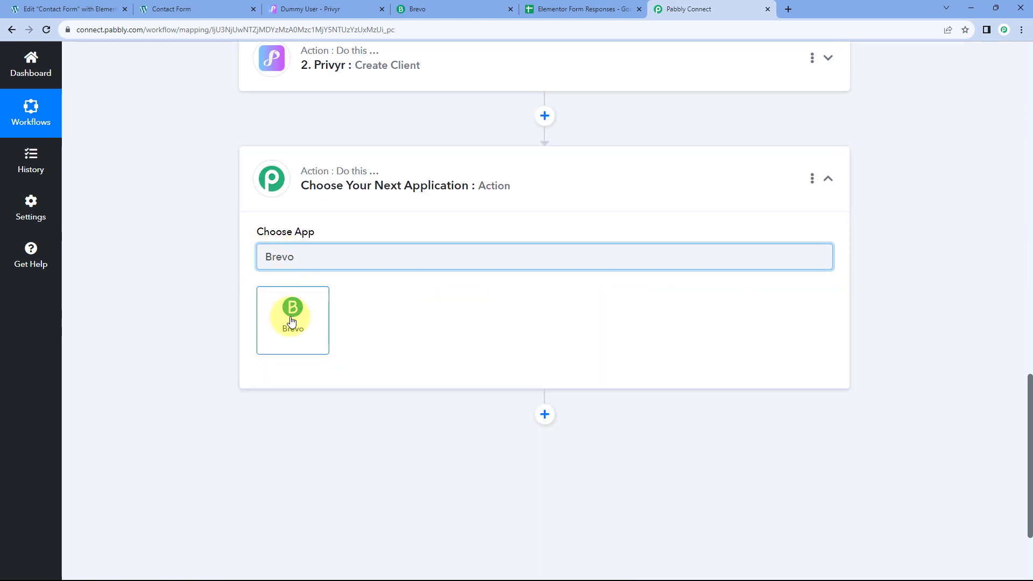
left_click(291, 321)
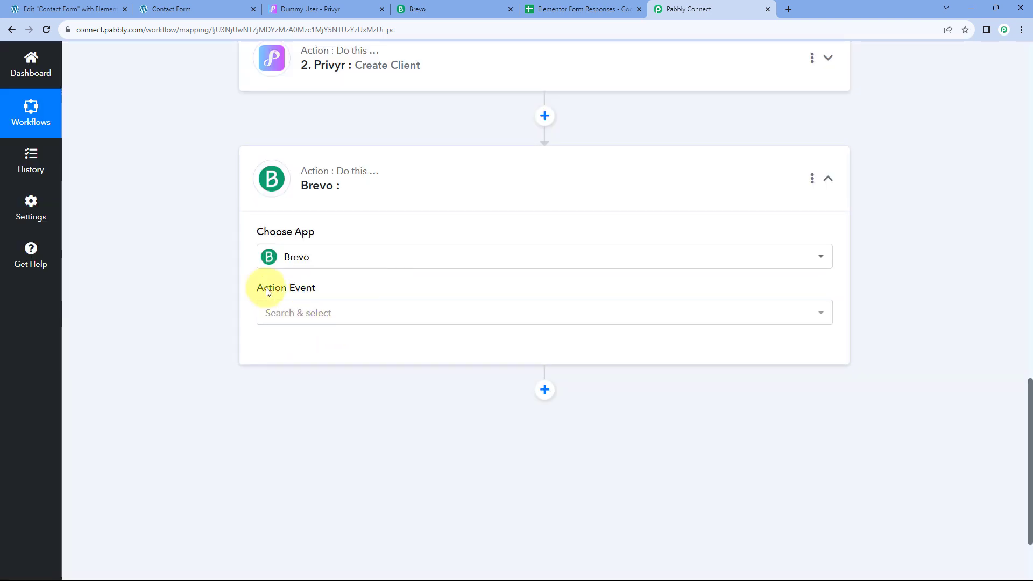
left_click(344, 314)
scroll(224, 305, "down", 2)
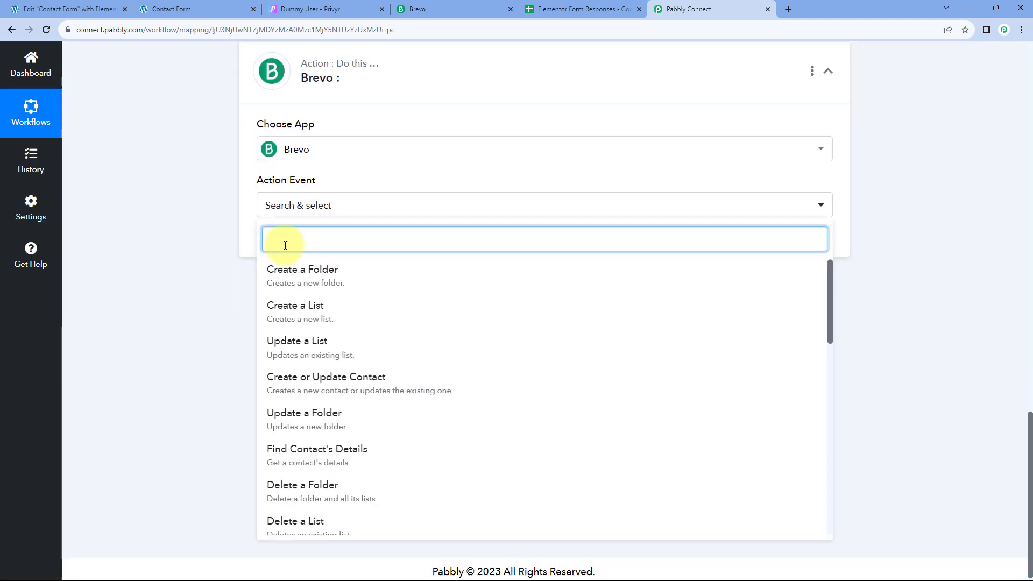
left_click(334, 382)
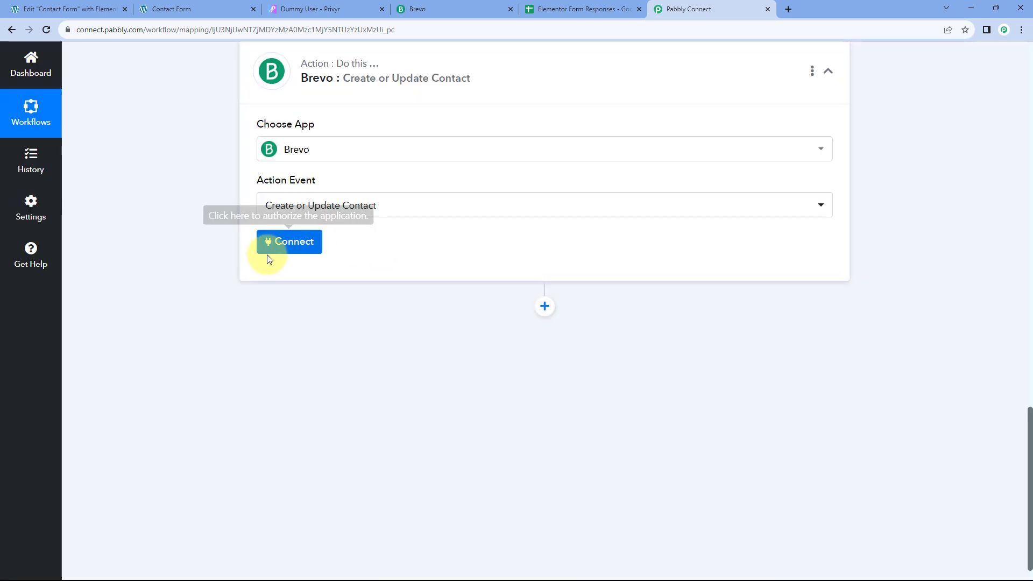
left_click(284, 251)
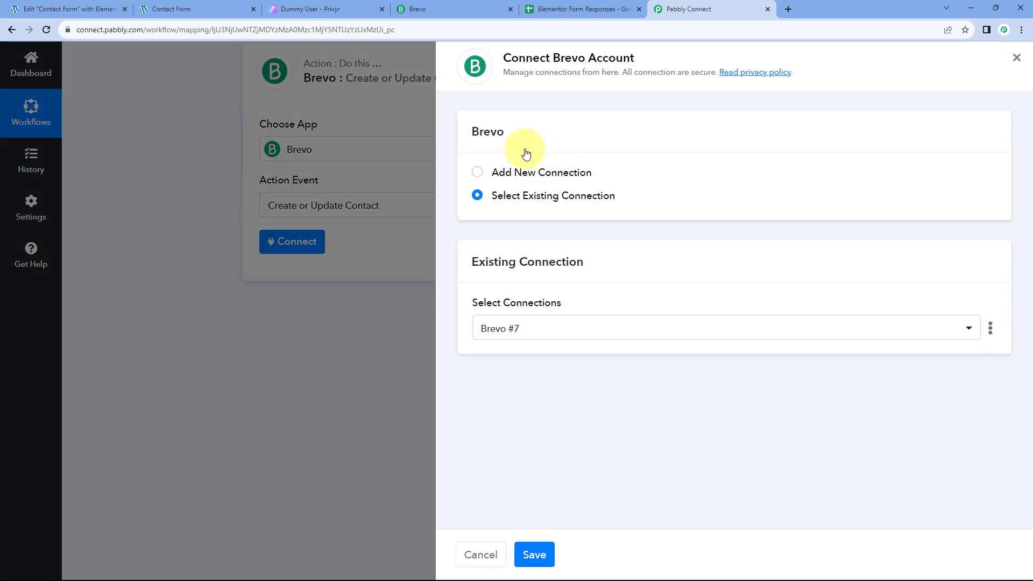
Step: Add a new Brevo connection and paste the example API address format into Domain
left_click(477, 173)
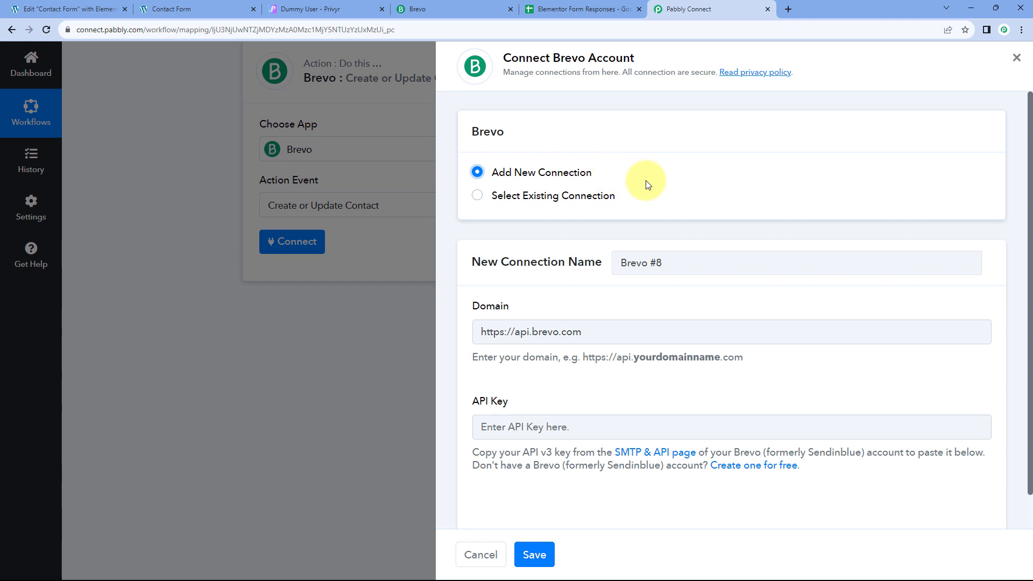
scroll(632, 170, "down", 1)
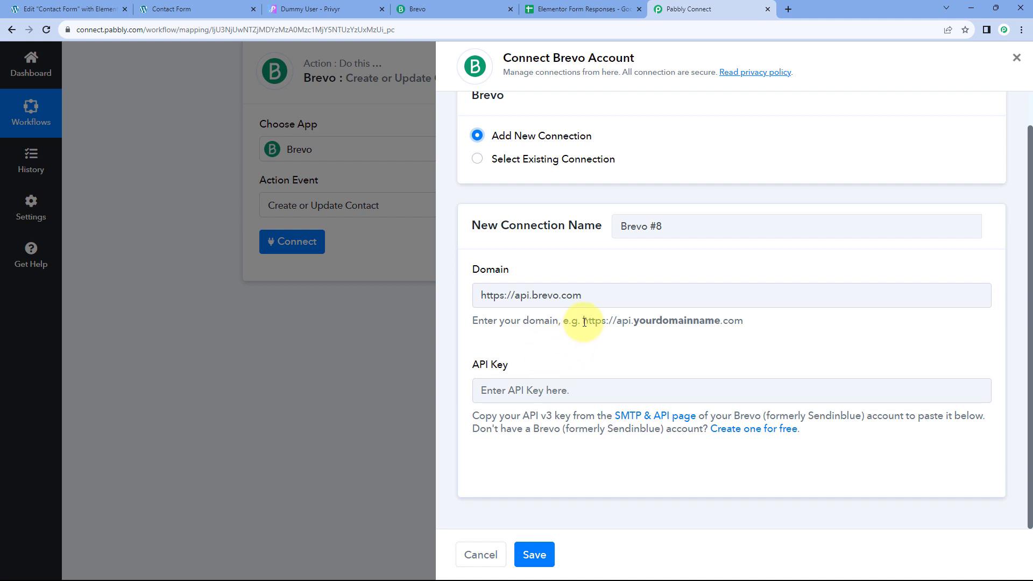
left_click_drag(584, 322, 741, 321)
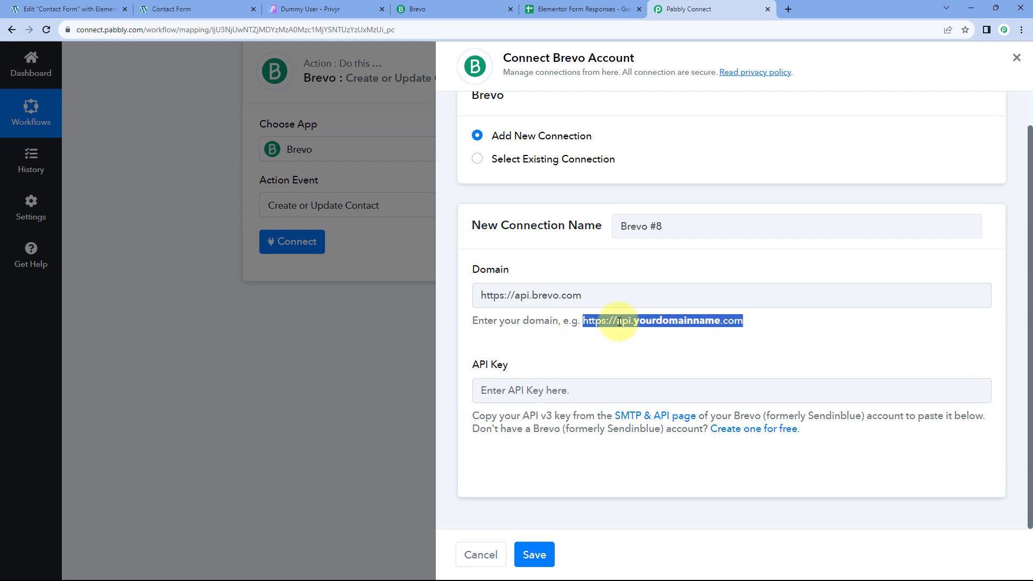
right_click(603, 319)
left_click(627, 329)
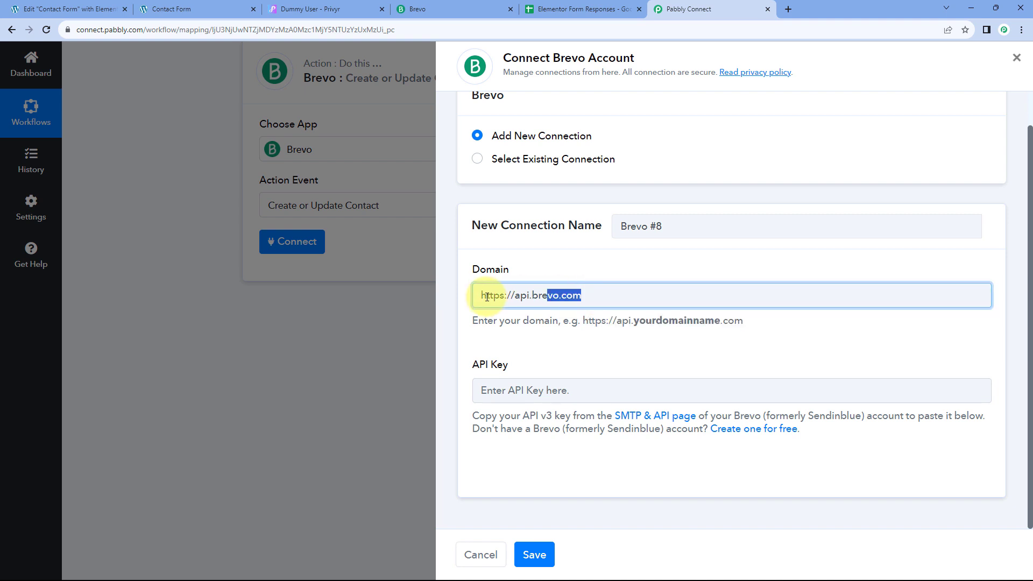
left_click_drag(586, 295, 473, 301)
key("ctrl+v")
key("ctrl+v")
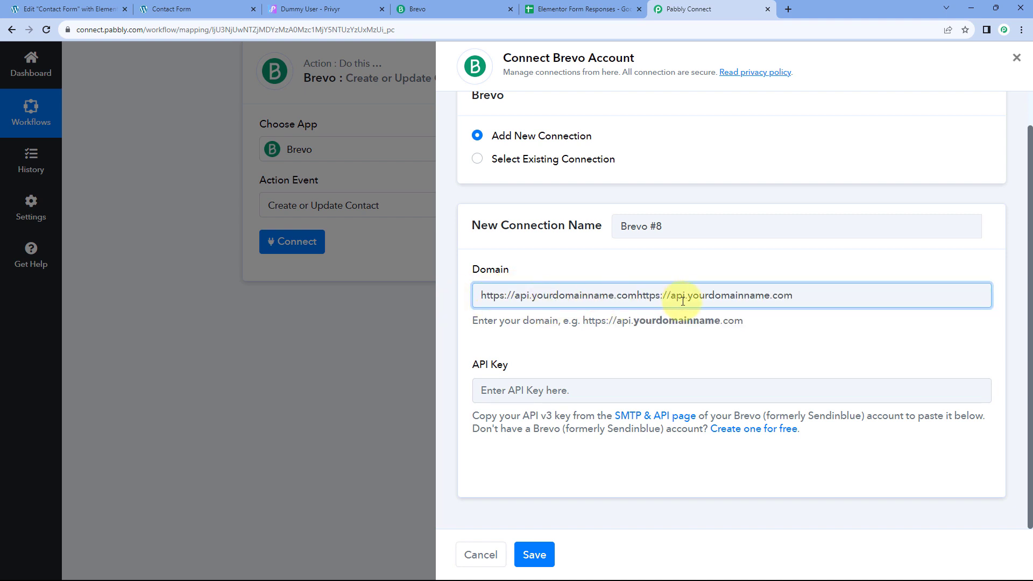
key("ctrl+a")
key("ctrl+v")
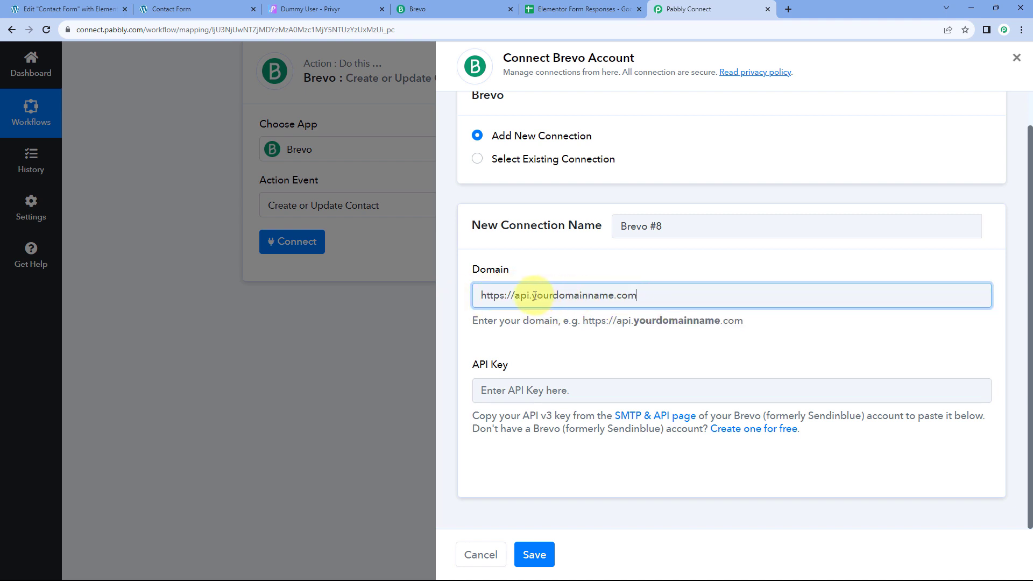
left_click_drag(534, 295, 601, 297)
key("BackSpace")
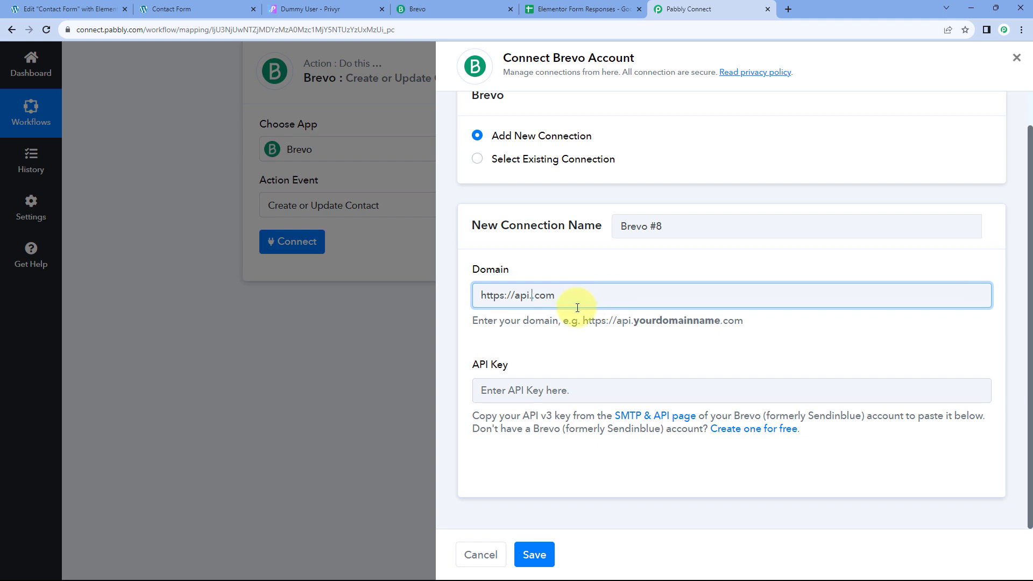
left_click(433, 9)
left_click(99, 31)
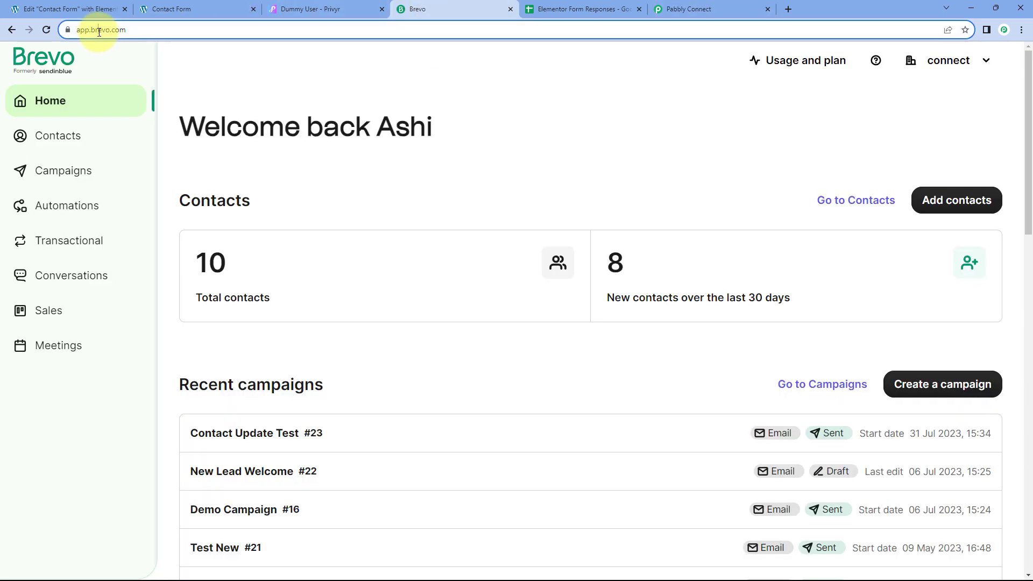
double_click(116, 27)
right_click(127, 36)
left_click(156, 108)
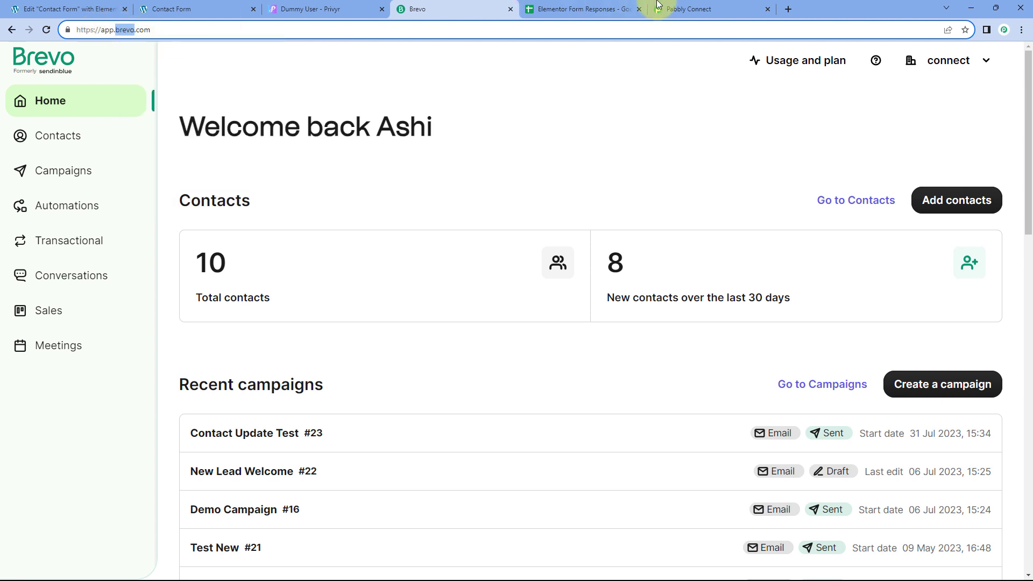
left_click(689, 9)
key("ctrl+v")
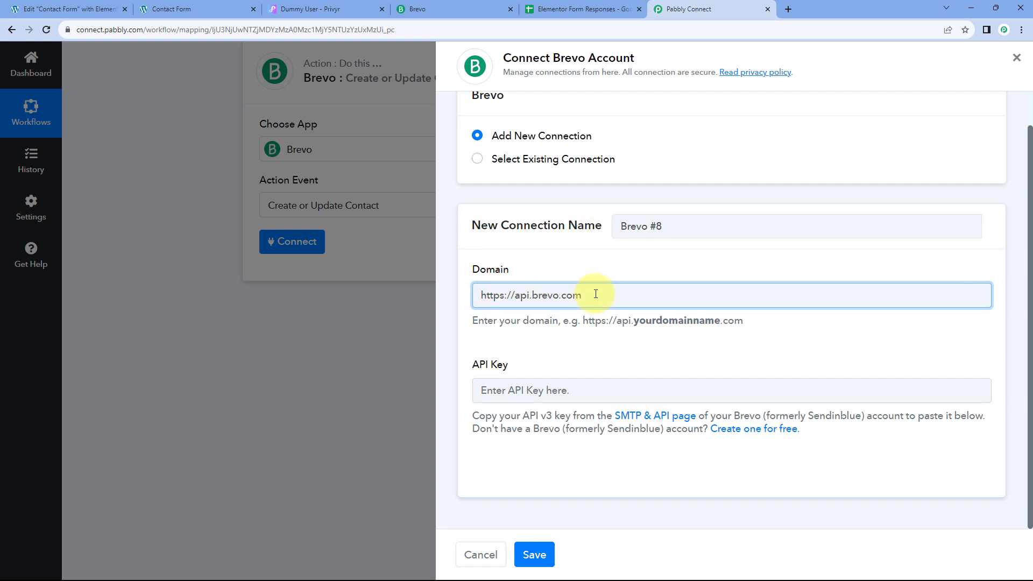
left_click(586, 269)
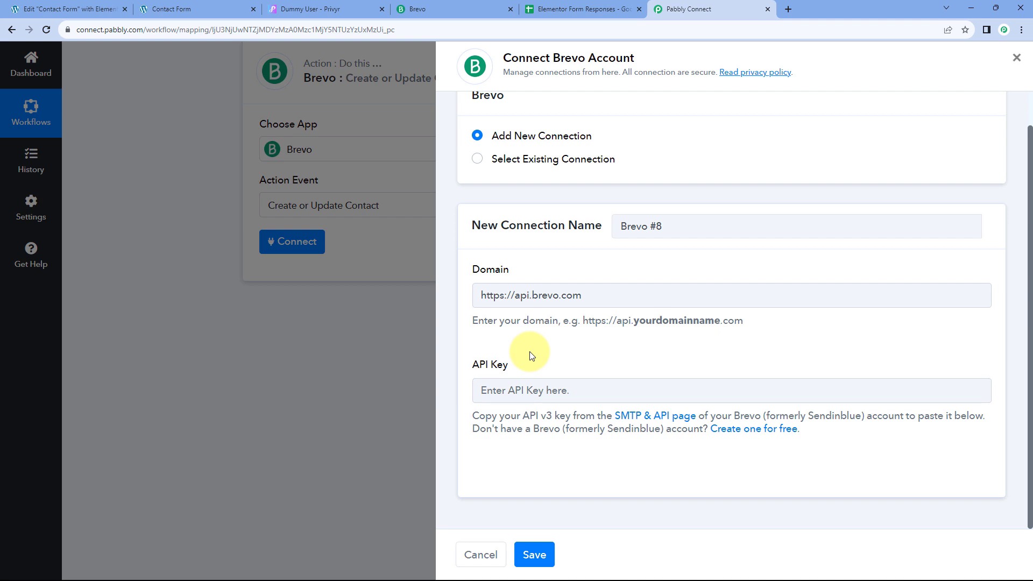
left_click(459, 6)
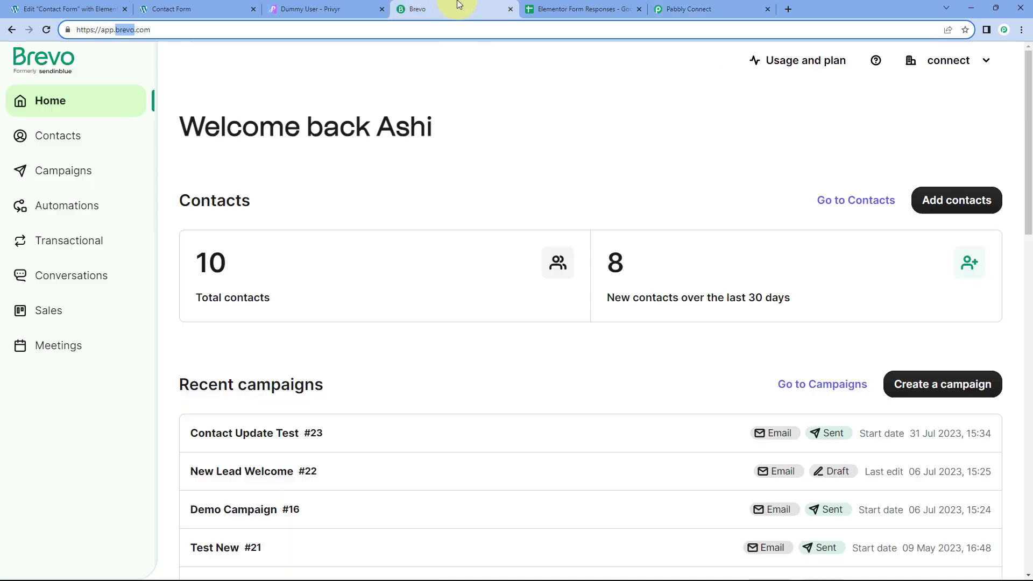
Step: Generate a Brevo API key named 'Pabbly Connect' under SMTP & API and copy it
left_click(956, 66)
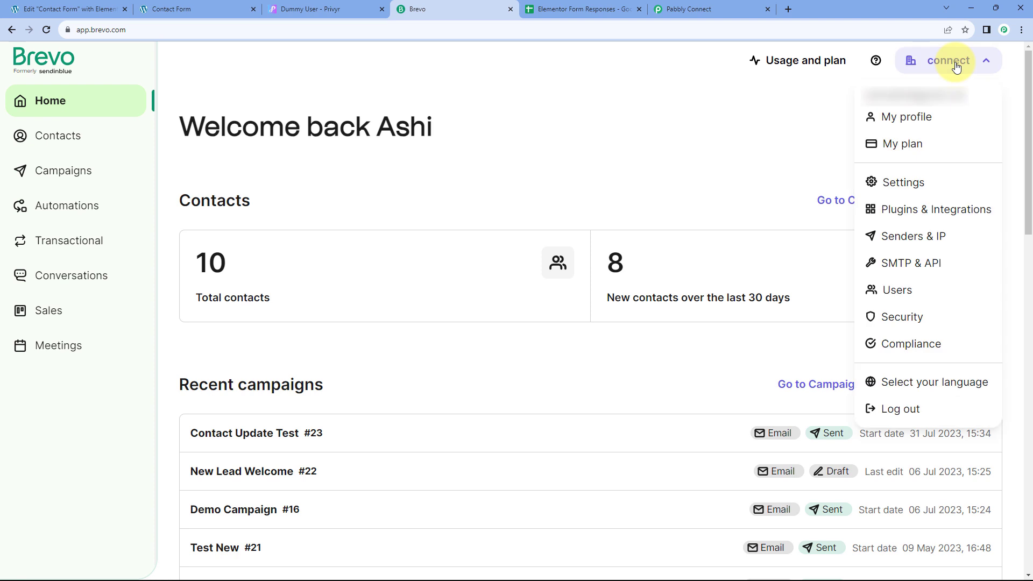
left_click(945, 267)
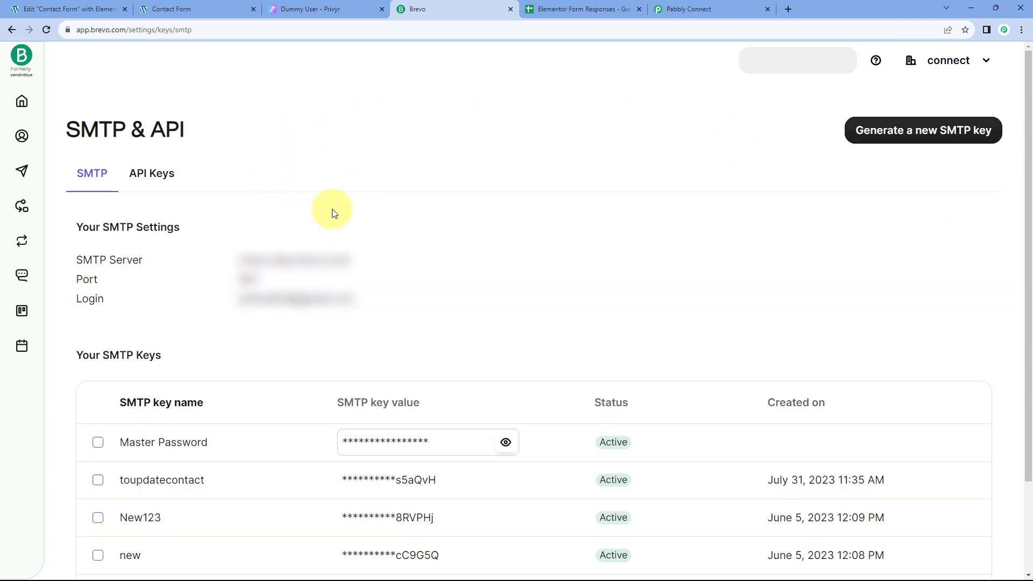
left_click(181, 171)
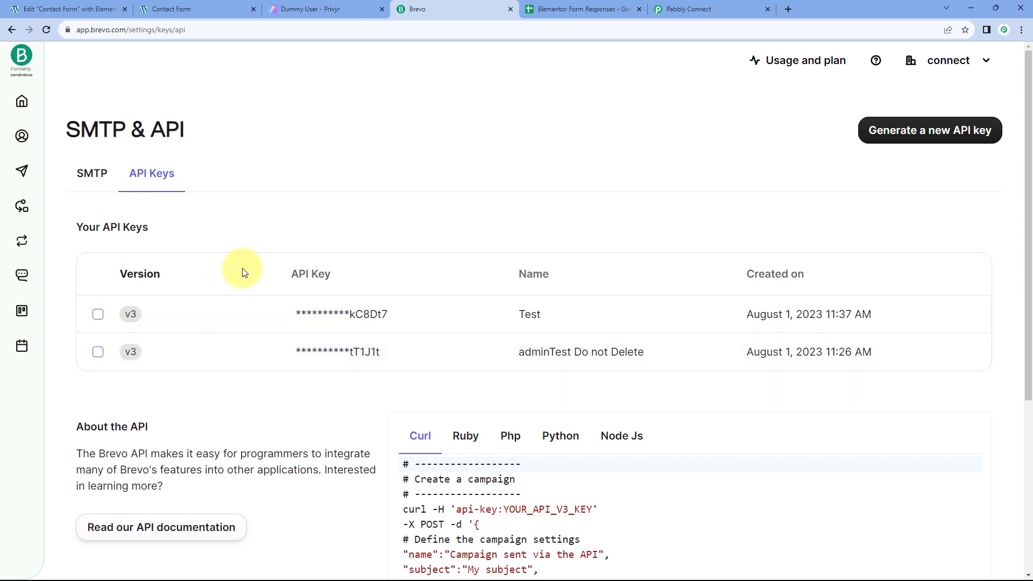
left_click(929, 130)
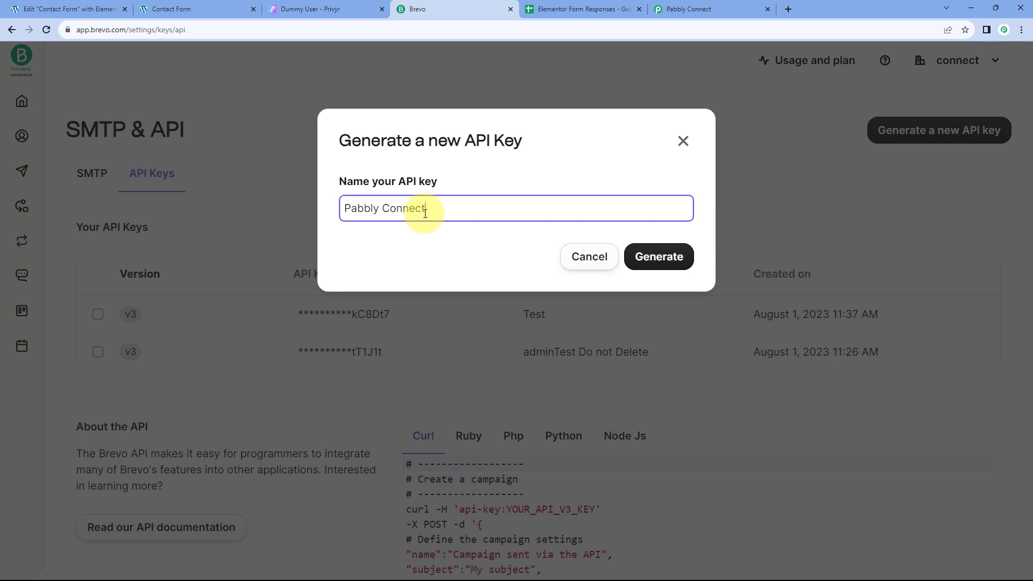
left_click(661, 261)
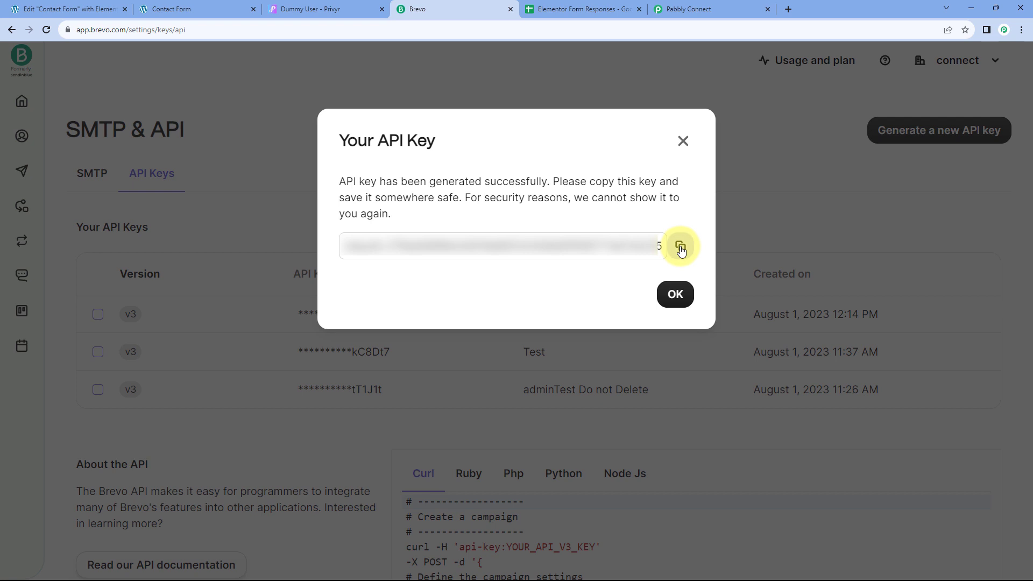
left_click(681, 247)
Step: Paste the new Brevo API key into Pabbly's connection form and save the connection
left_click(696, 9)
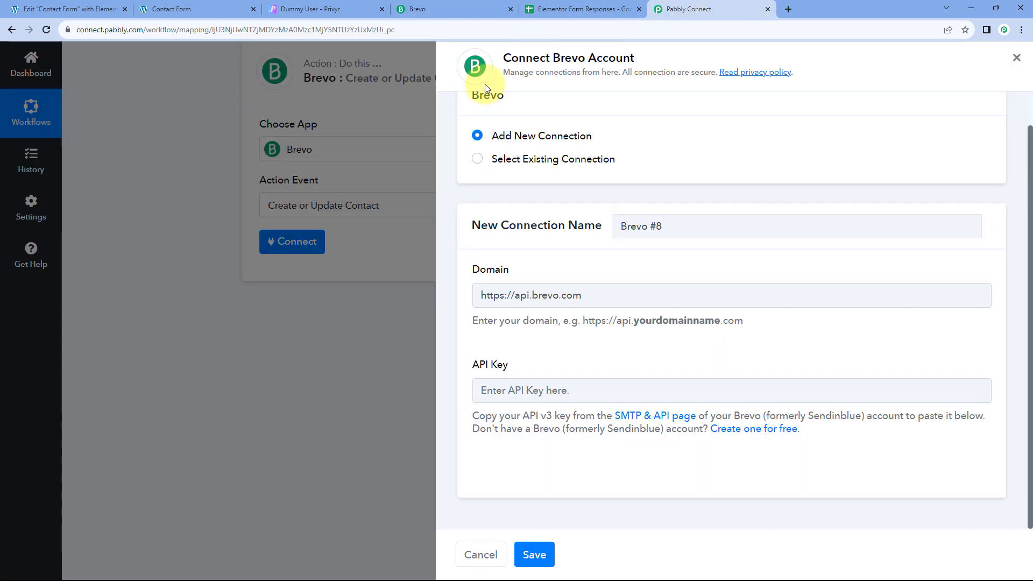
left_click(491, 390)
right_click(515, 390)
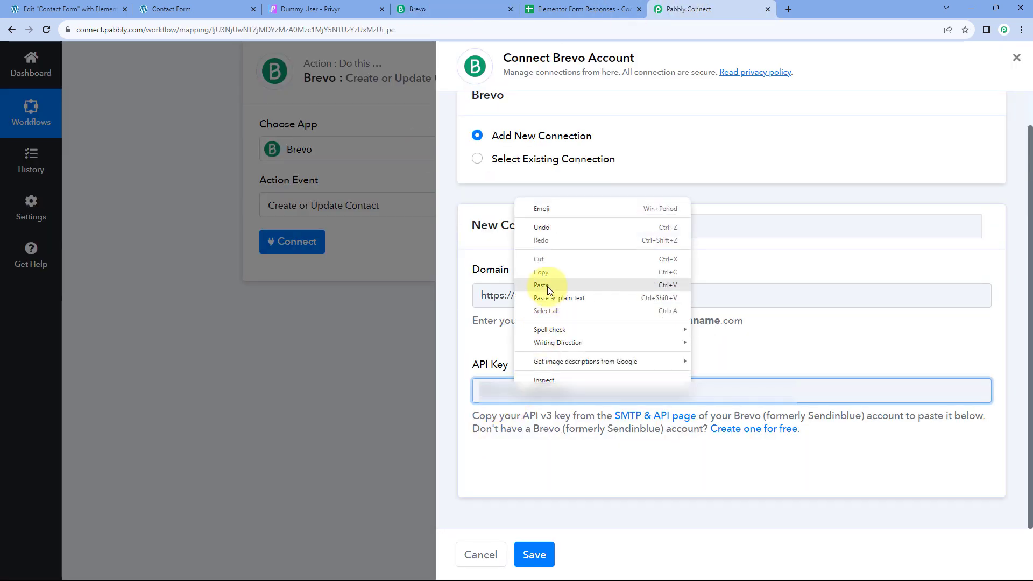
left_click(547, 286)
left_click(539, 553)
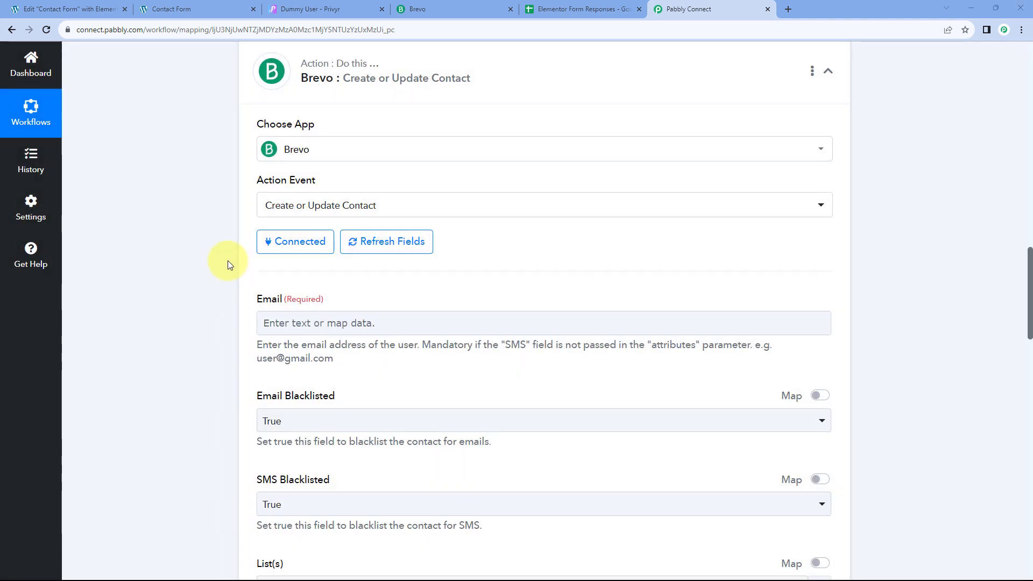
Step: Review the Brevo Create or Update Contact fields and the sample submission data
scroll(220, 267, "down", 1)
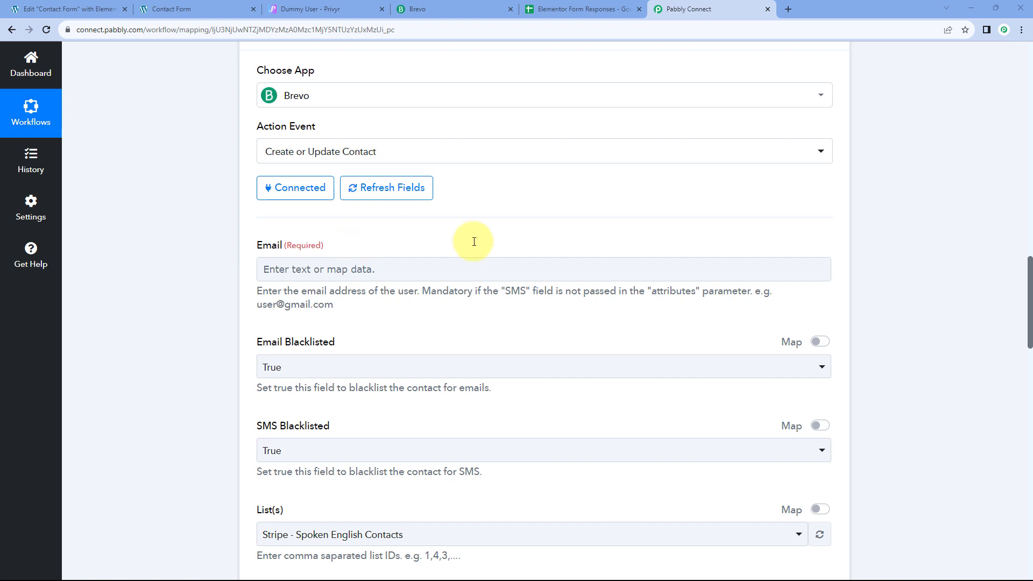
scroll(602, 228, "up", 10)
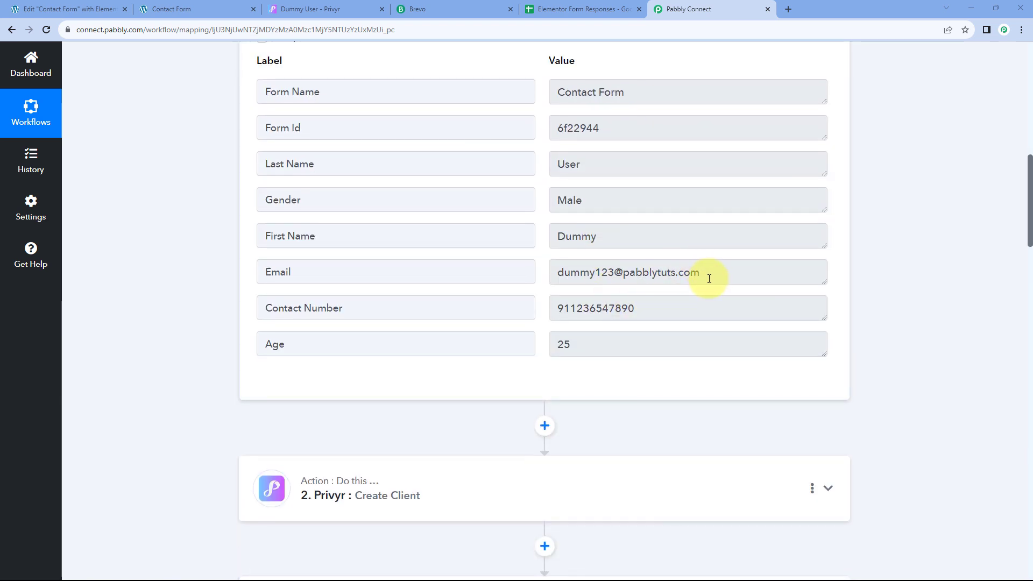
left_click_drag(709, 273, 561, 272)
left_click(542, 270)
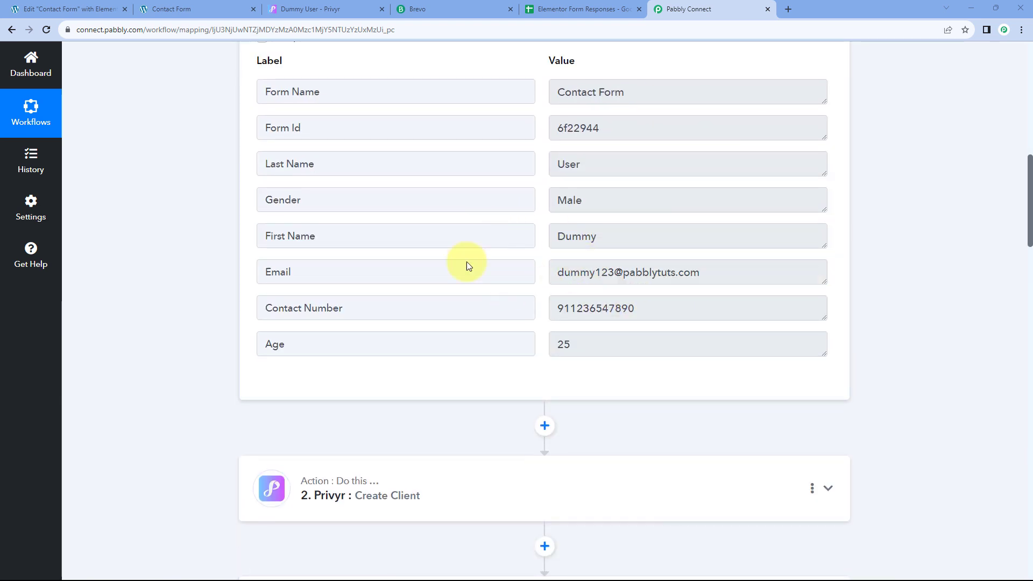
scroll(213, 309, "down", 10)
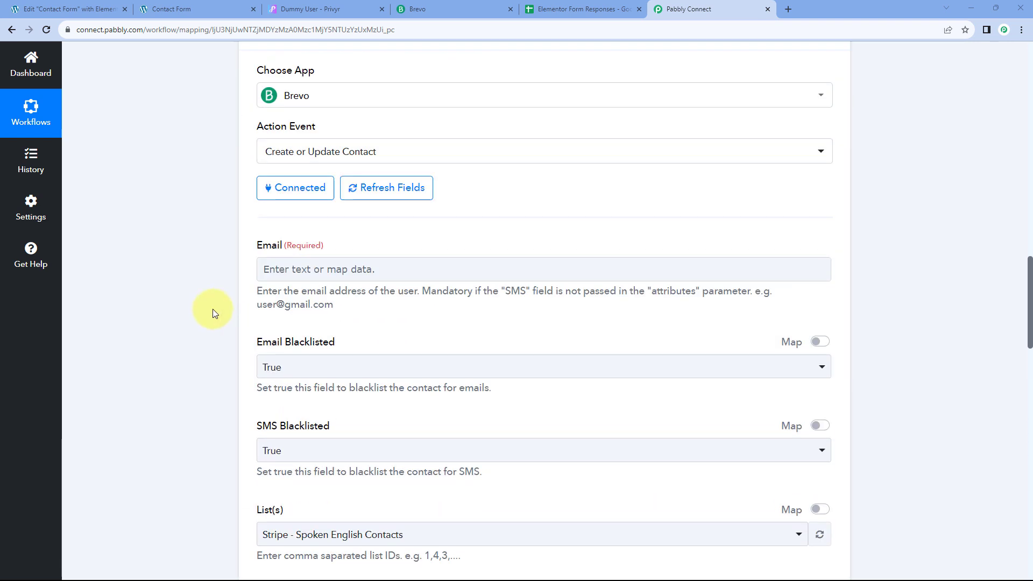
Step: Map the Email from '1. Elementor: New Form Submission' into Brevo's required Email field
left_click(284, 268)
scroll(225, 270, "down", 1)
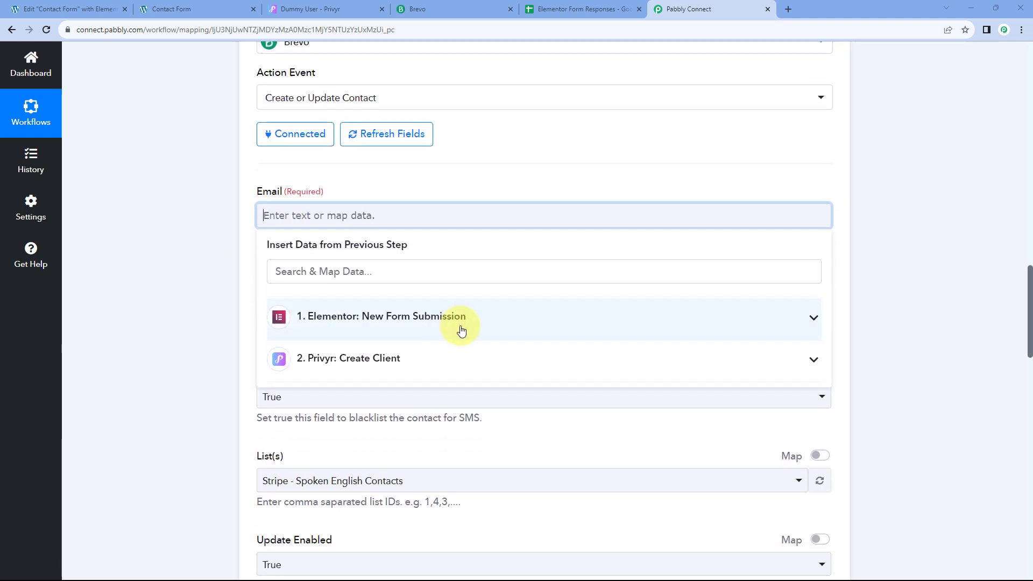
left_click(467, 322)
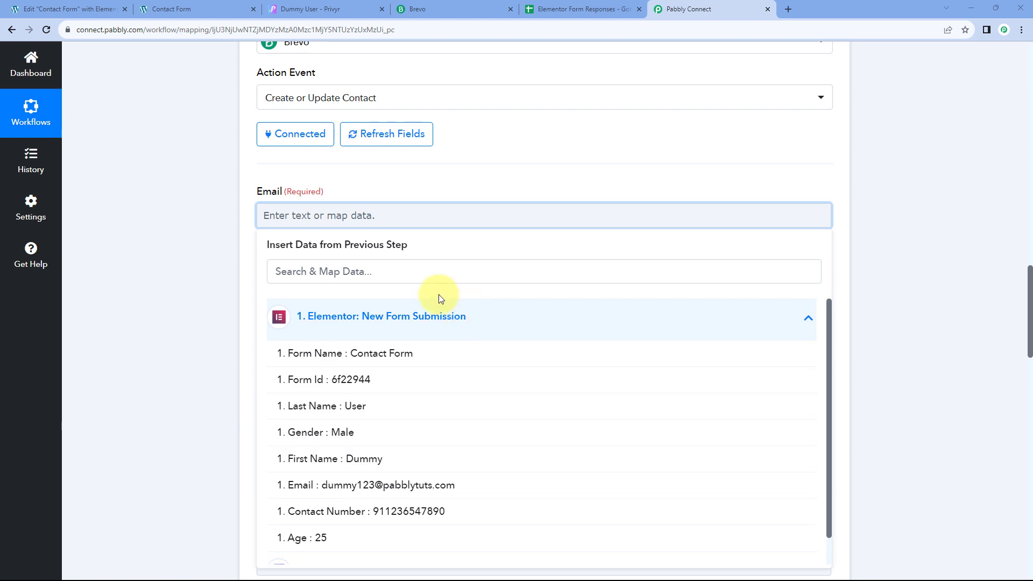
left_click(350, 493)
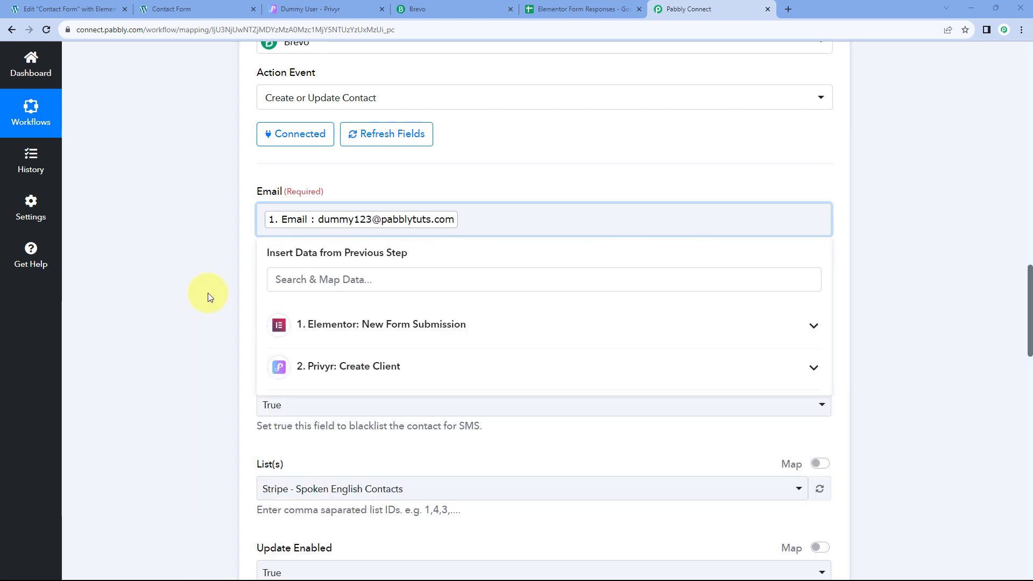
left_click(207, 293)
scroll(207, 293, "down", 1)
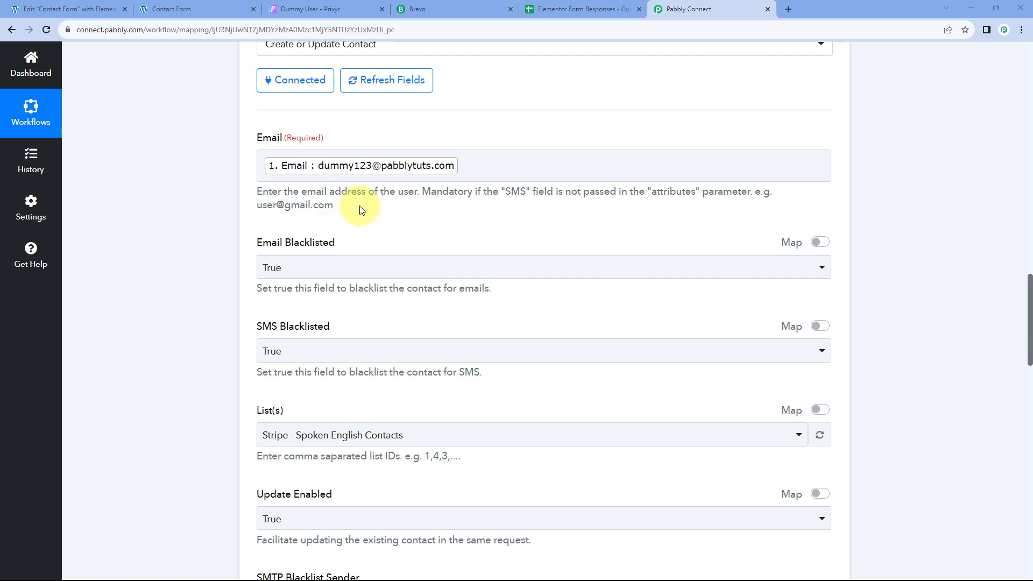
scroll(226, 357, "down", 4)
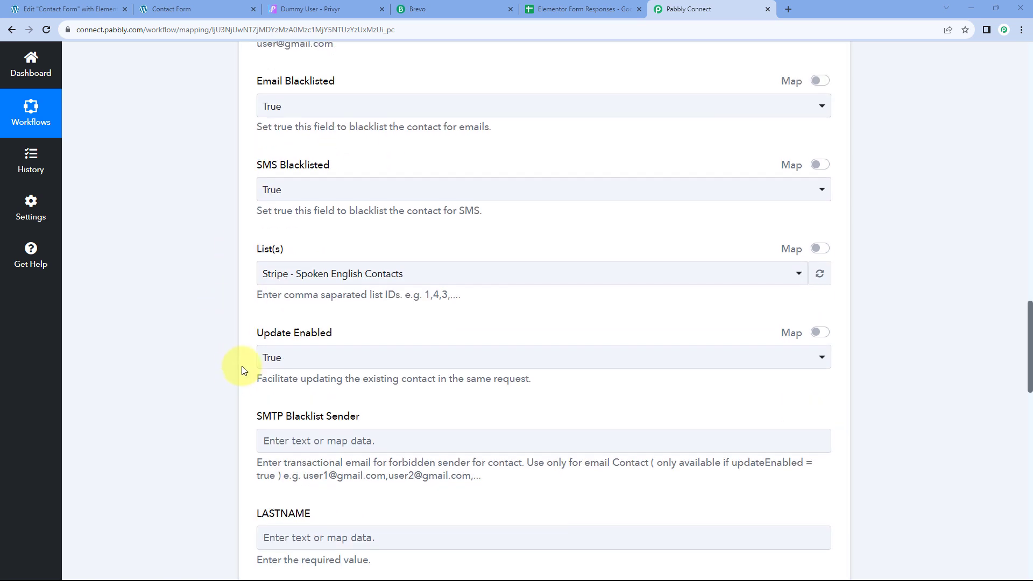
scroll(206, 353, "down", 4)
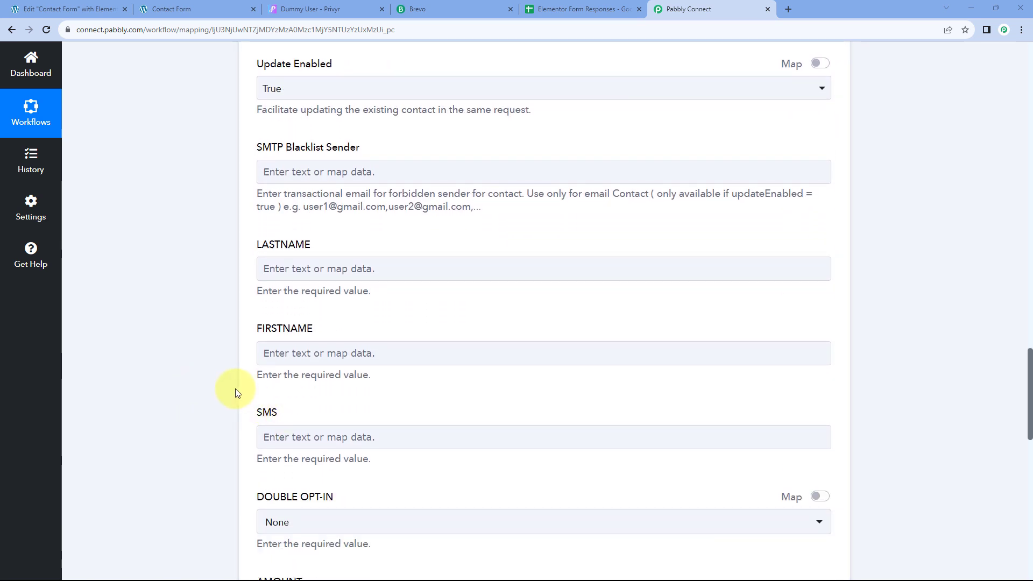
scroll(207, 383, "up", 7)
scroll(208, 383, "up", 1)
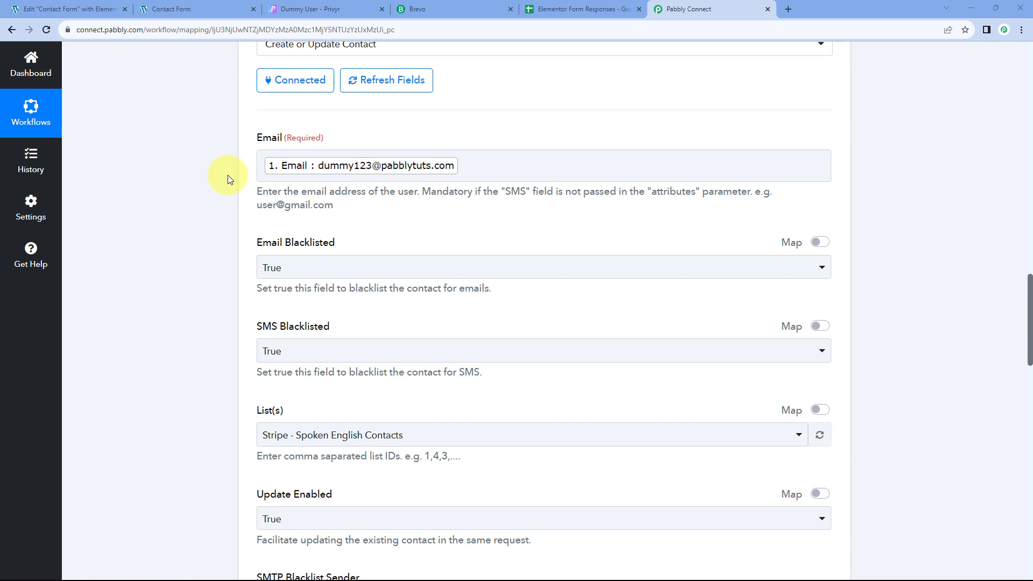
scroll(227, 175, "down", 1)
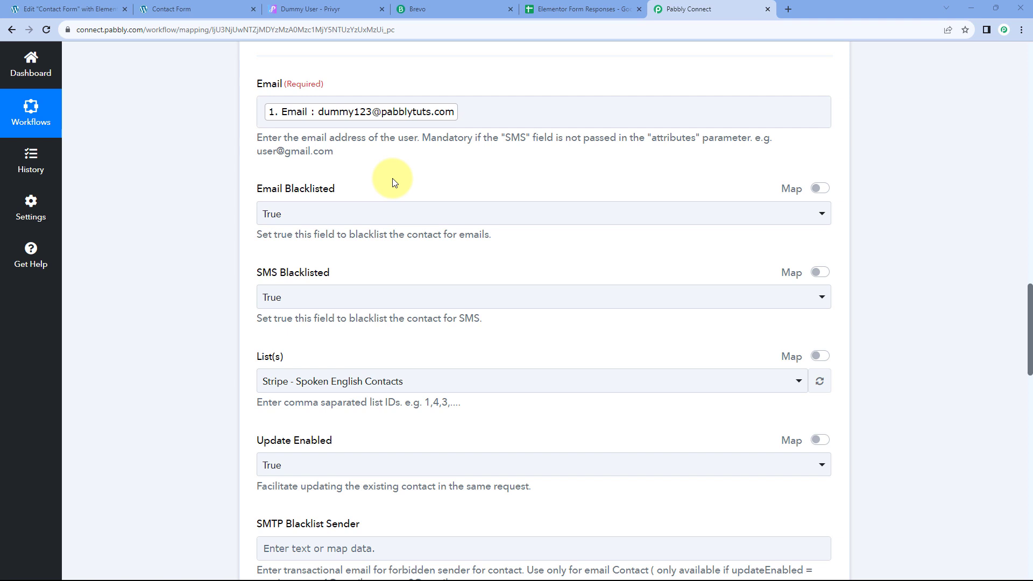
Step: Set both Email Blacklisted and SMS Blacklisted to False
left_click(278, 214)
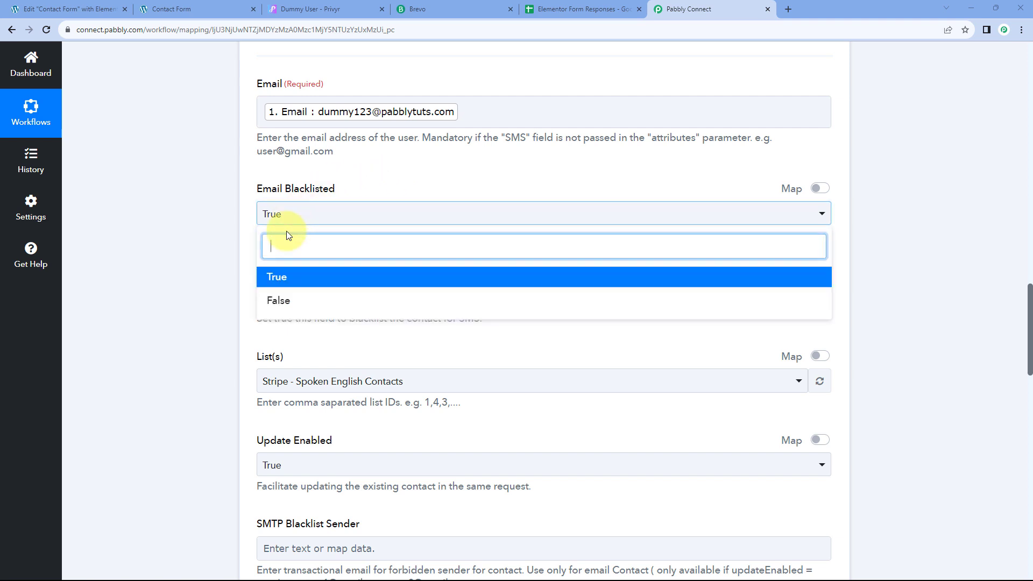
left_click(290, 302)
scroll(284, 232, "down", 2)
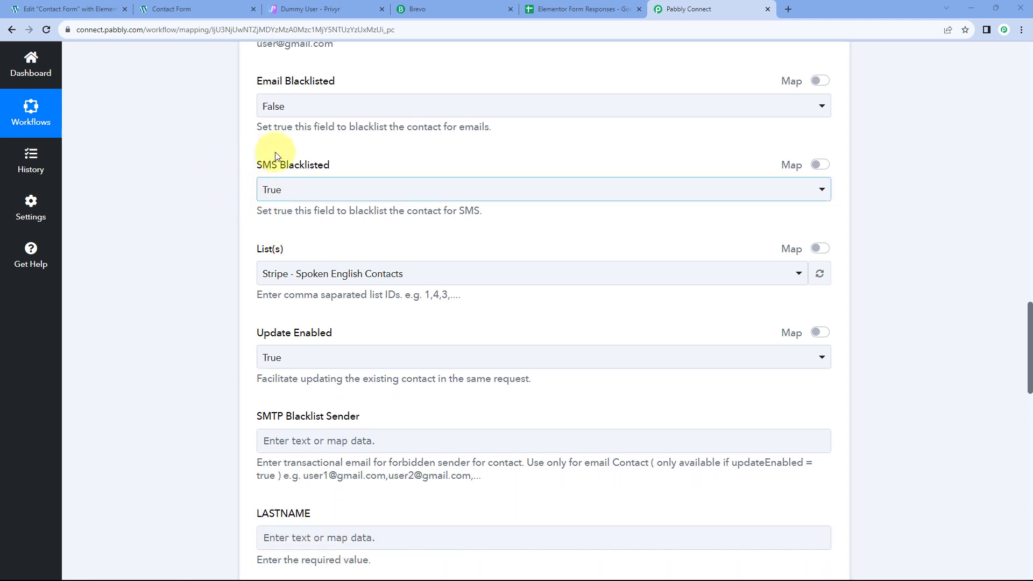
left_click(336, 194)
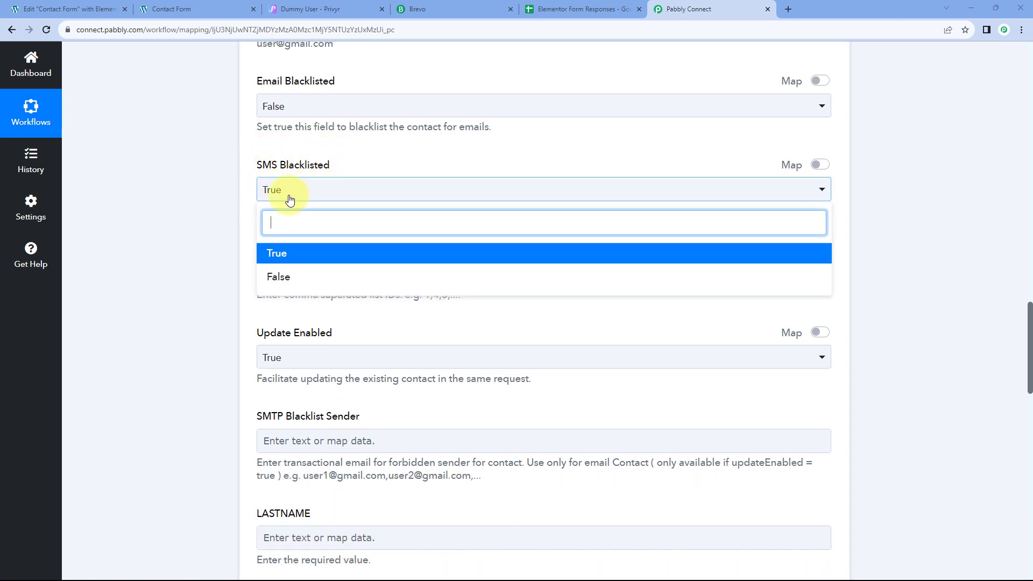
left_click(290, 279)
left_click(265, 227)
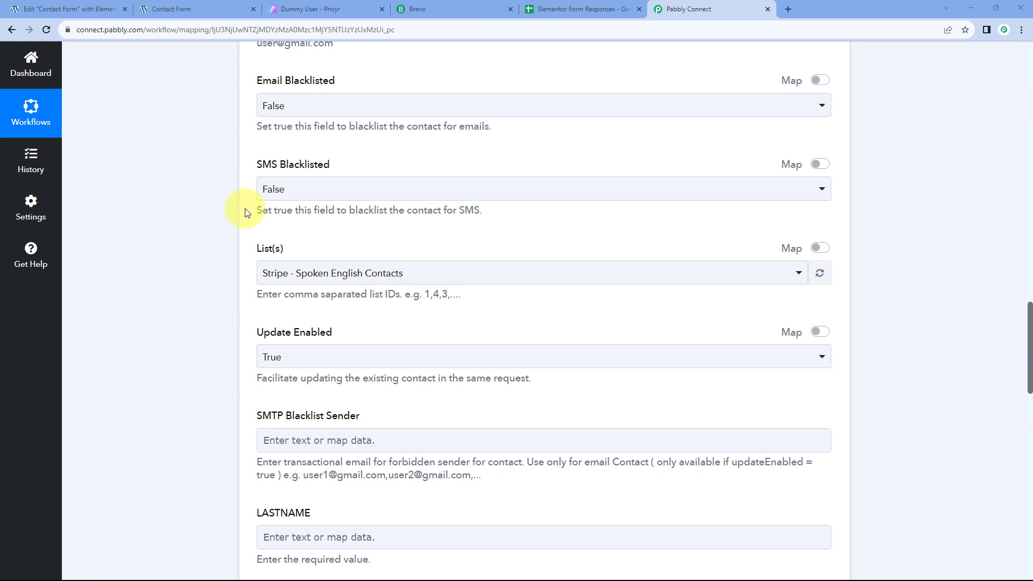
Step: Browse the available Brevo contact lists in List(s), then go back to Brevo
scroll(244, 212, "down", 1)
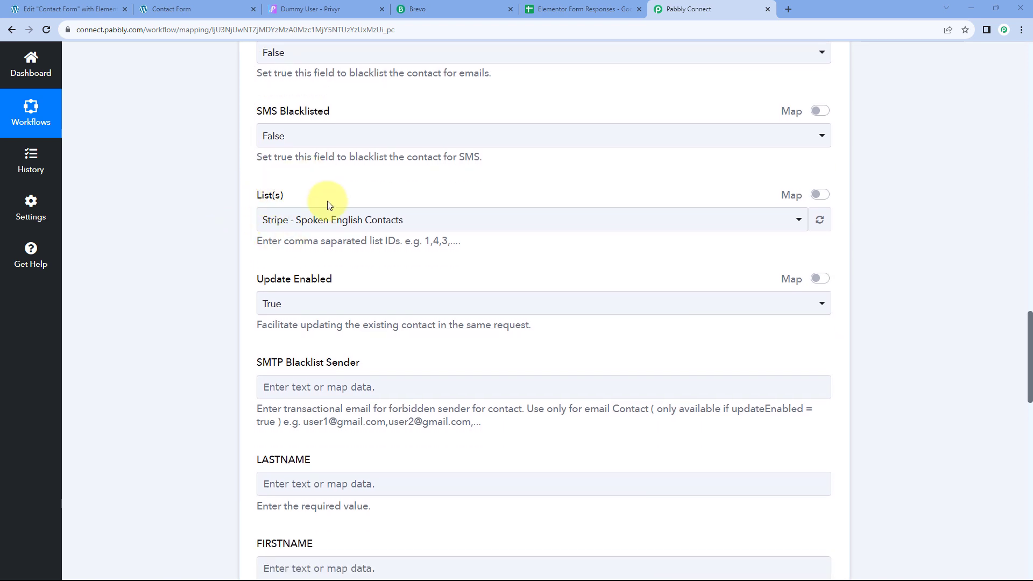
left_click(418, 220)
scroll(222, 219, "down", 2)
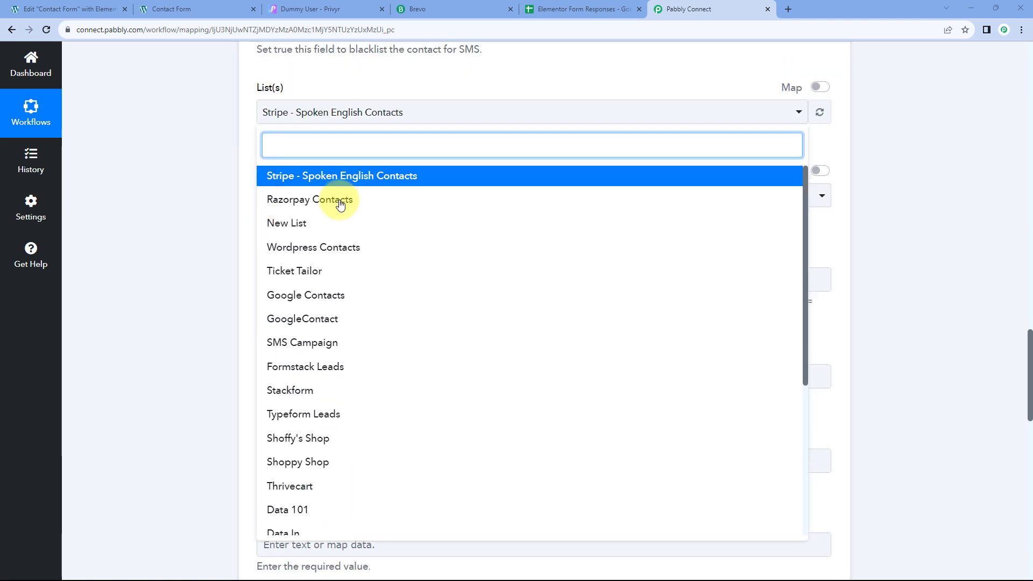
scroll(350, 203, "down", 4)
scroll(353, 207, "down", 1)
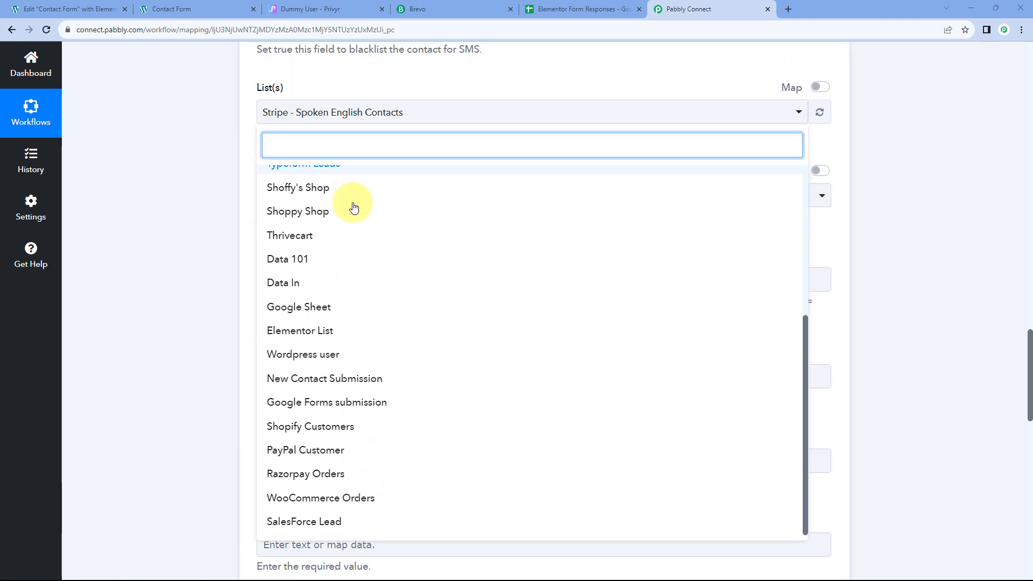
scroll(353, 212, "up", 4)
scroll(353, 214, "up", 2)
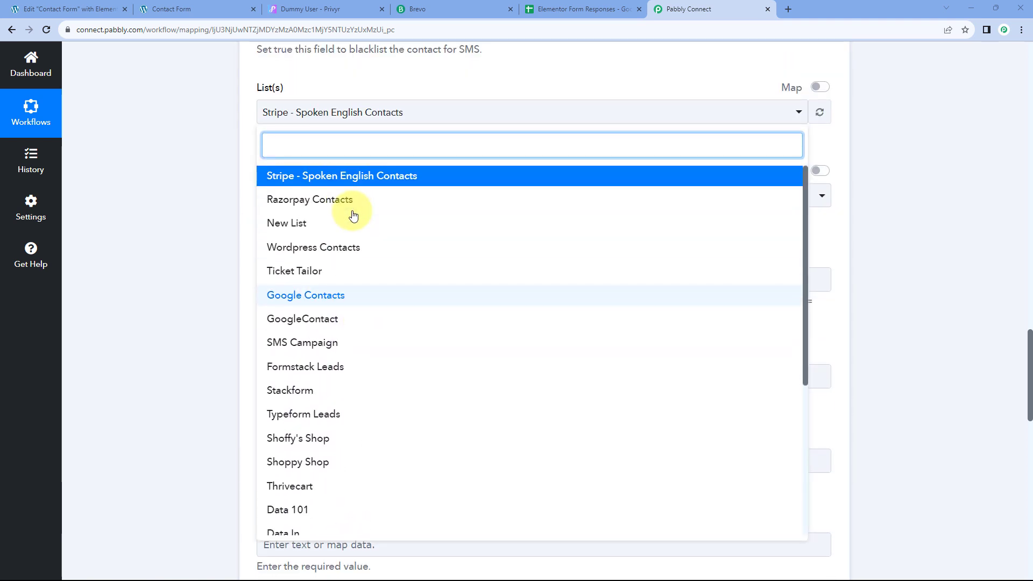
scroll(353, 215, "down", 5)
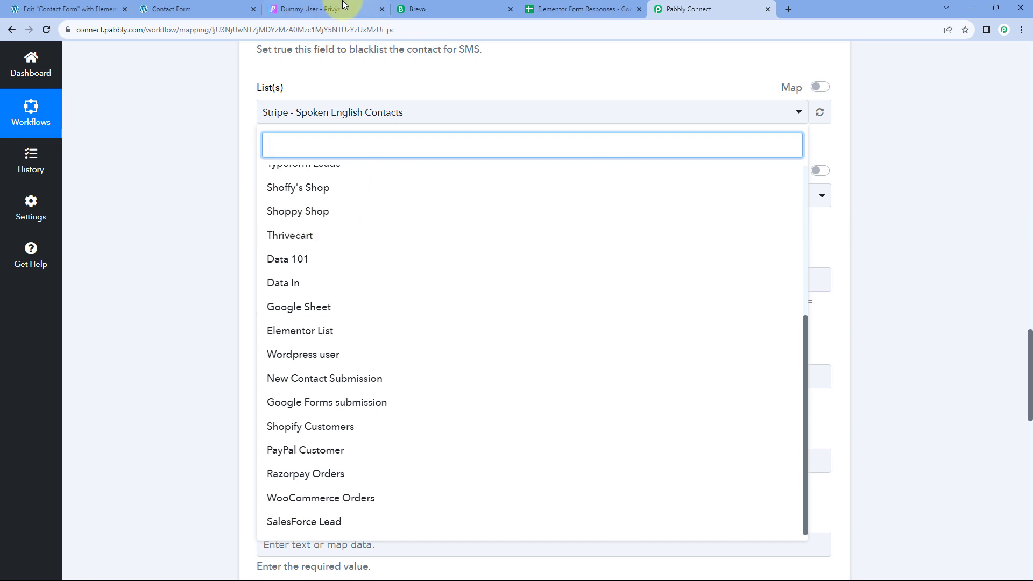
left_click(438, 2)
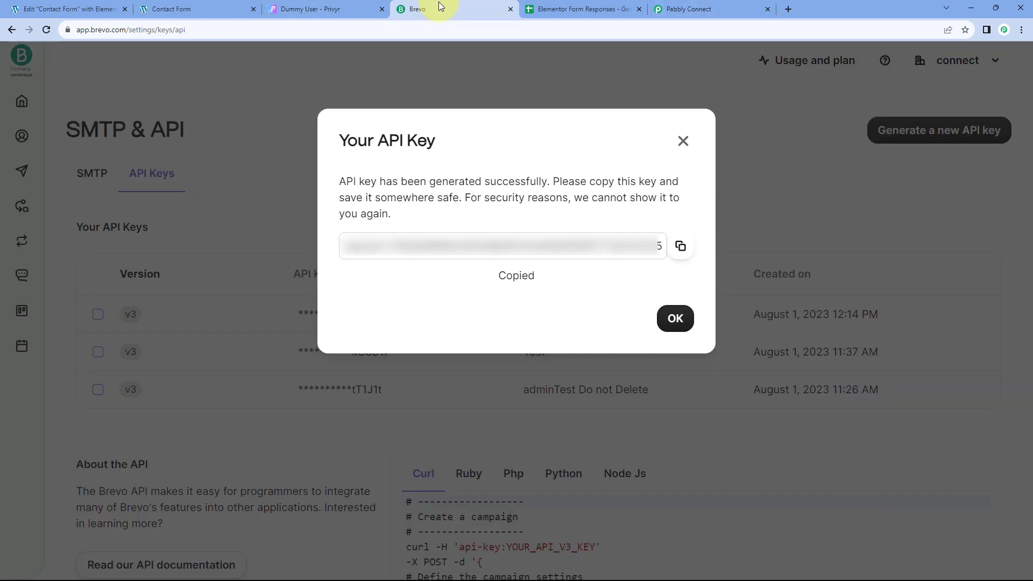
Step: Confirm Brevo's Elementor List is empty, then pick Elementor List in Pabbly's List(s) field
left_click(681, 141)
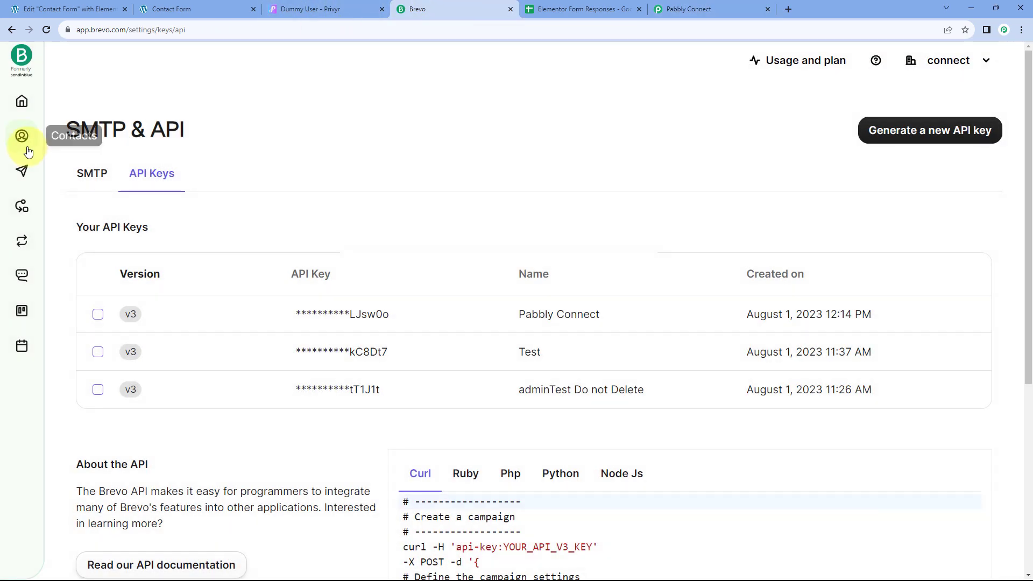
left_click(25, 138)
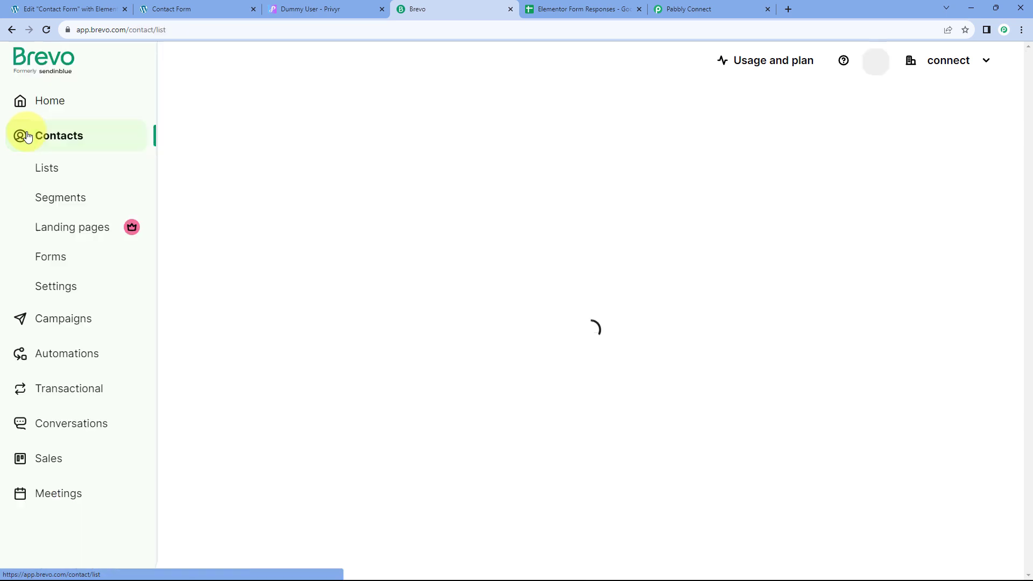
left_click(42, 166)
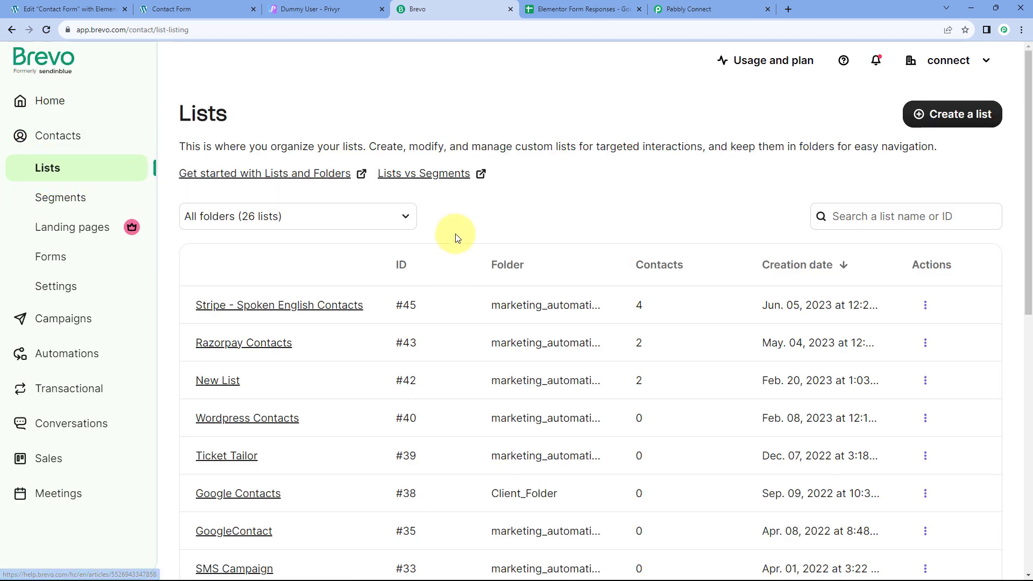
scroll(455, 237, "down", 6)
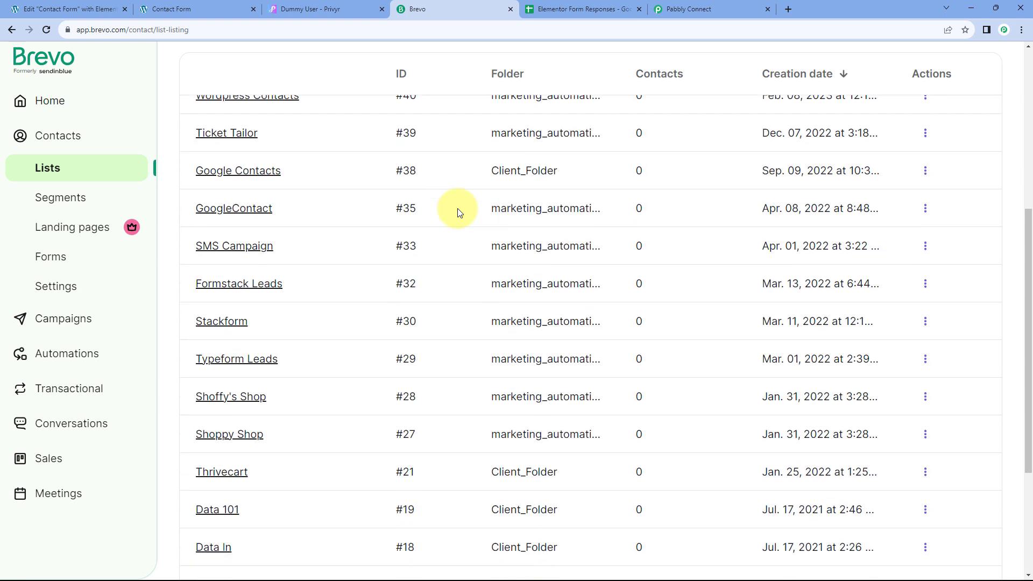
scroll(457, 208, "down", 4)
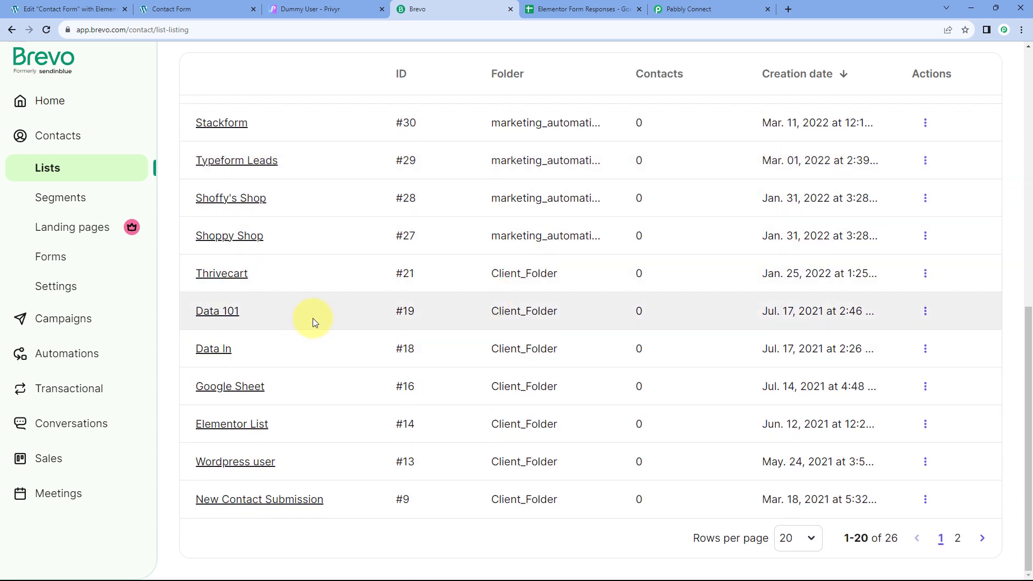
left_click(240, 425)
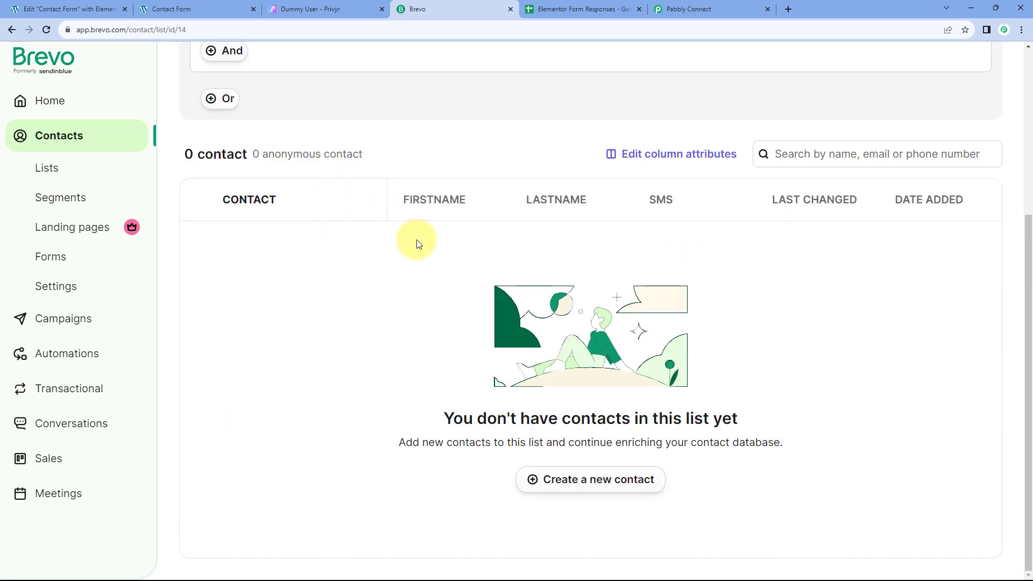
left_click(689, 9)
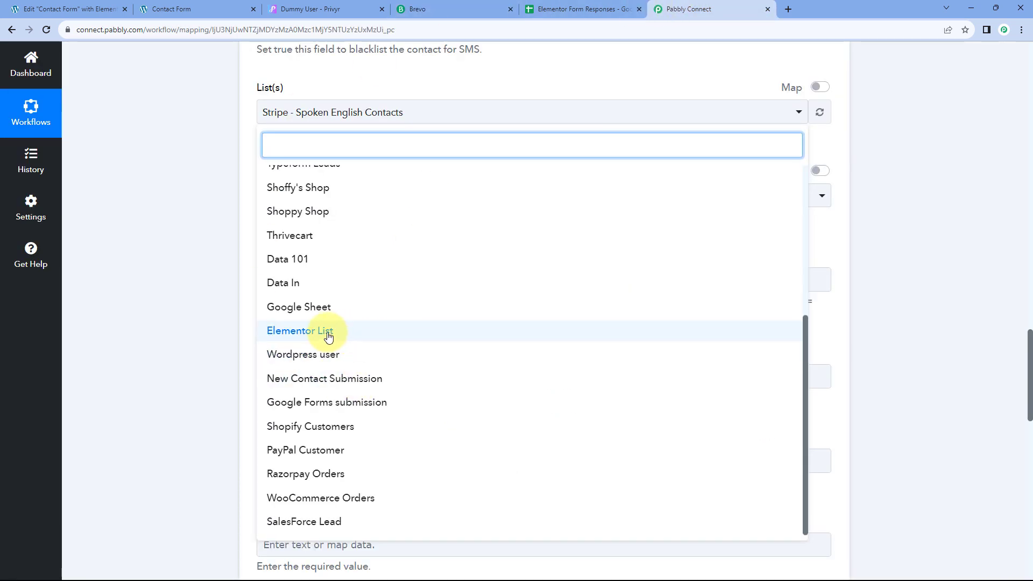
left_click(302, 331)
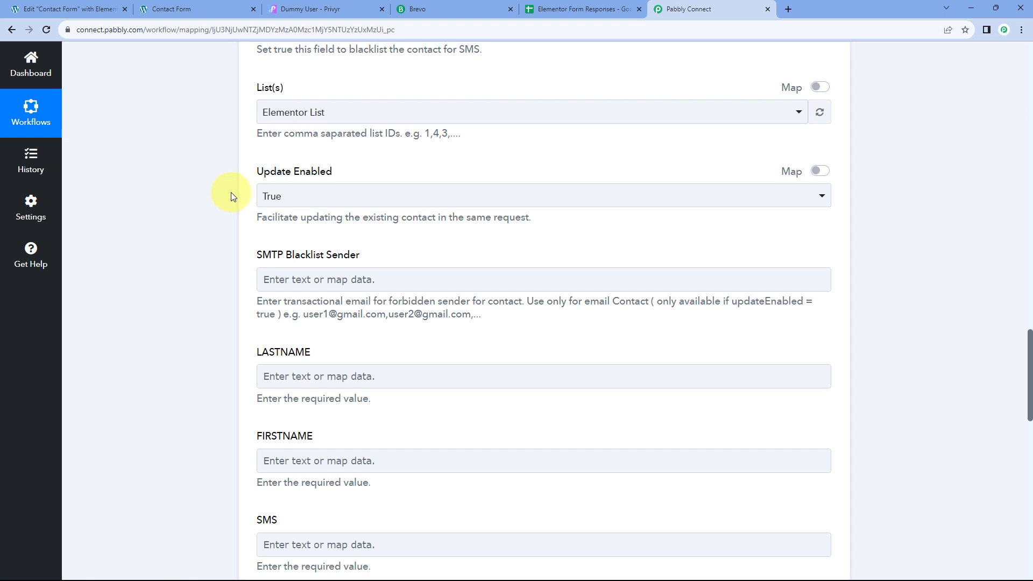
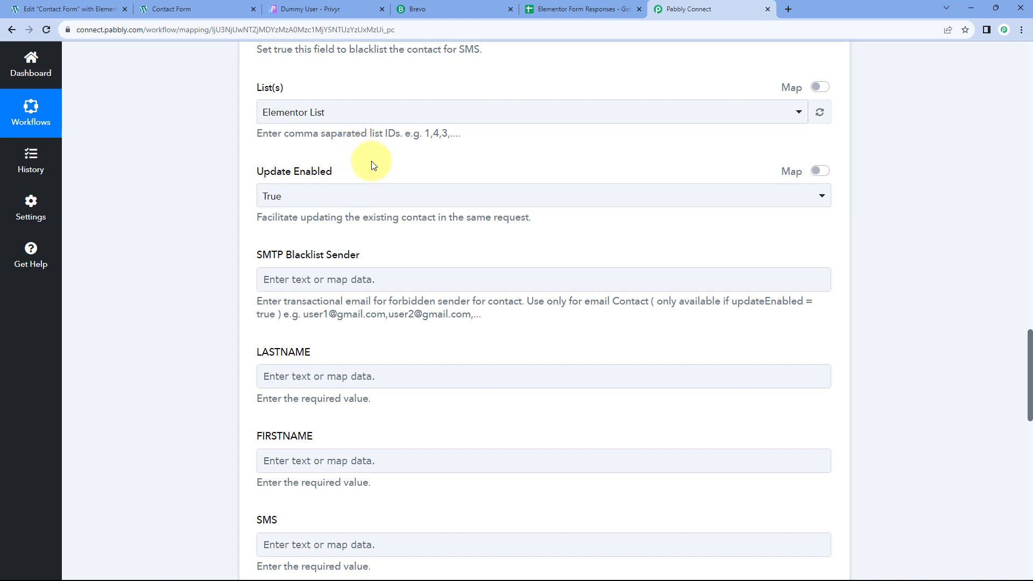
Step: Keep Update Enabled at True and map the form's Last Name into LASTNAME
left_click(337, 198)
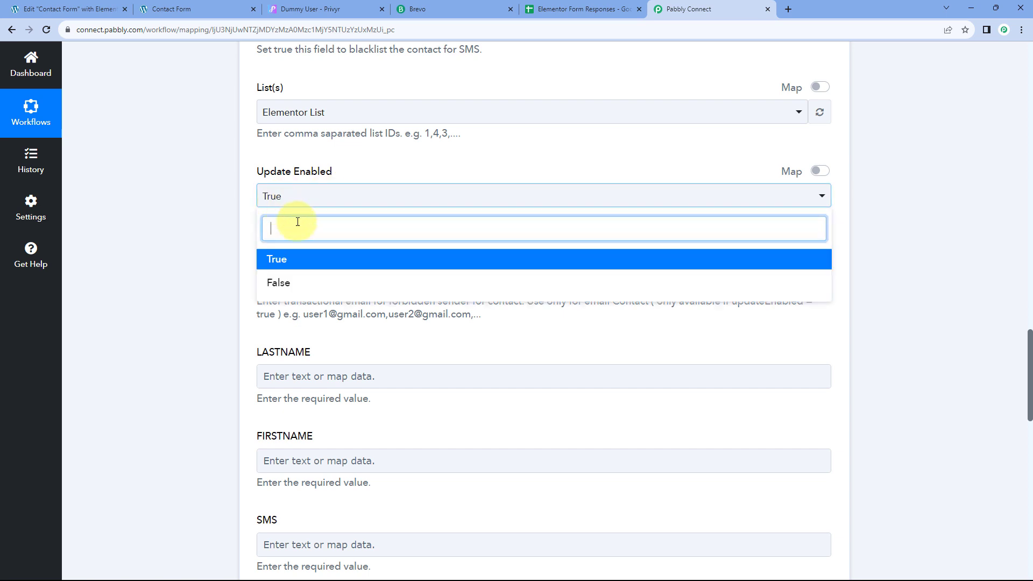
left_click(281, 258)
scroll(254, 213, "down", 2)
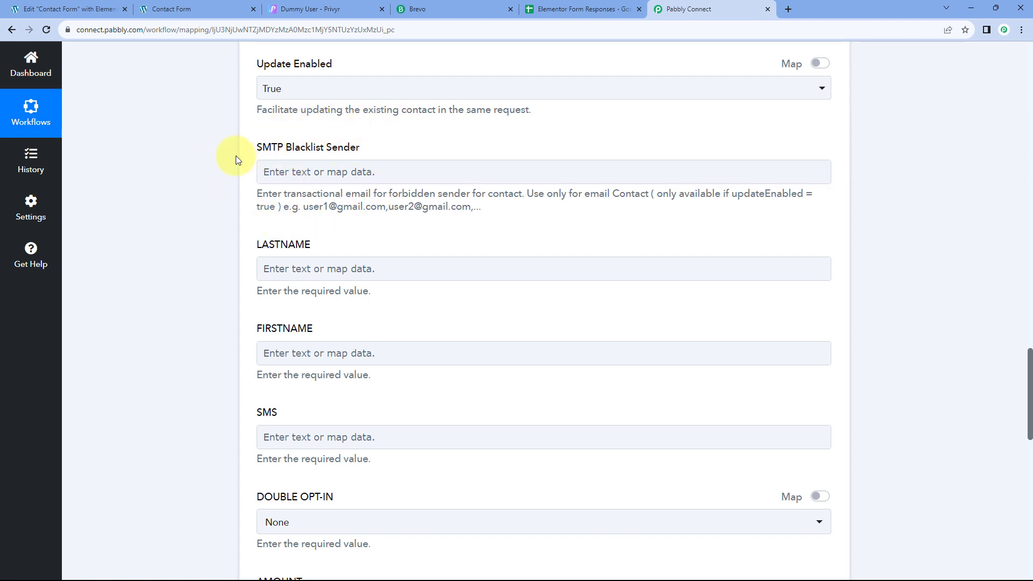
scroll(235, 157, "down", 2)
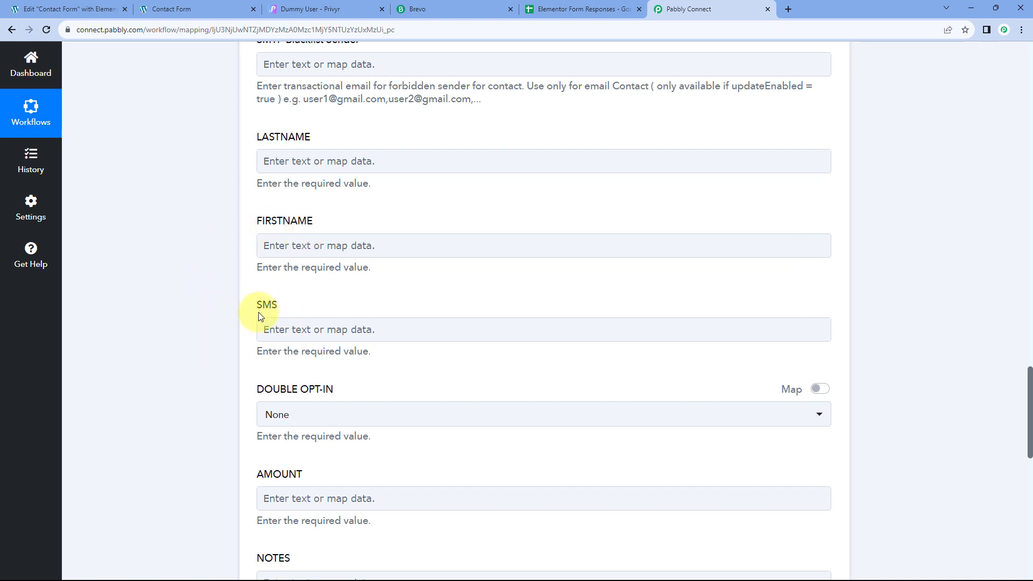
scroll(253, 322, "down", 1)
scroll(254, 318, "up", 2)
left_click(320, 214)
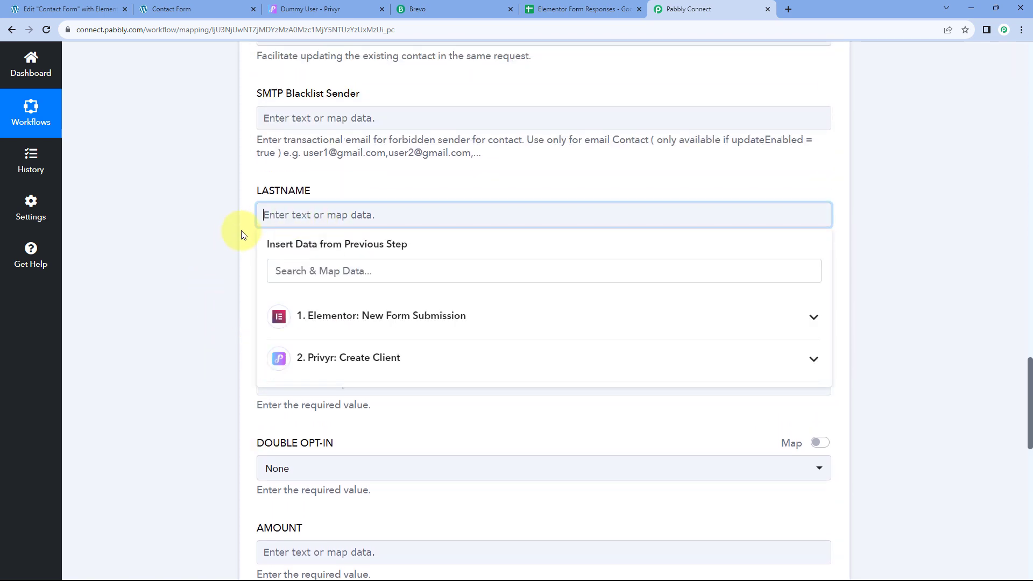
scroll(280, 231, "down", 2)
left_click(326, 217)
left_click(356, 297)
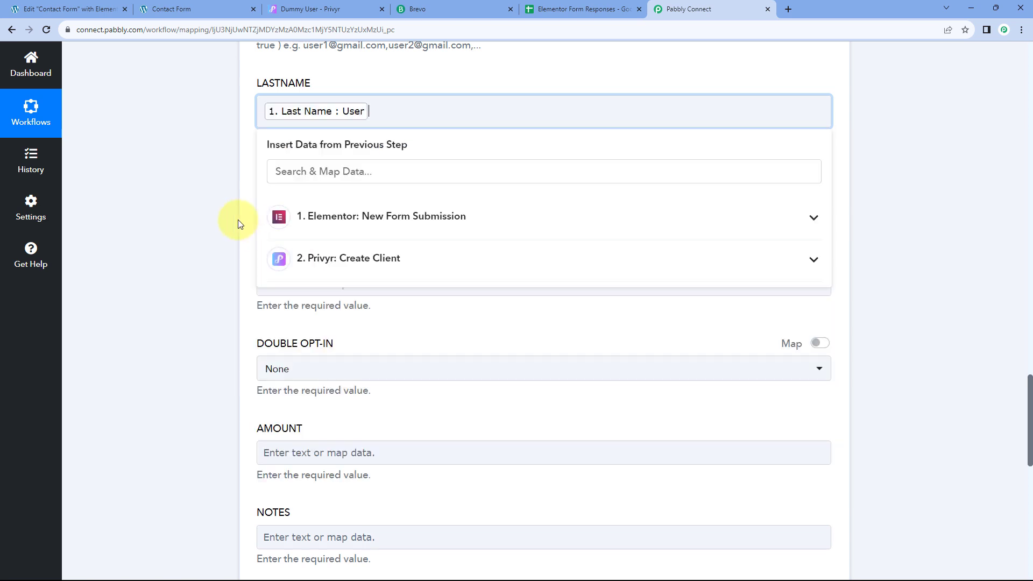
left_click(224, 201)
Step: Map the form's First Name into FIRSTNAME
left_click(305, 193)
scroll(224, 204, "down", 2)
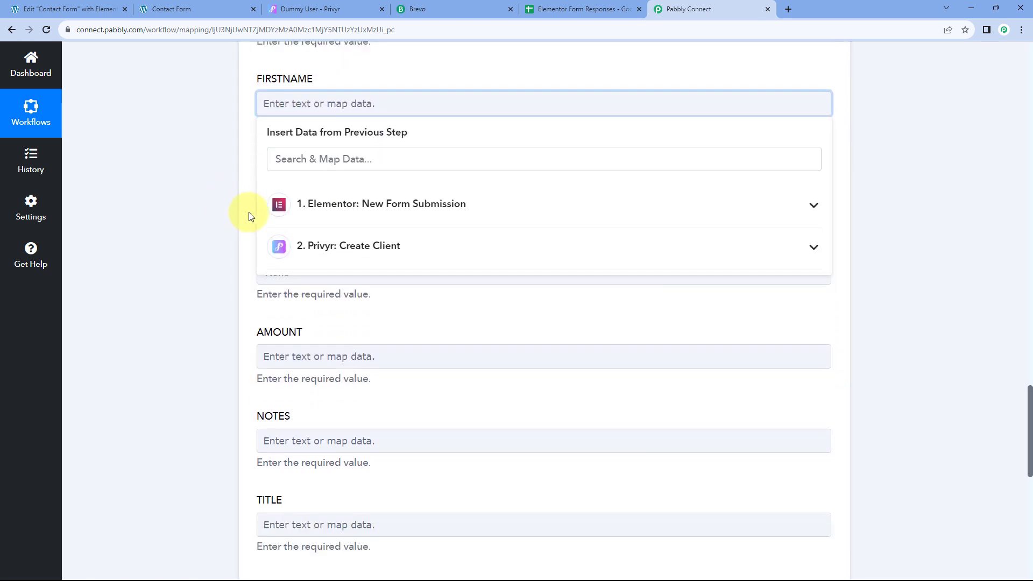
scroll(248, 215, "down", 1)
left_click(344, 193)
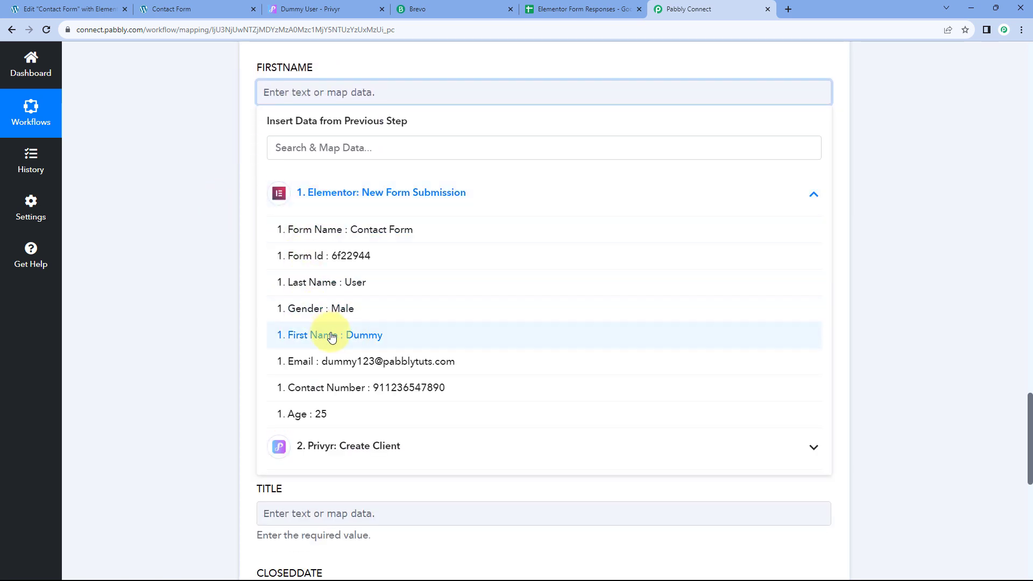
left_click(332, 336)
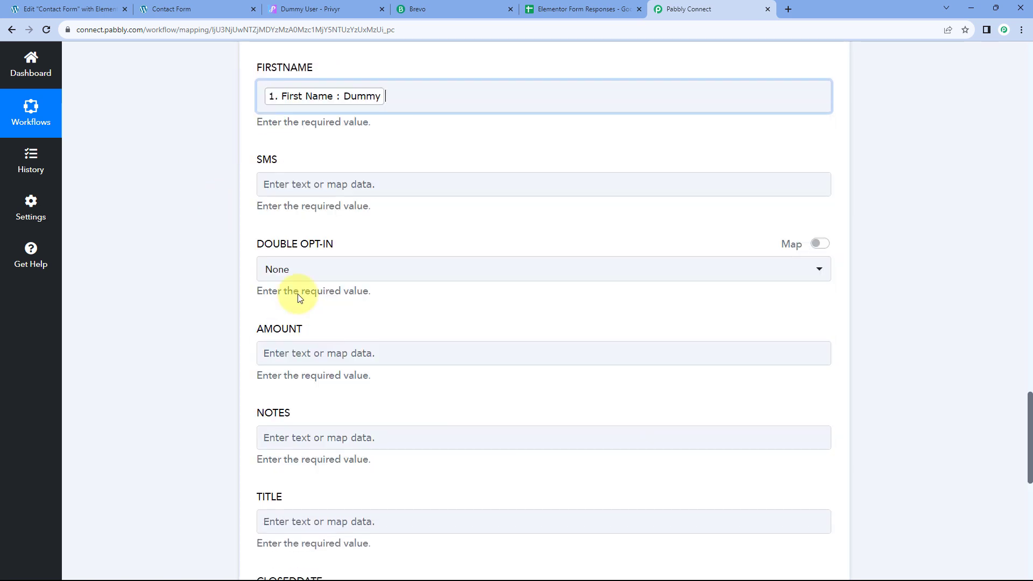
Step: Fill SMS with the form's Contact Number prefixed by +
left_click(304, 184)
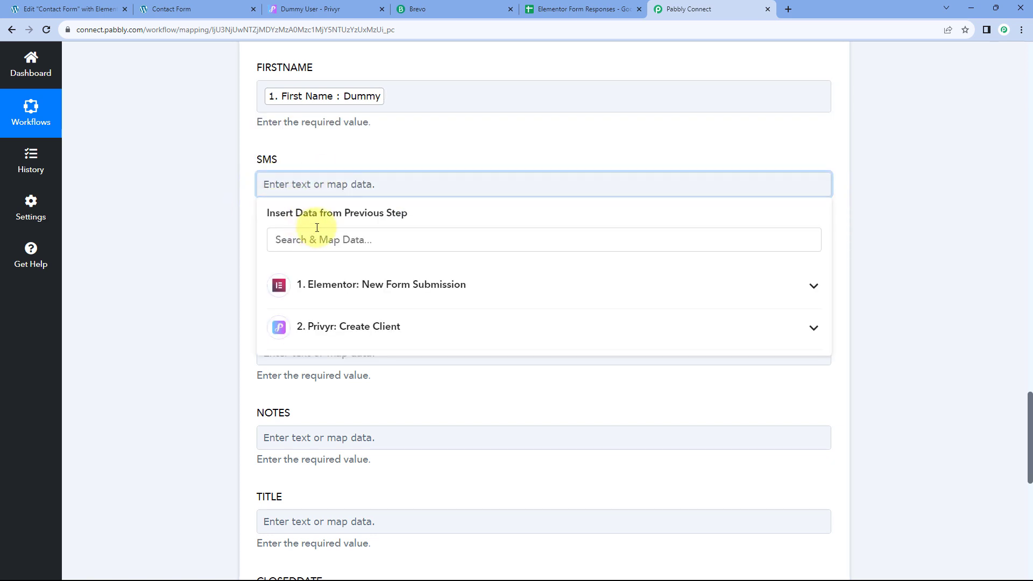
left_click(343, 288)
left_click(392, 479)
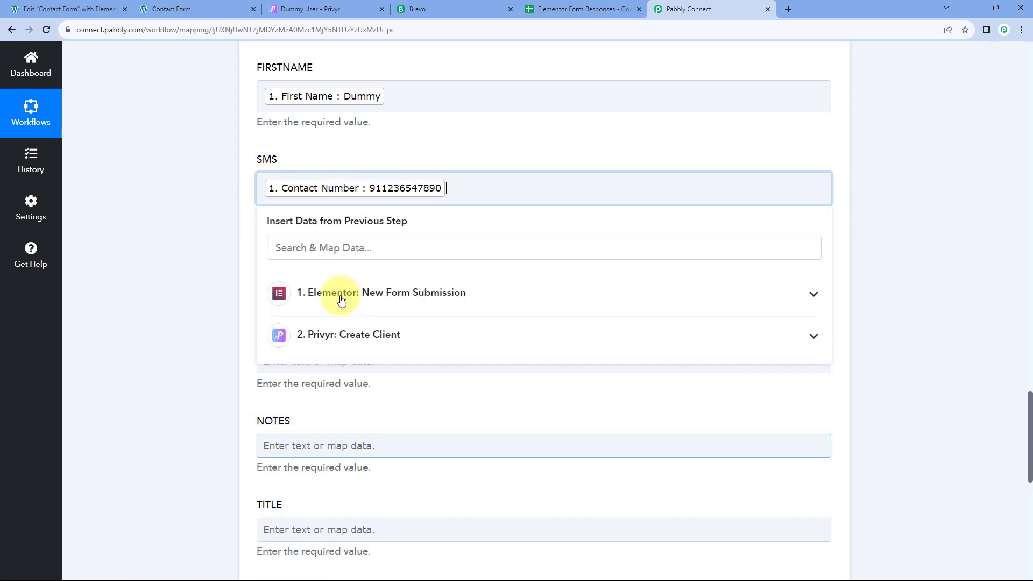
type("+")
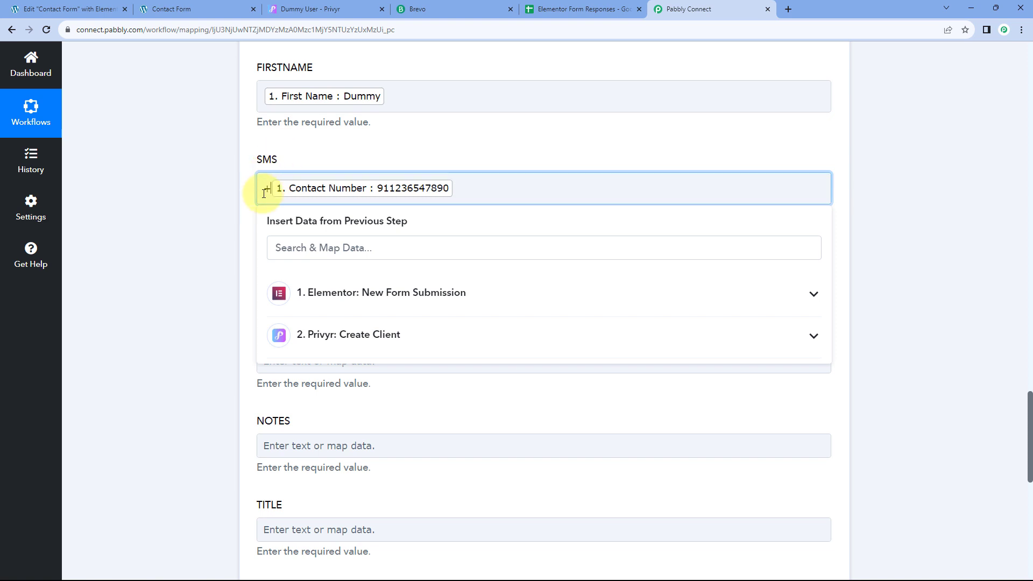
left_click(253, 177)
Step: Set Double Opt-in to No
scroll(252, 210, "down", 2)
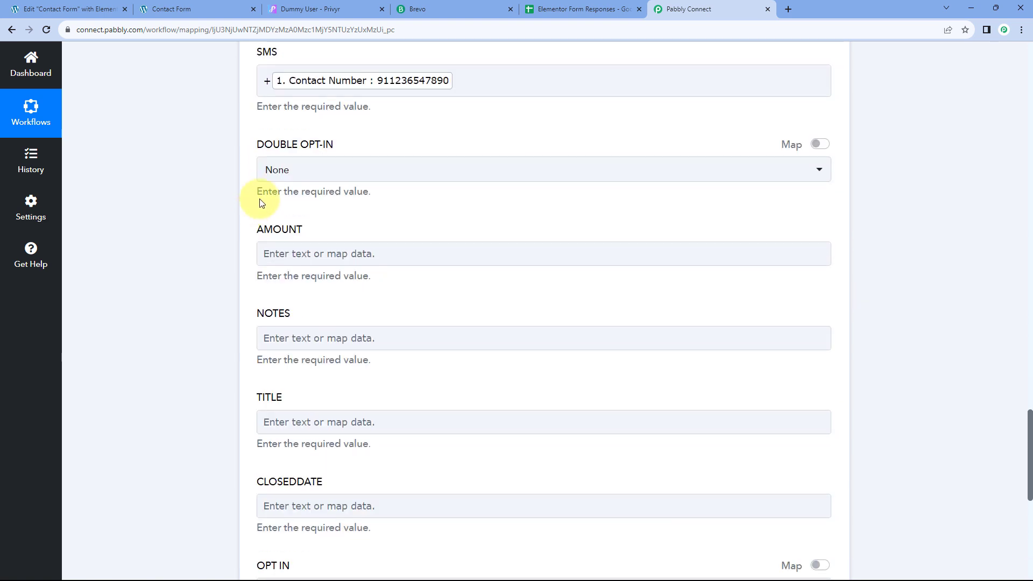
left_click(382, 172)
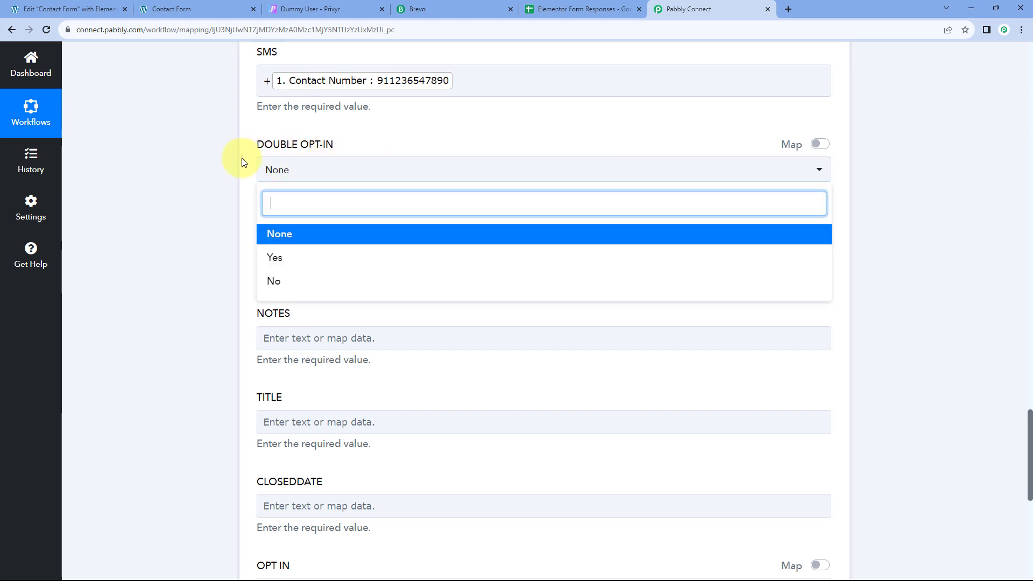
left_click(276, 283)
scroll(248, 211, "down", 1)
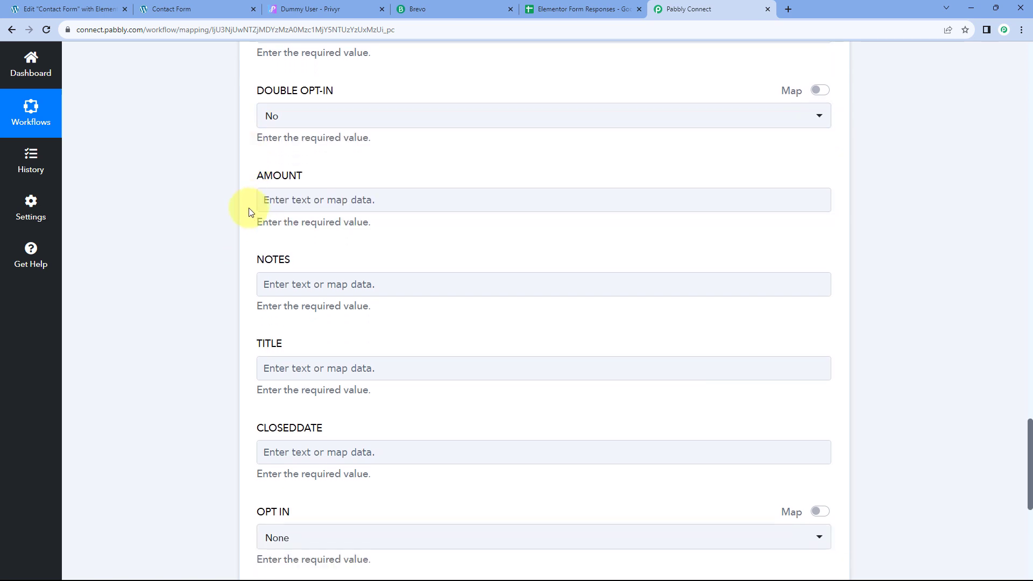
scroll(248, 211, "down", 1)
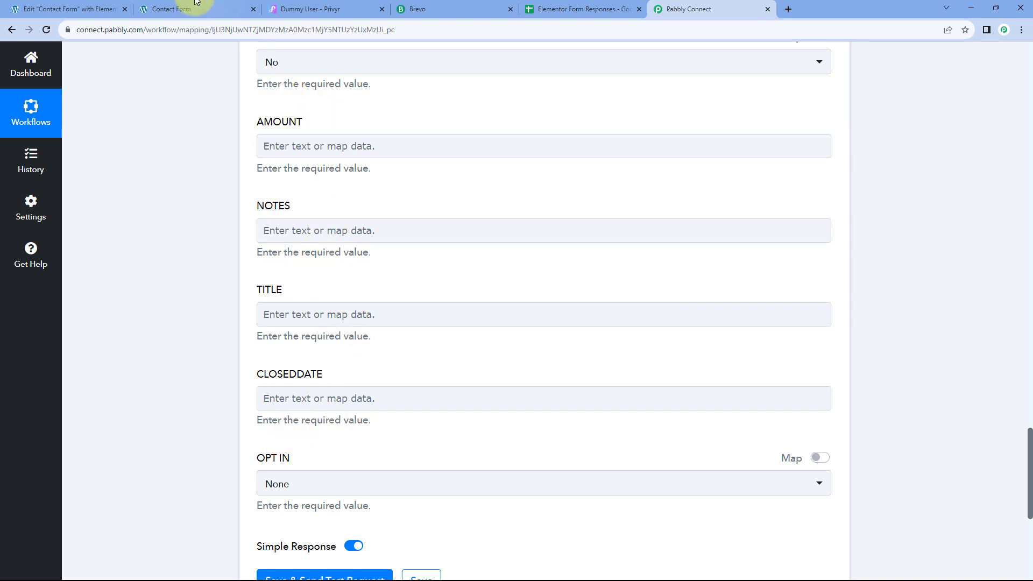
Step: Compare against the submitted contact form, then return to the Brevo step
left_click(226, 9)
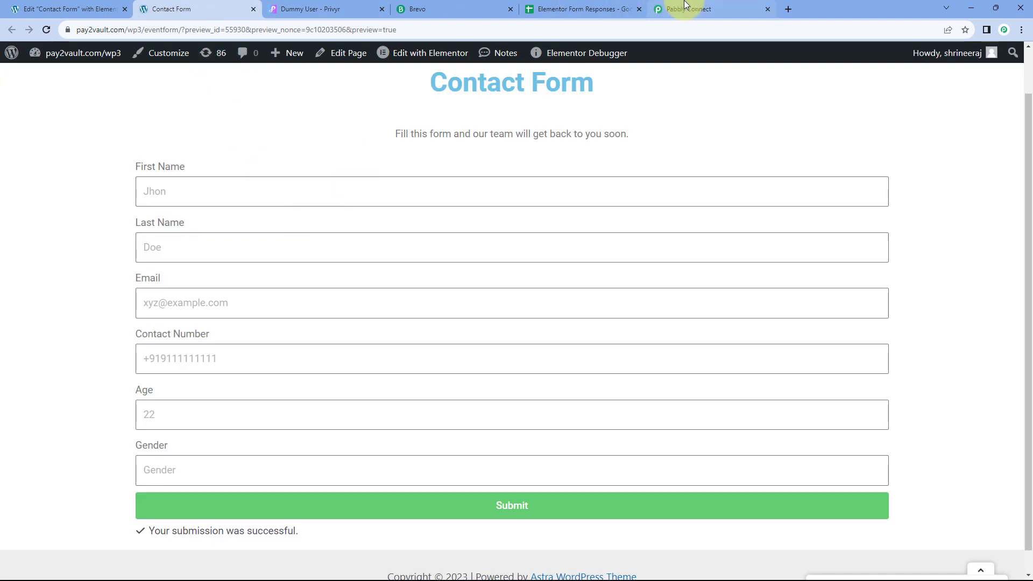
left_click(672, 9)
scroll(297, 246, "down", 4)
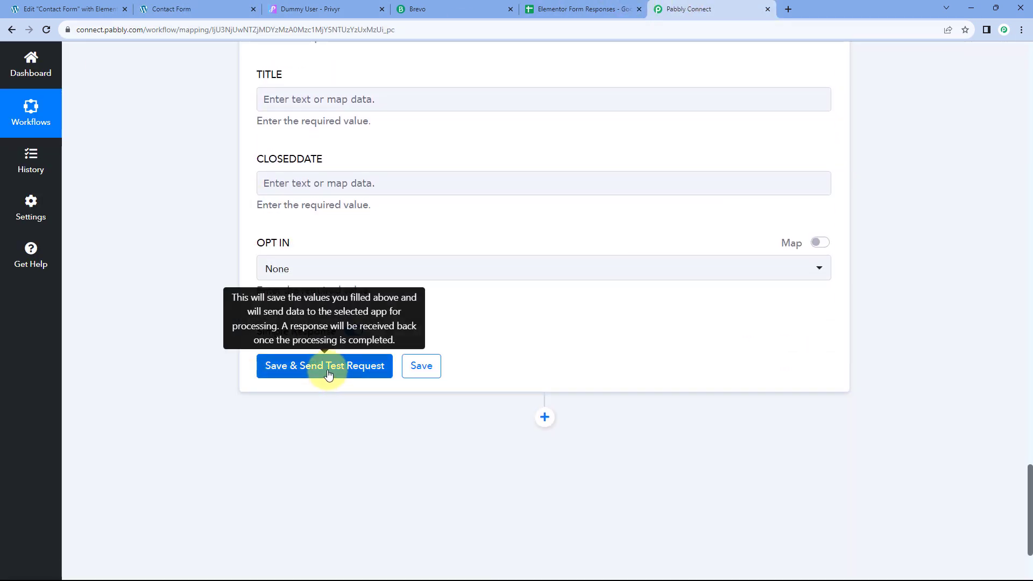
Step: Save the Brevo step and send a test request, confirming response Id 285 against the form
left_click(329, 368)
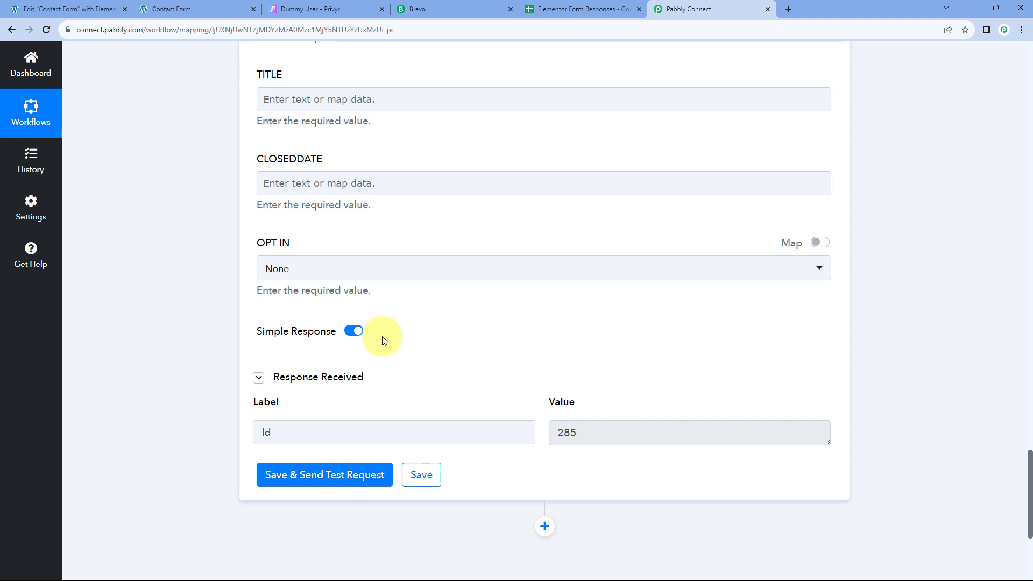
scroll(419, 281, "up", 13)
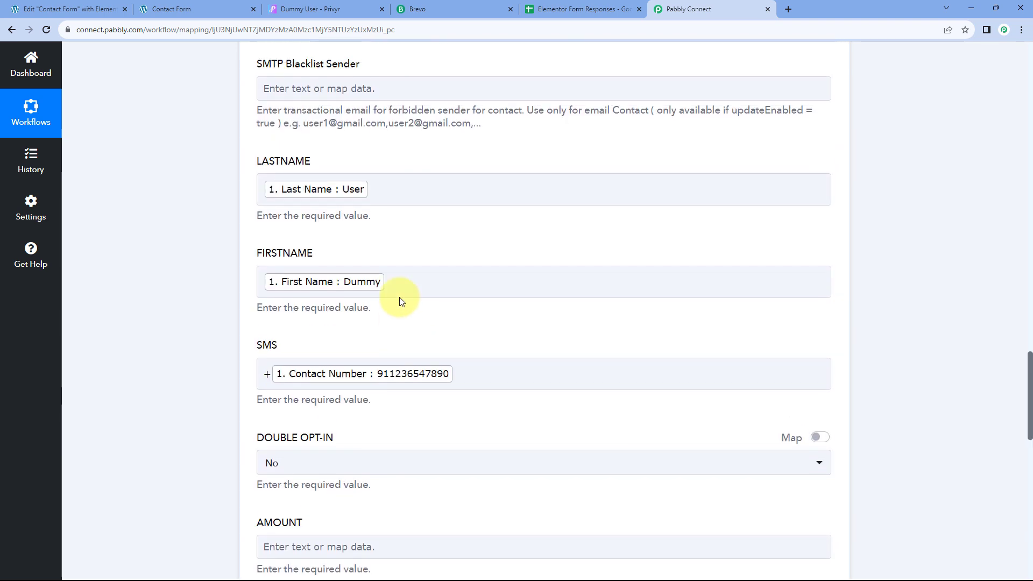
scroll(343, 240, "up", 4)
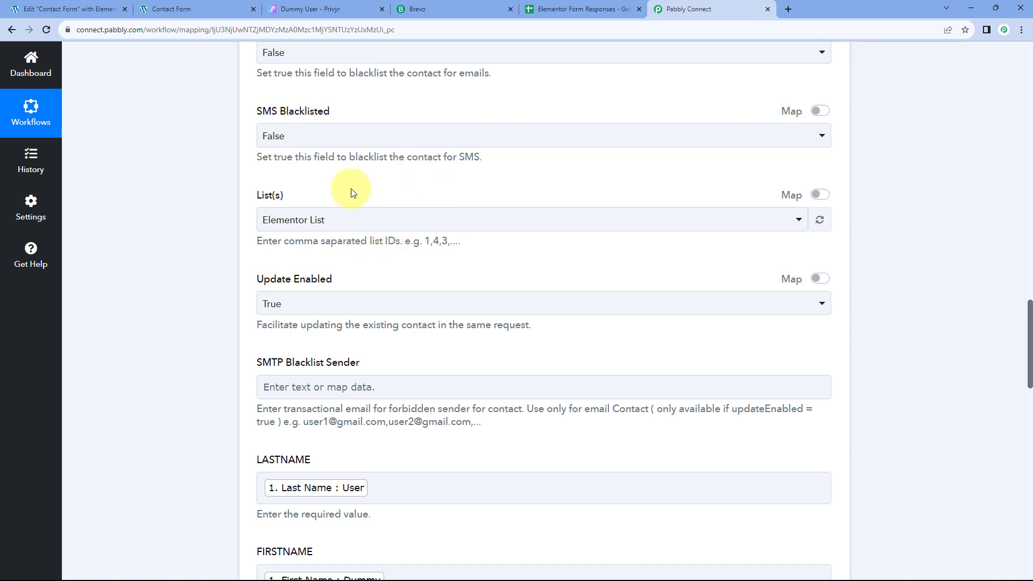
scroll(355, 215, "up", 4)
left_click(177, 8)
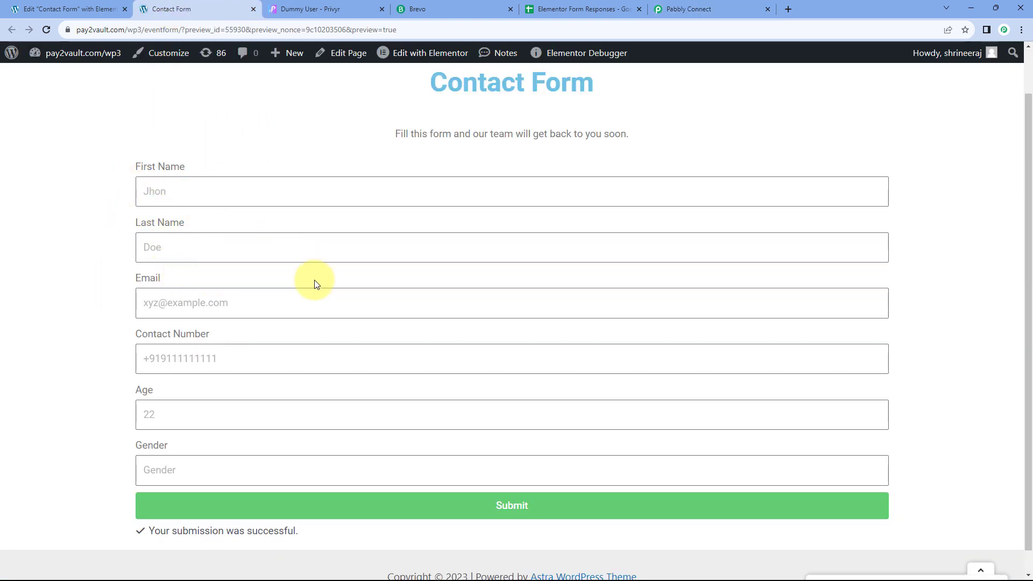
left_click(667, 9)
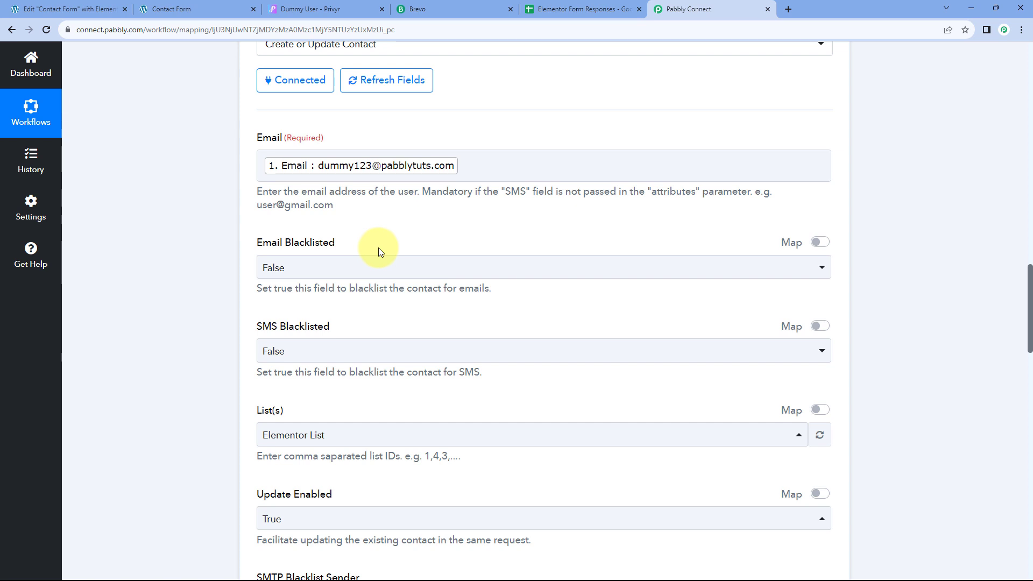
scroll(378, 247, "down", 1)
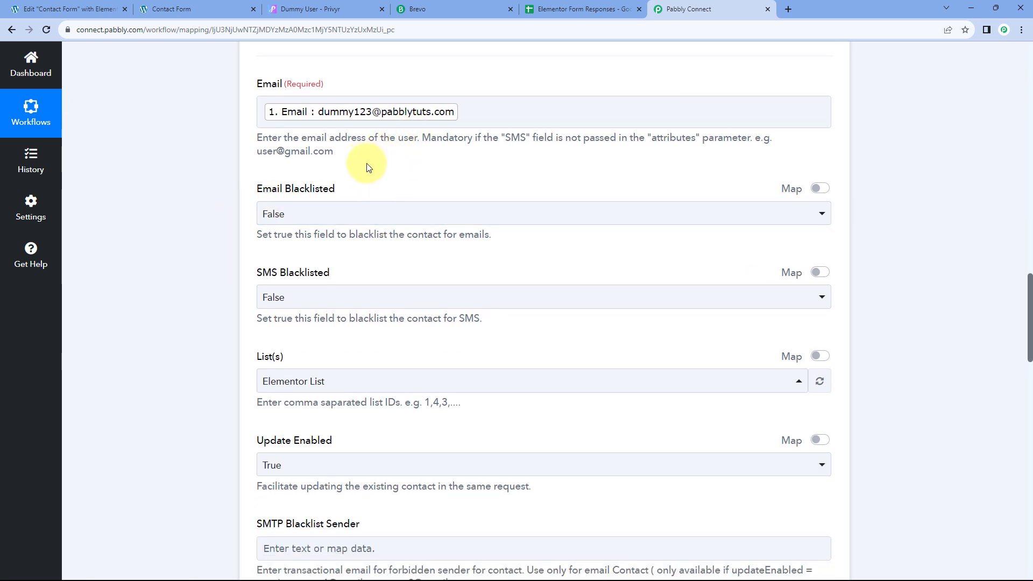
Step: Reload Brevo Contacts and open the newly added test contact
left_click(443, 5)
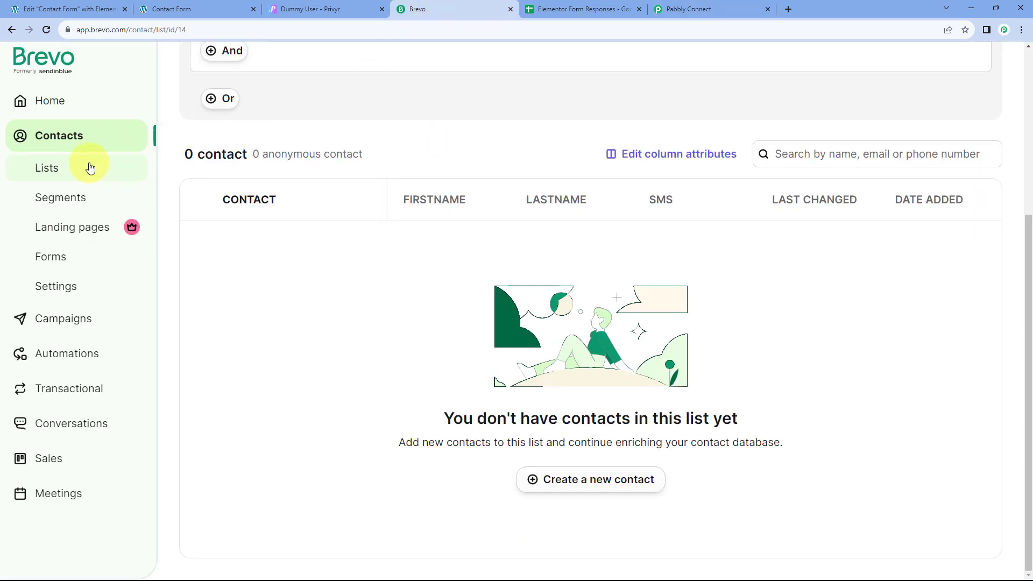
scroll(312, 137, "up", 3)
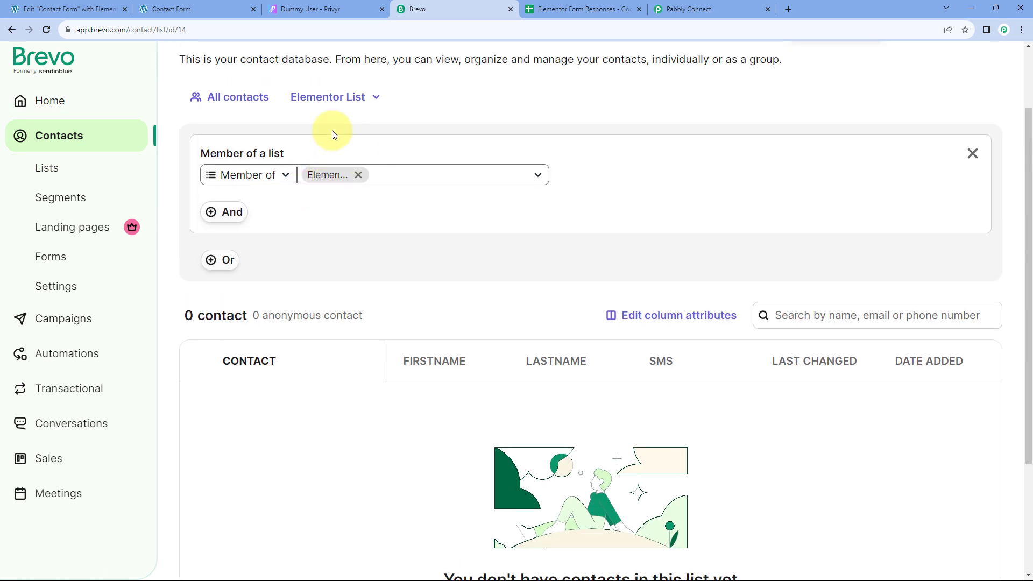
left_click(48, 30)
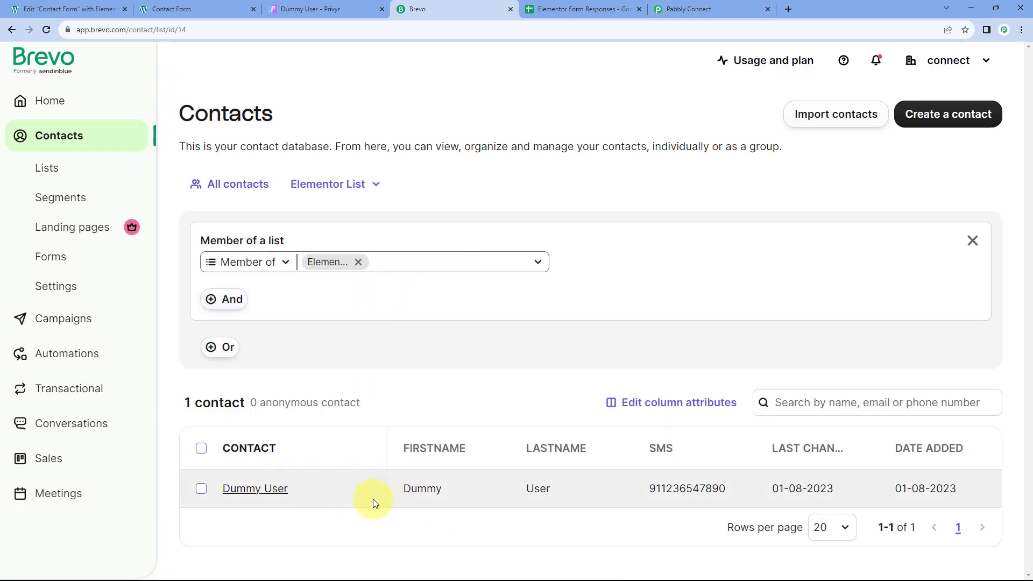
left_click(286, 498)
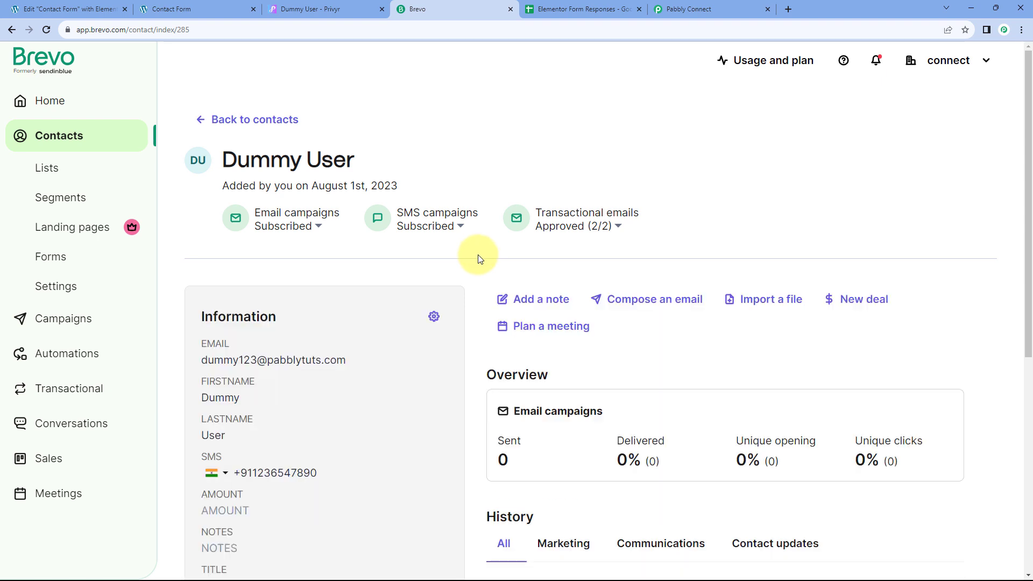
Step: Highlight the contact's name, added date, email and SMS, then check its Elementor List membership
triple_click(300, 157)
left_click_drag(415, 192, 293, 187)
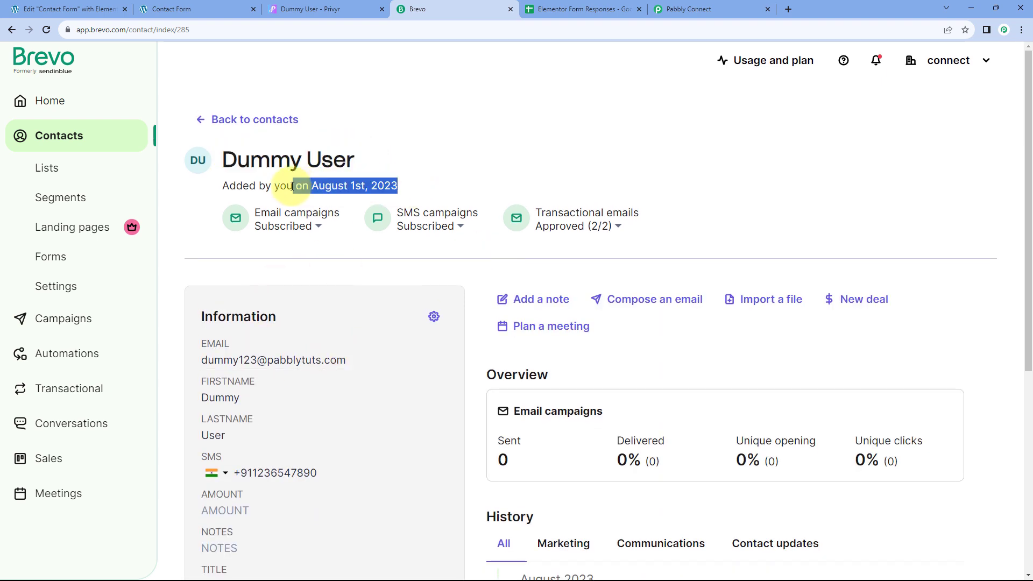
left_click_drag(357, 362, 205, 362)
left_click_drag(317, 473, 240, 473)
scroll(512, 351, "down", 5)
scroll(498, 357, "up", 5)
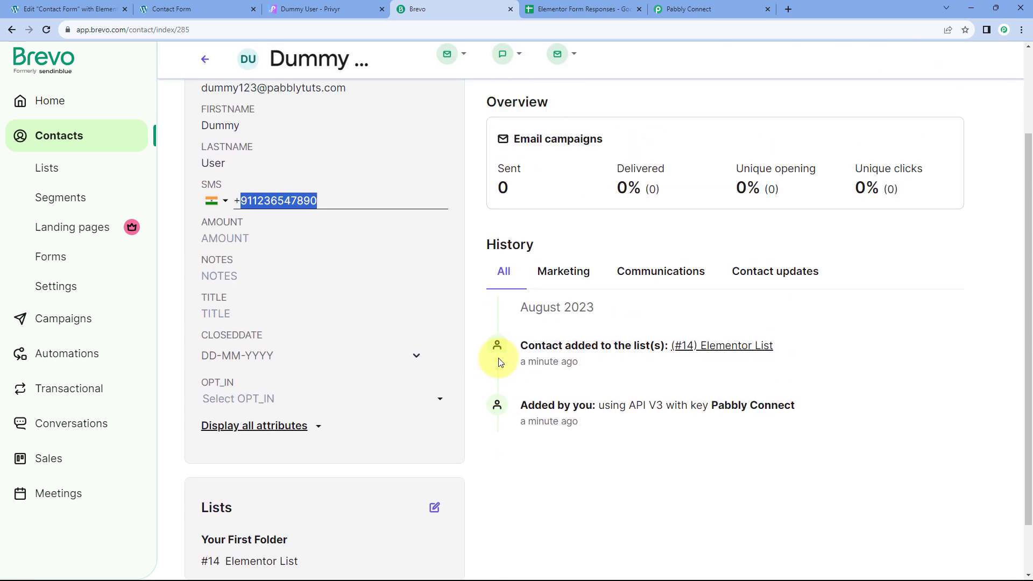
scroll(493, 339, "down", 5)
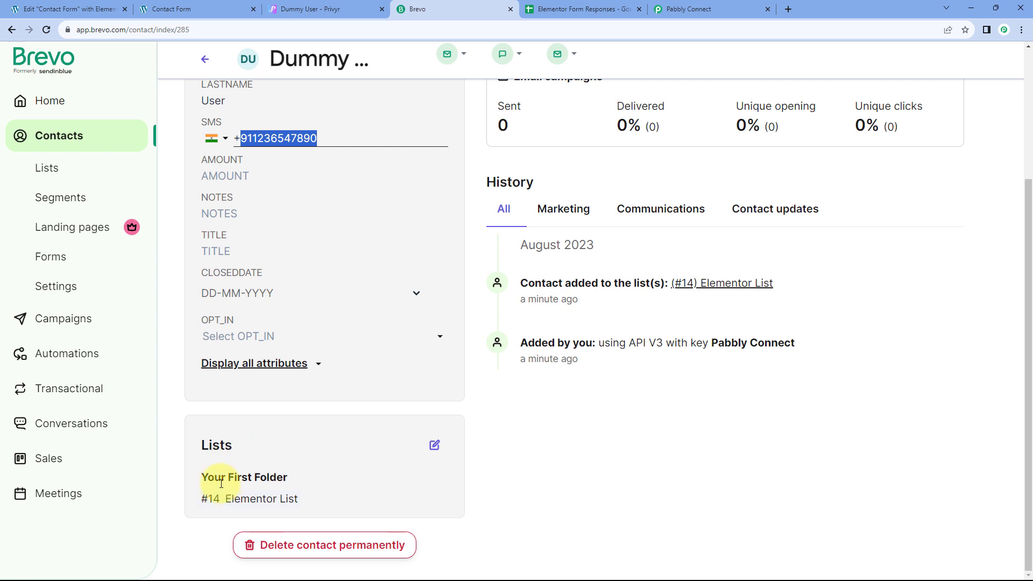
left_click(494, 418)
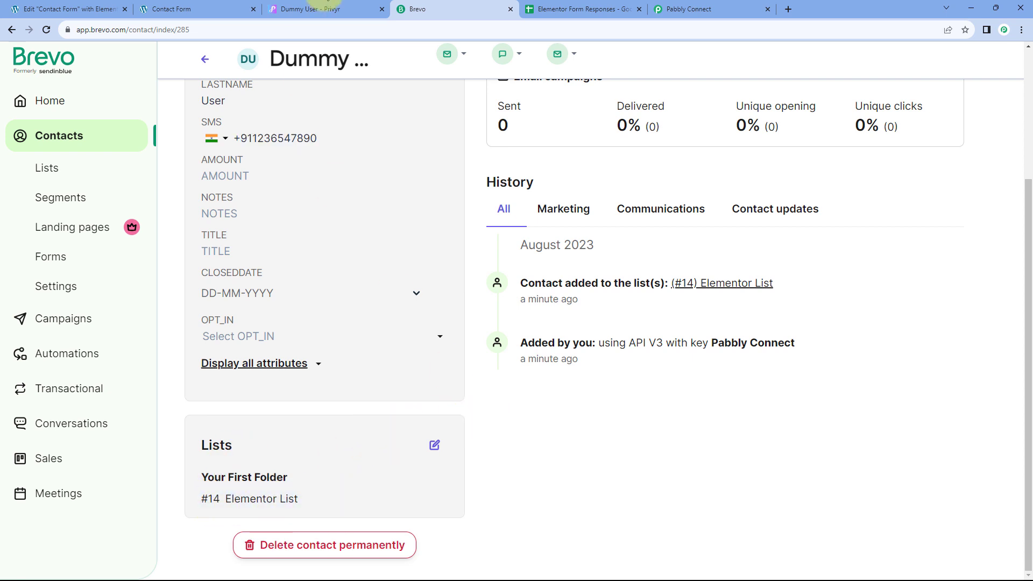
Step: Collapse the Brevo Create or Update Contact step in the Pabbly workflow
left_click(686, 8)
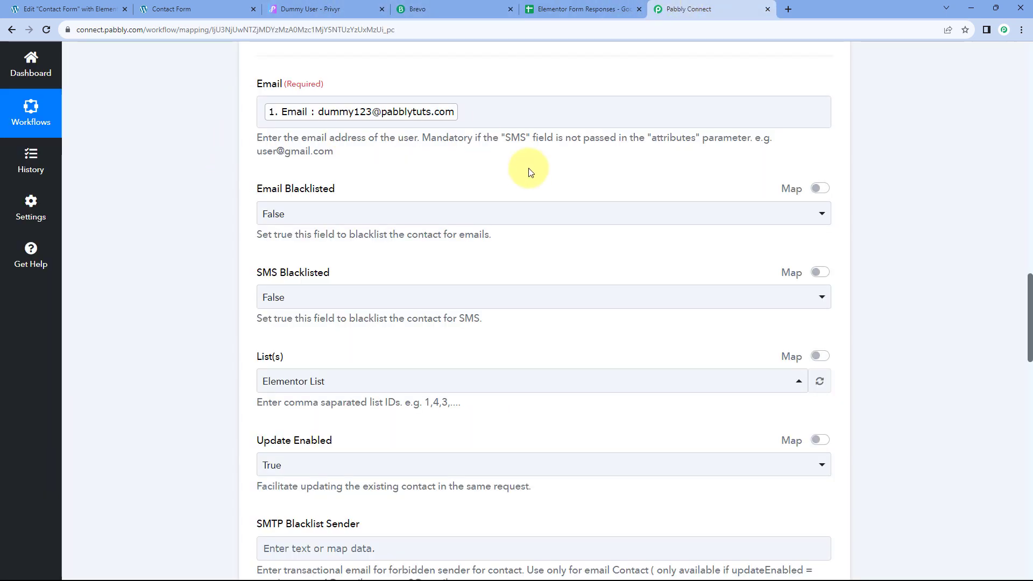
scroll(565, 192, "up", 5)
left_click(297, 166)
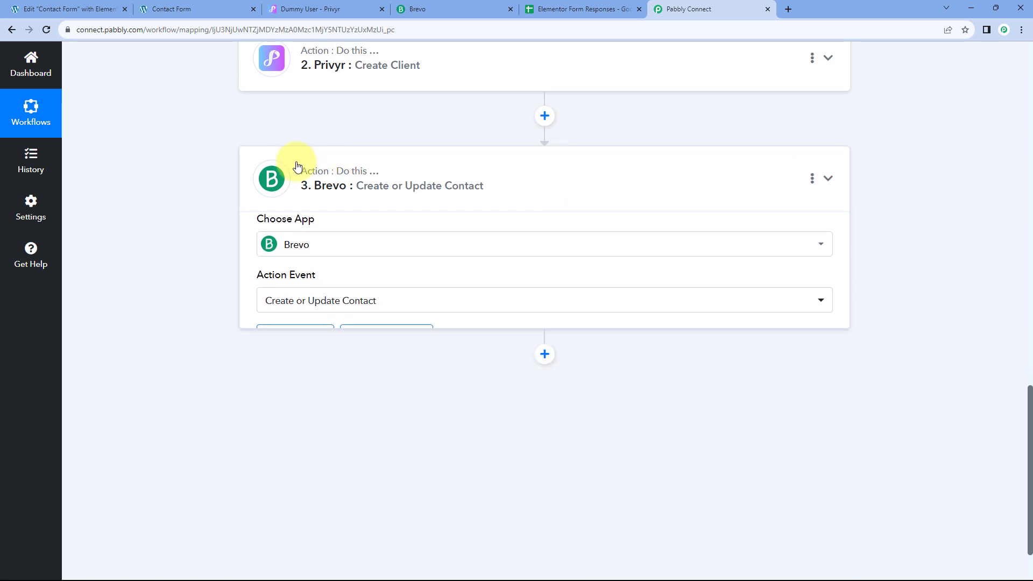
scroll(218, 179, "up", 5)
scroll(208, 190, "down", 3)
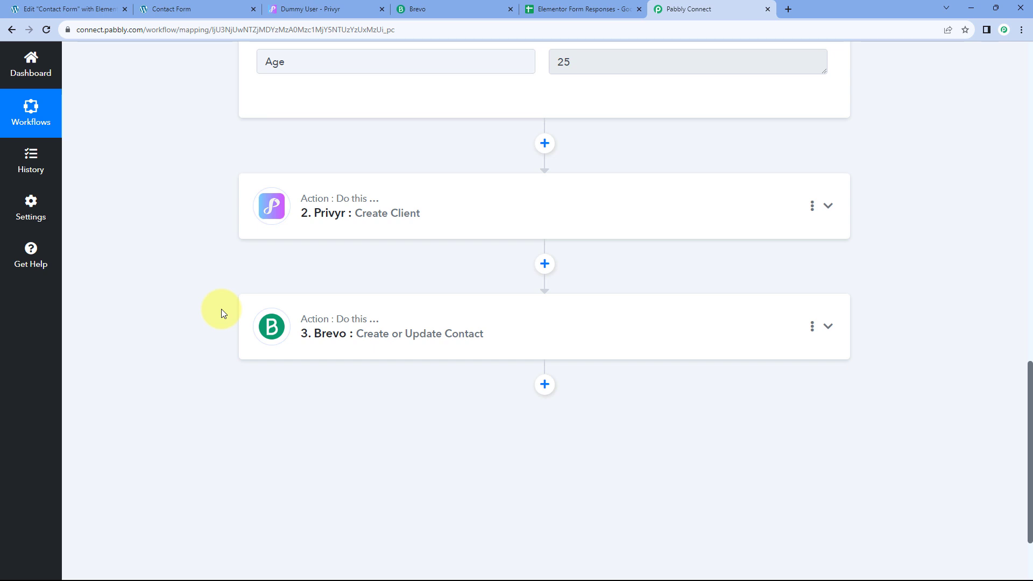
Step: Glance at the contact form and the empty responses spreadsheet, then return to Pabbly
left_click(183, 9)
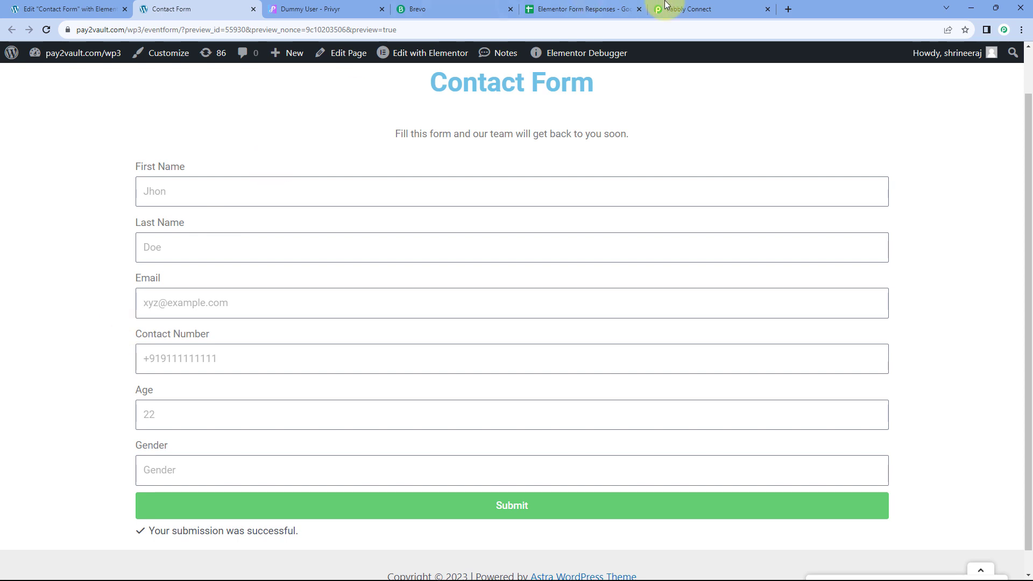
left_click(586, 9)
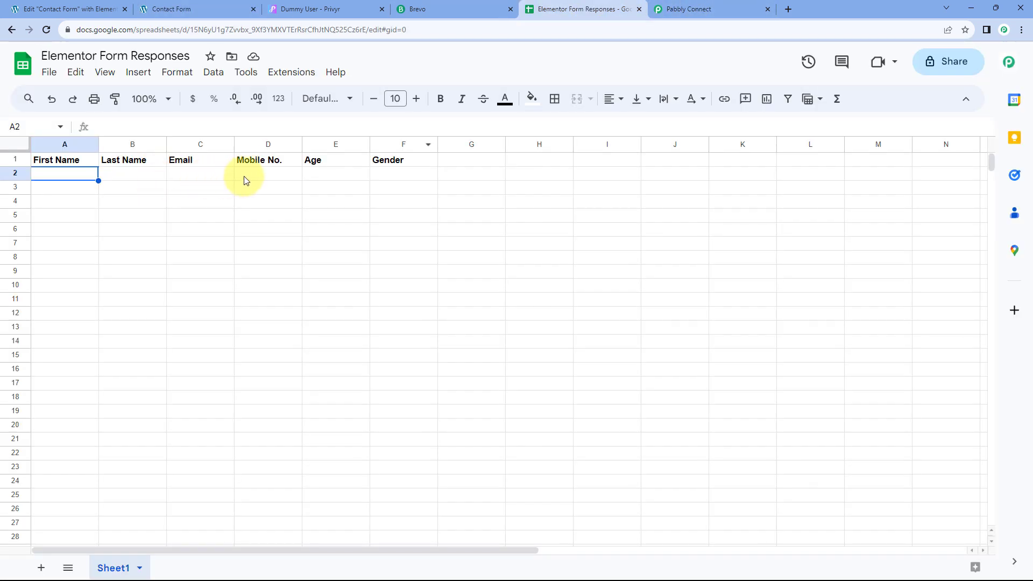
left_click(716, 9)
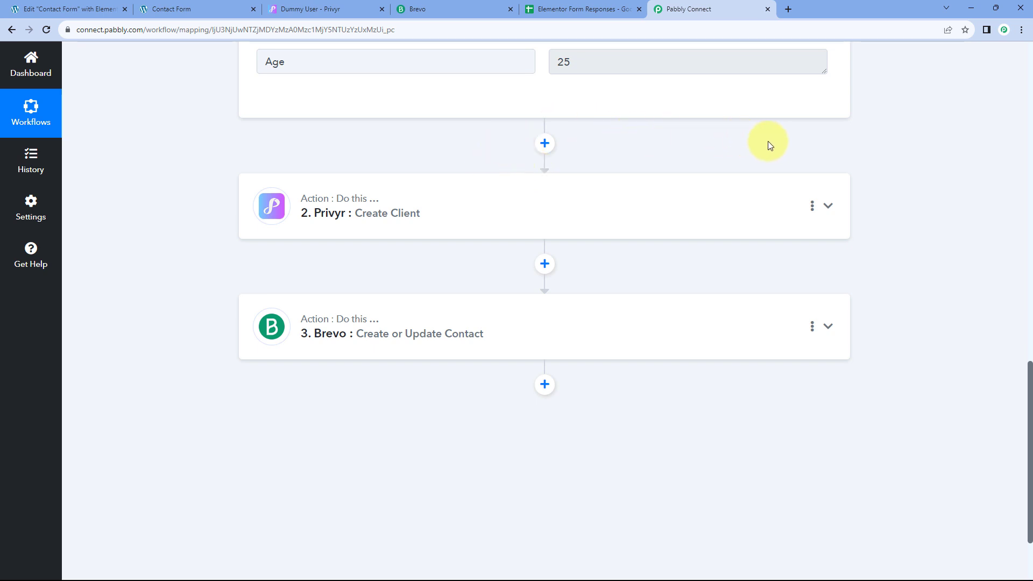
scroll(526, 393, "down", 2)
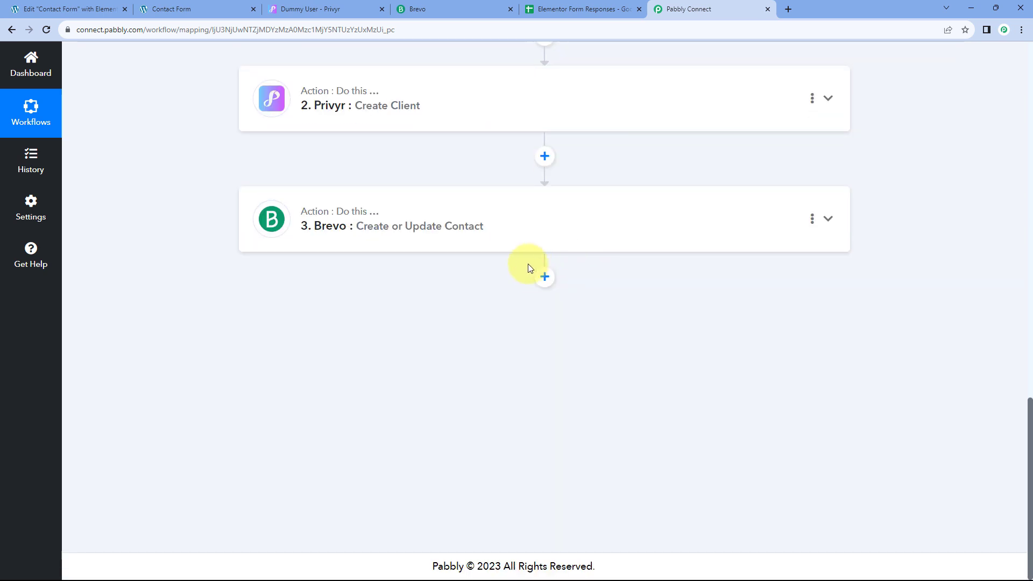
Step: Add a Google Sheets Add New Row action after the Brevo step and begin its account connection
left_click(541, 278)
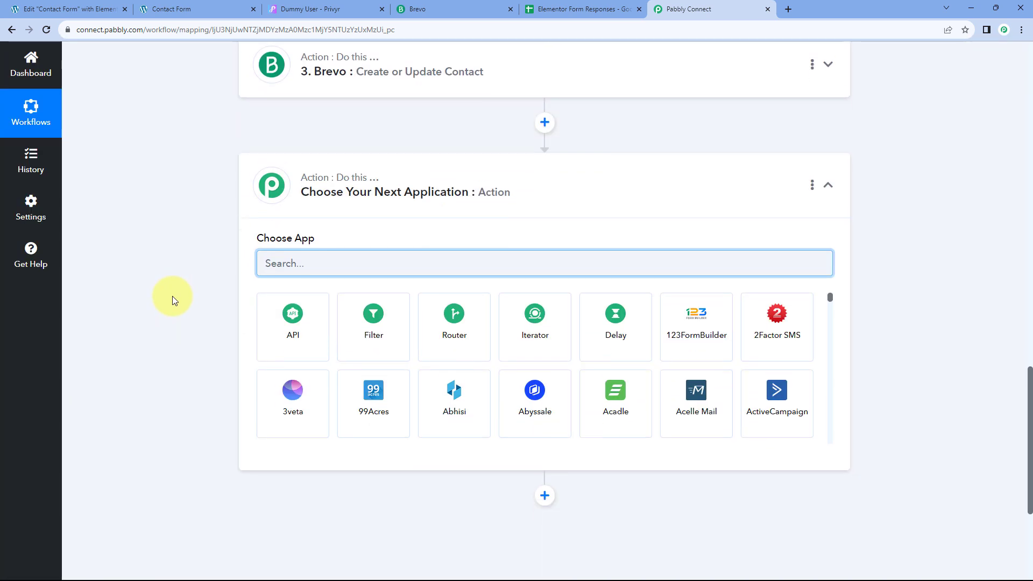
type("Google Sheets")
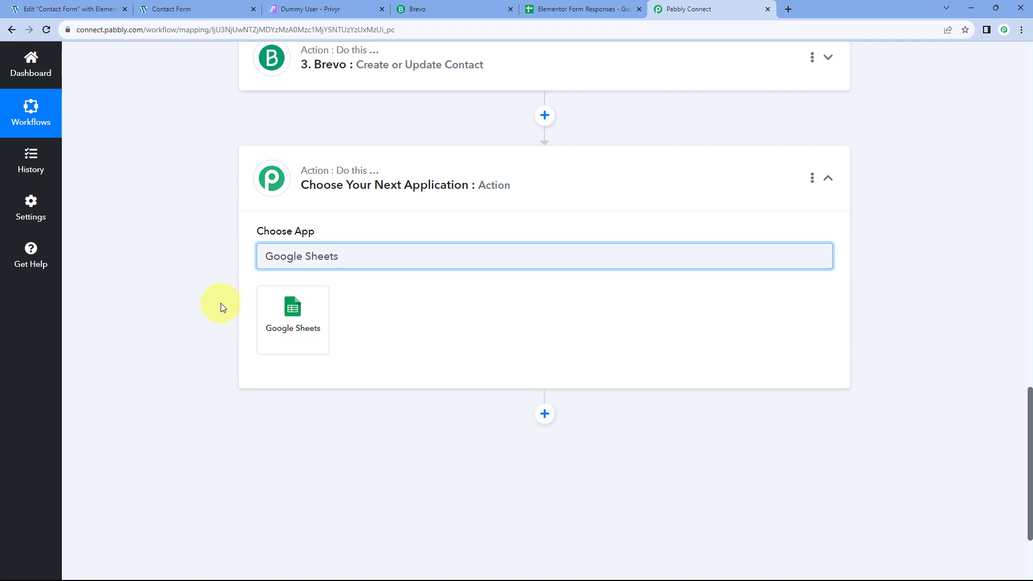
left_click(272, 299)
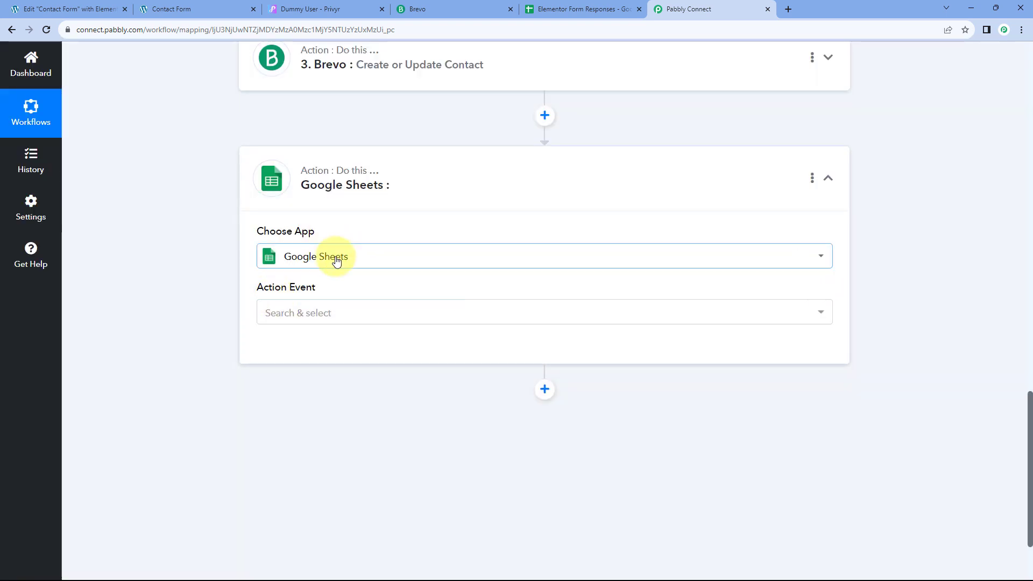
left_click(359, 316)
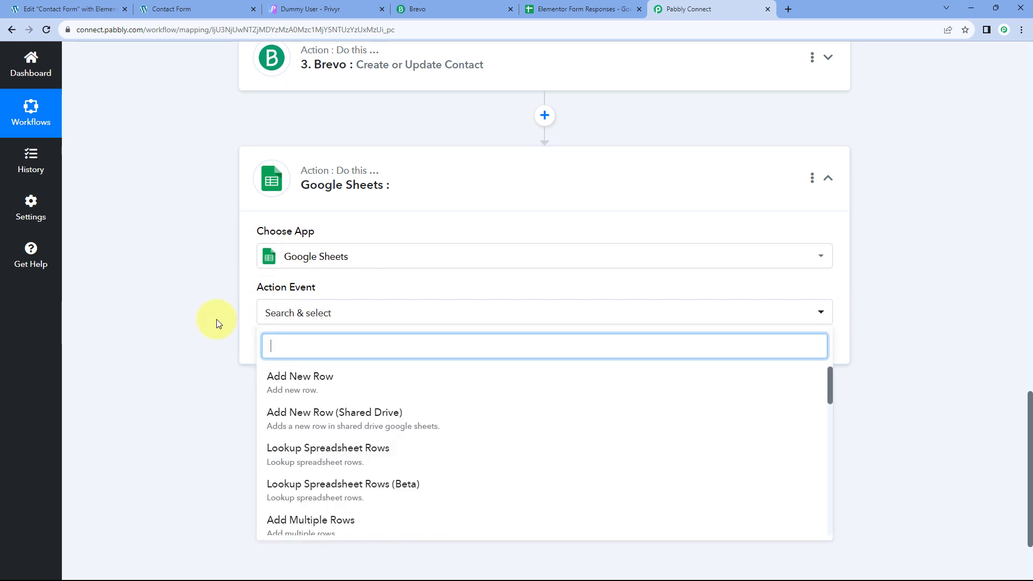
scroll(216, 318, "down", 2)
left_click(362, 275)
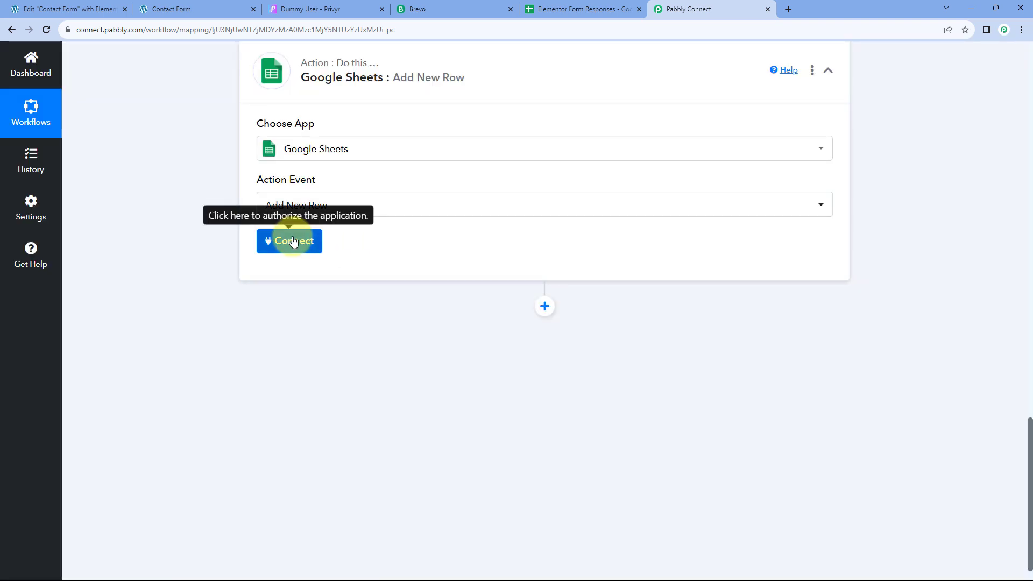
left_click(294, 240)
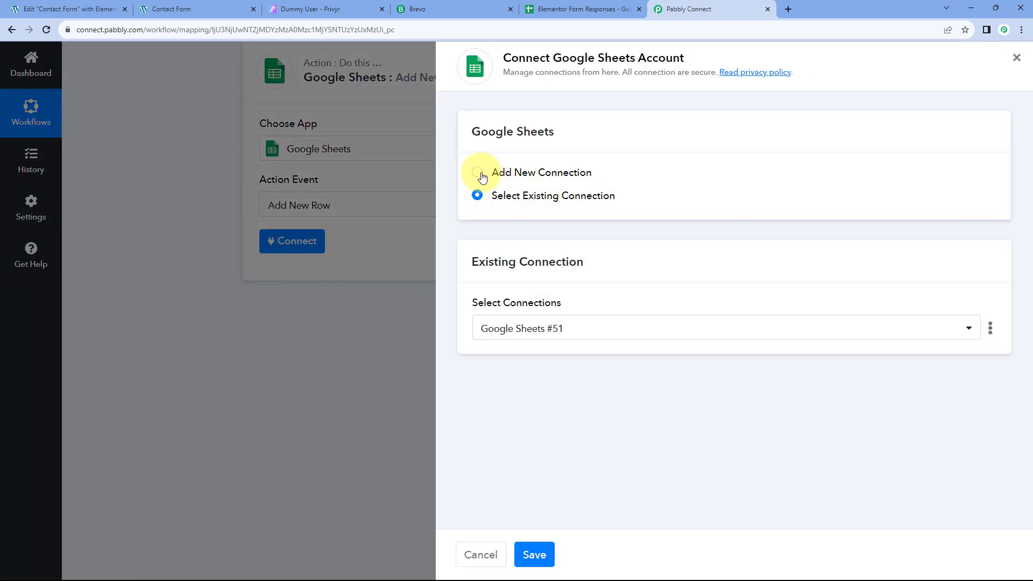
Step: Create a new Google Sheets connection by signing in with Google and granting access
left_click(477, 172)
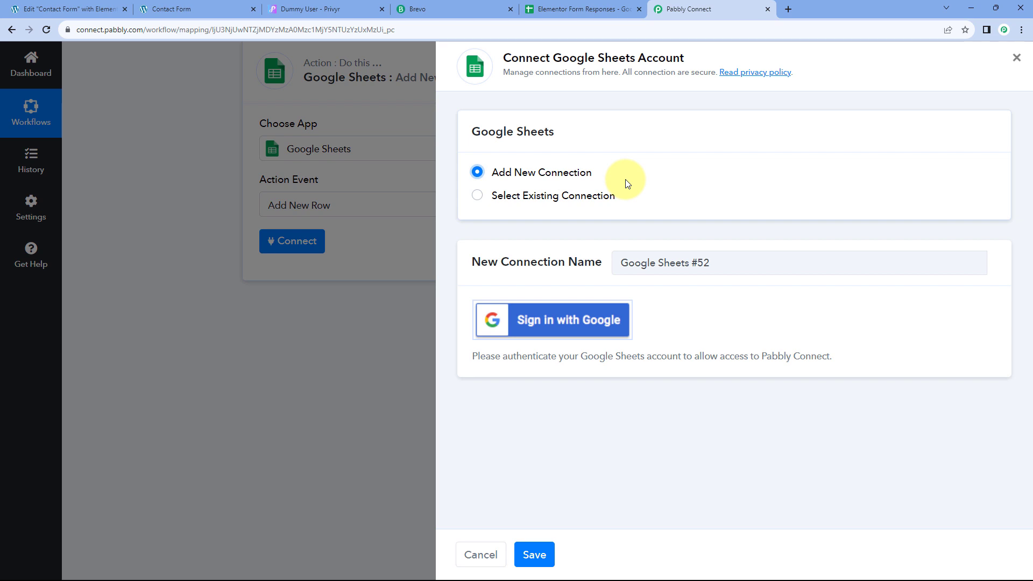
left_click(556, 320)
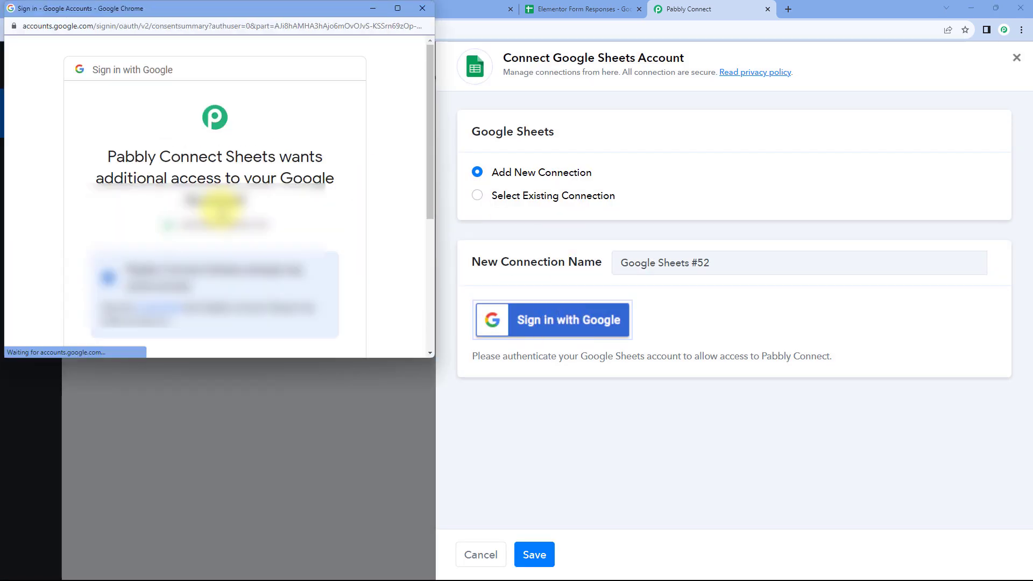
scroll(221, 269, "down", 5)
left_click(262, 263)
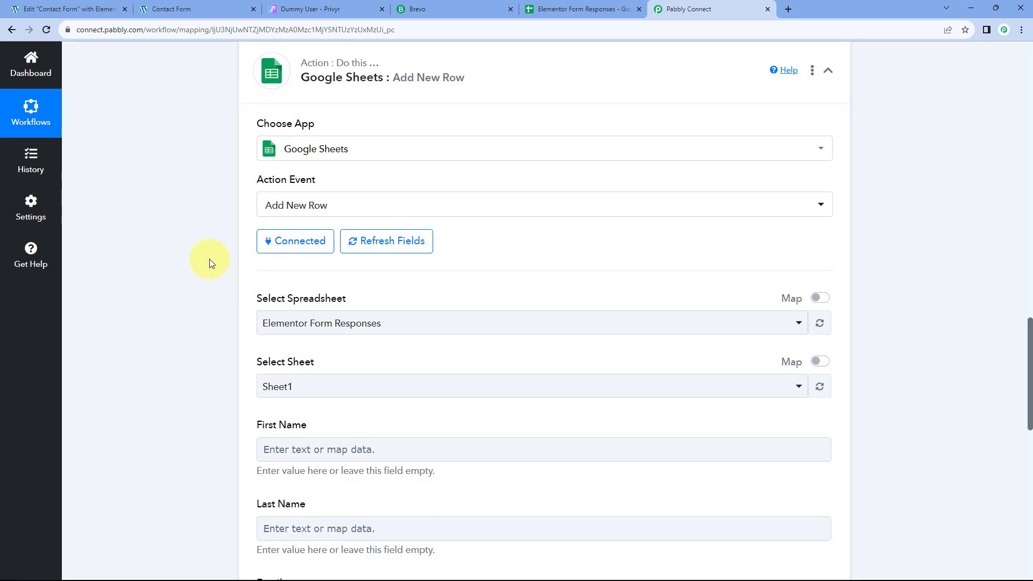
Step: Select the Elementor Form Responses spreadsheet, after confirming its name in the Sheets tab
scroll(208, 244, "down", 2)
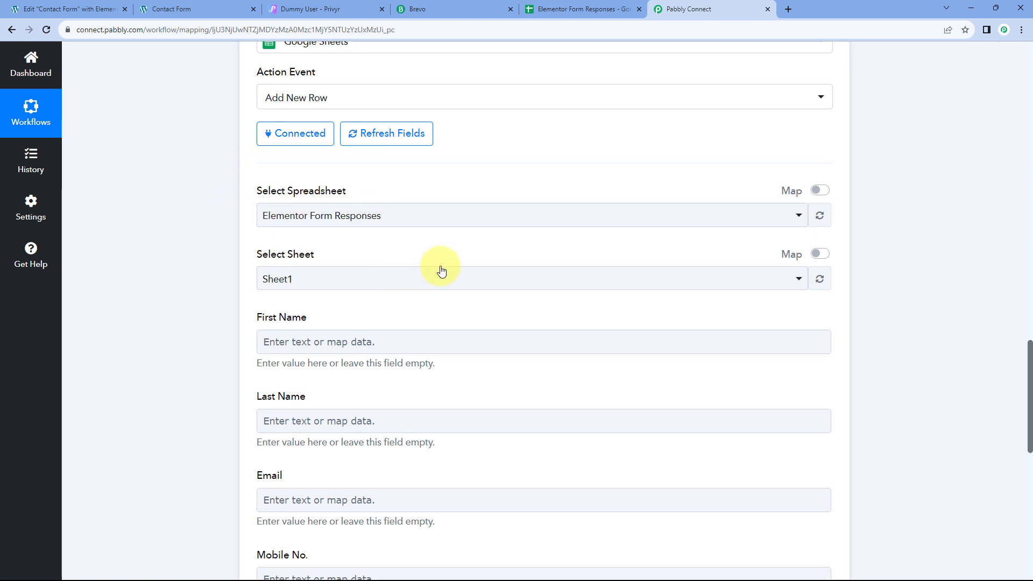
left_click(436, 218)
scroll(225, 228, "down", 2)
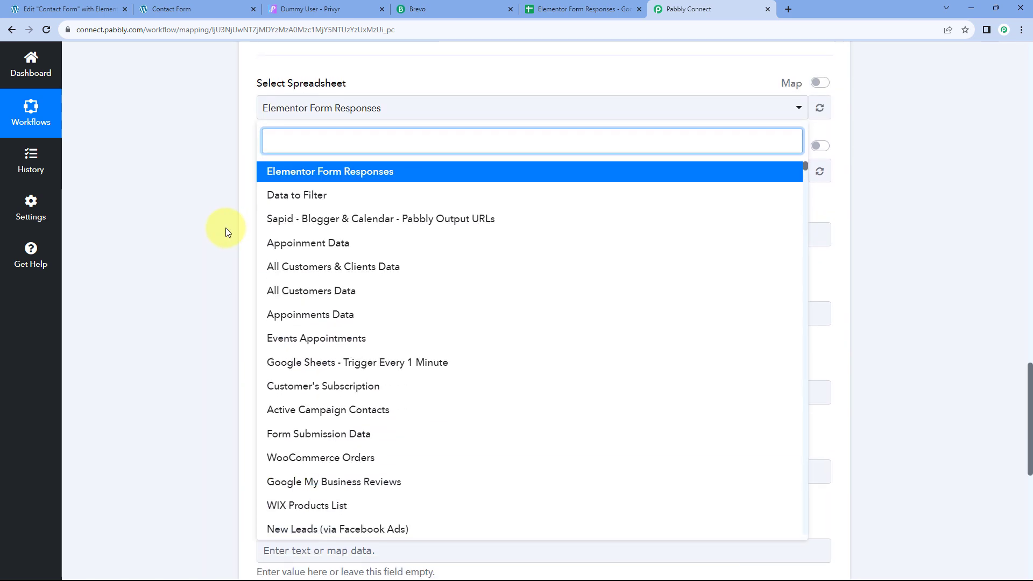
scroll(355, 210, "down", 10)
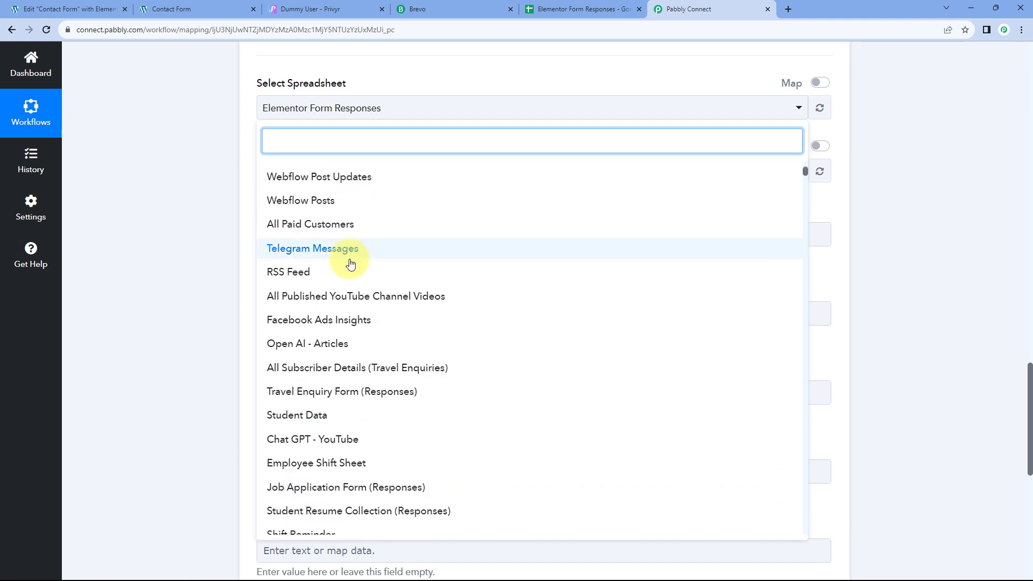
scroll(349, 268, "up", 10)
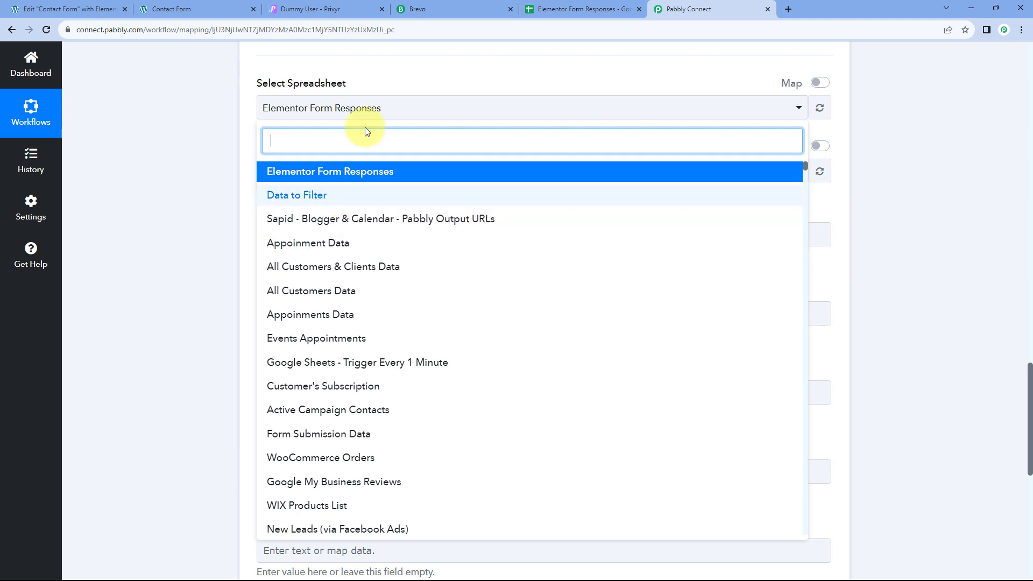
left_click(547, 10)
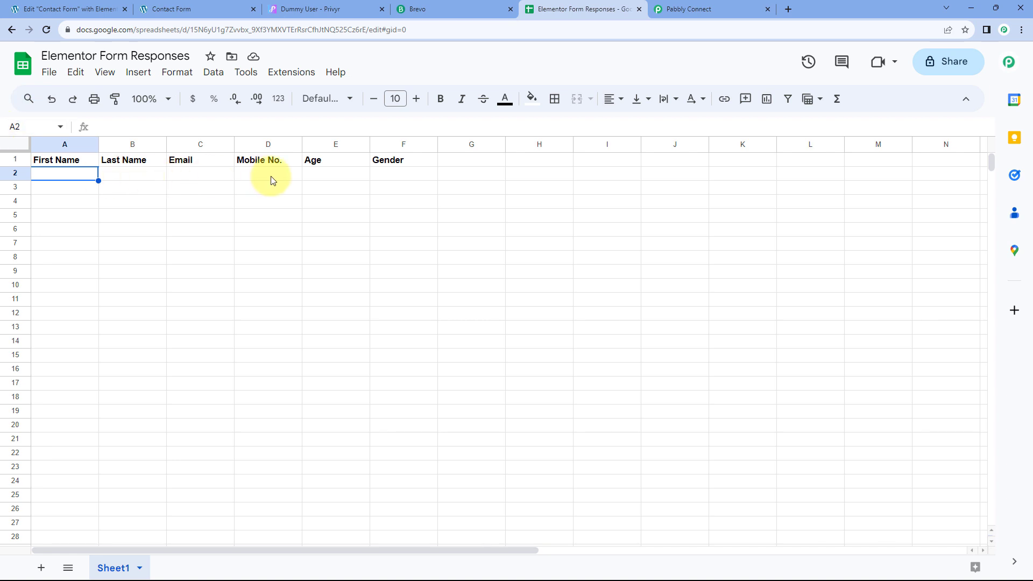
left_click(713, 5)
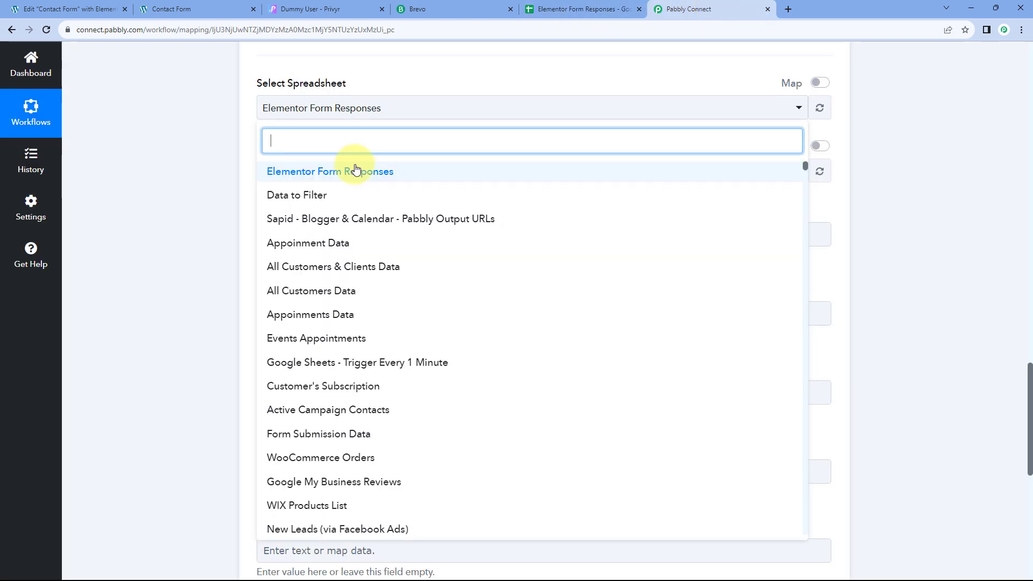
left_click(345, 173)
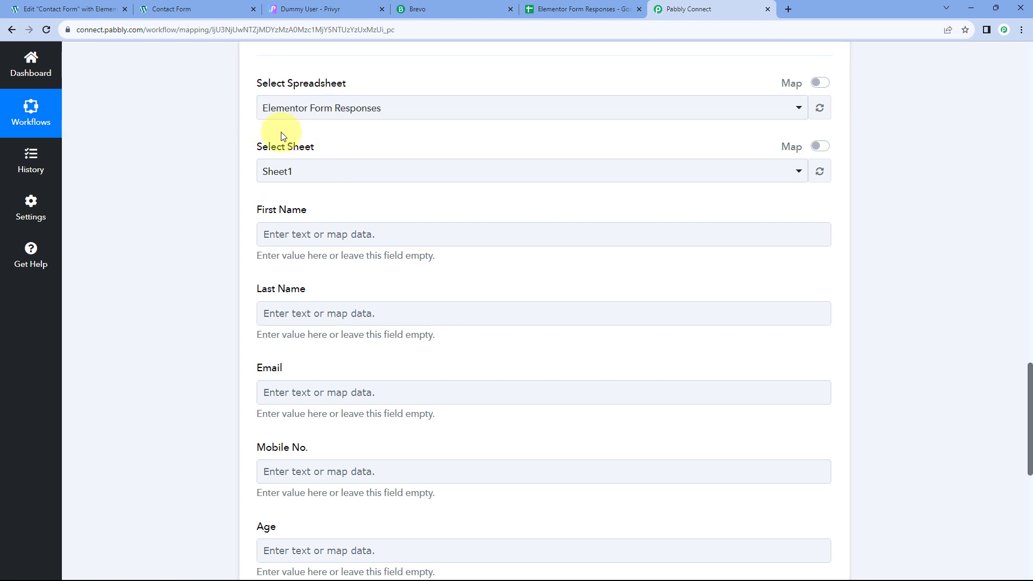
Step: Review the sheet's headers: First Name, Last Name, Email, Mobile No., Age and Gender
left_click(611, 7)
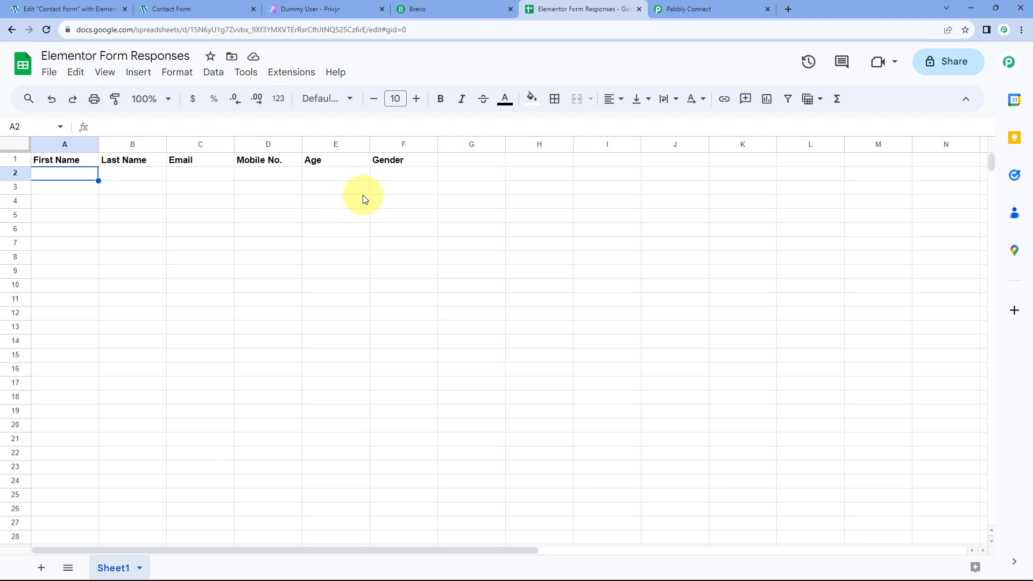
mouse_move(261, 563)
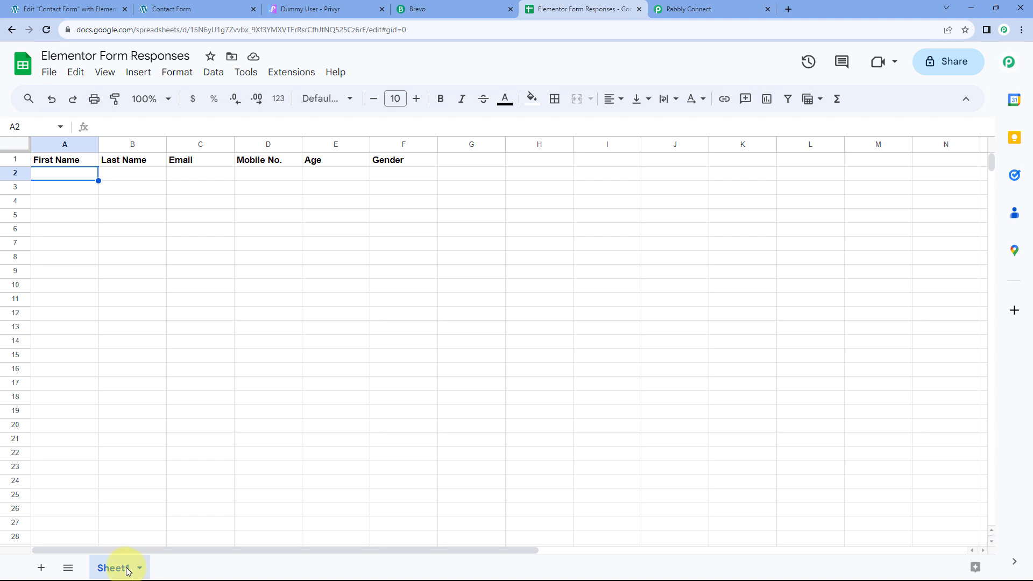
Step: Choose Sheet1 as the target sheet of the Google Sheets step
left_click(687, 9)
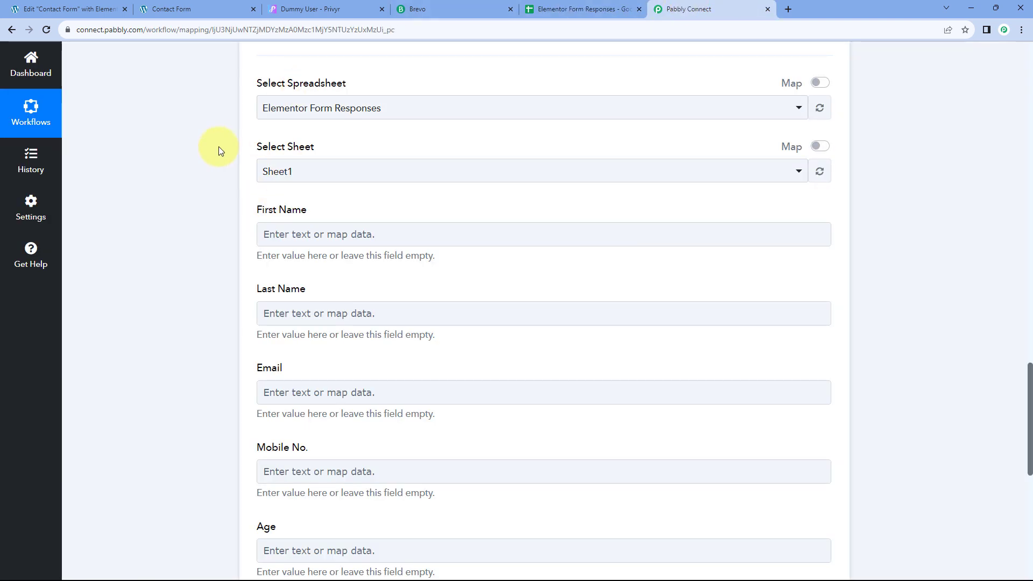
left_click(338, 169)
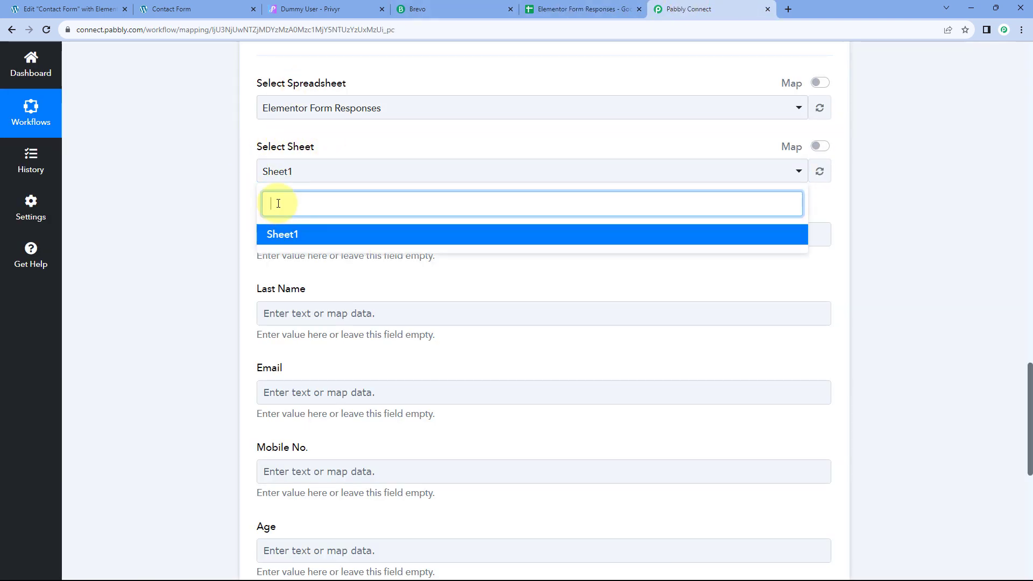
left_click(306, 232)
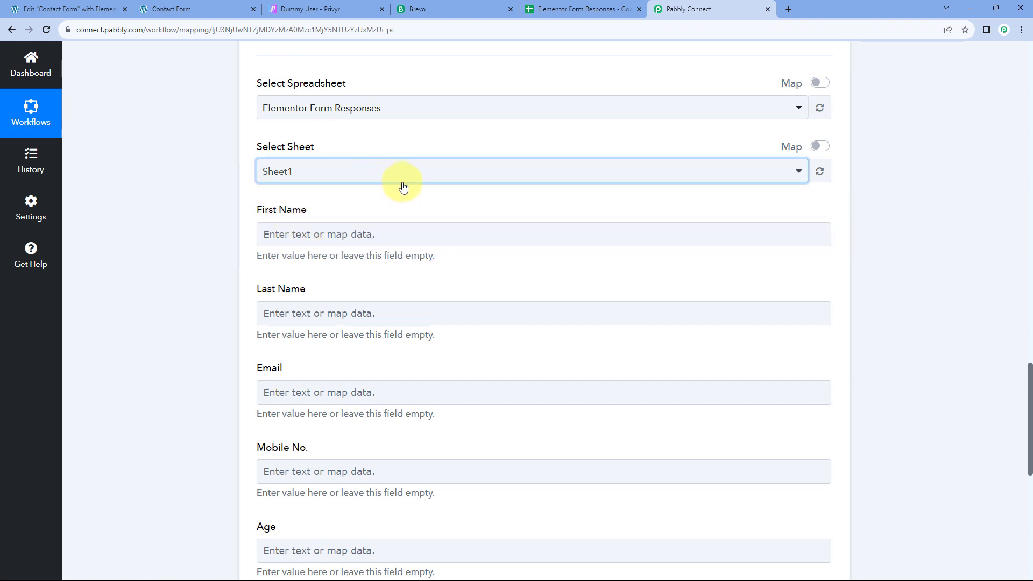
left_click(358, 170)
left_click(248, 162)
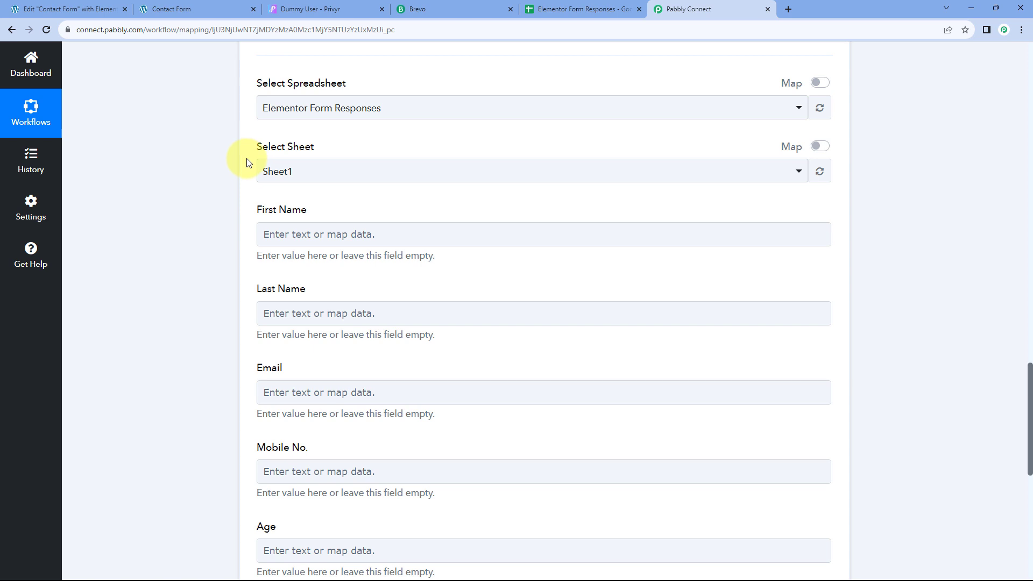
Step: Compare the six empty column fields with the Elementor Form Responses headers
scroll(234, 168, "down", 2)
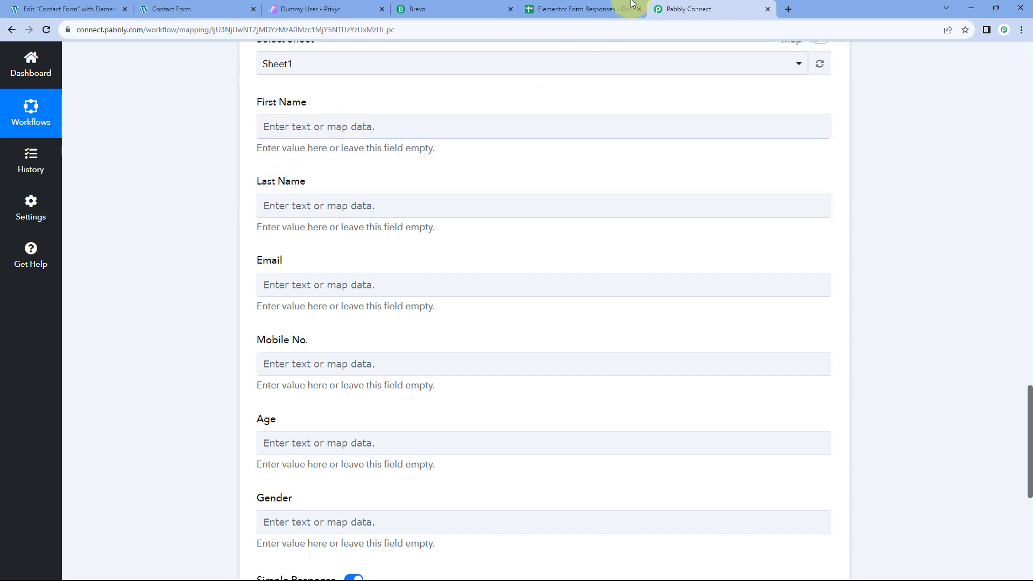
left_click(565, 7)
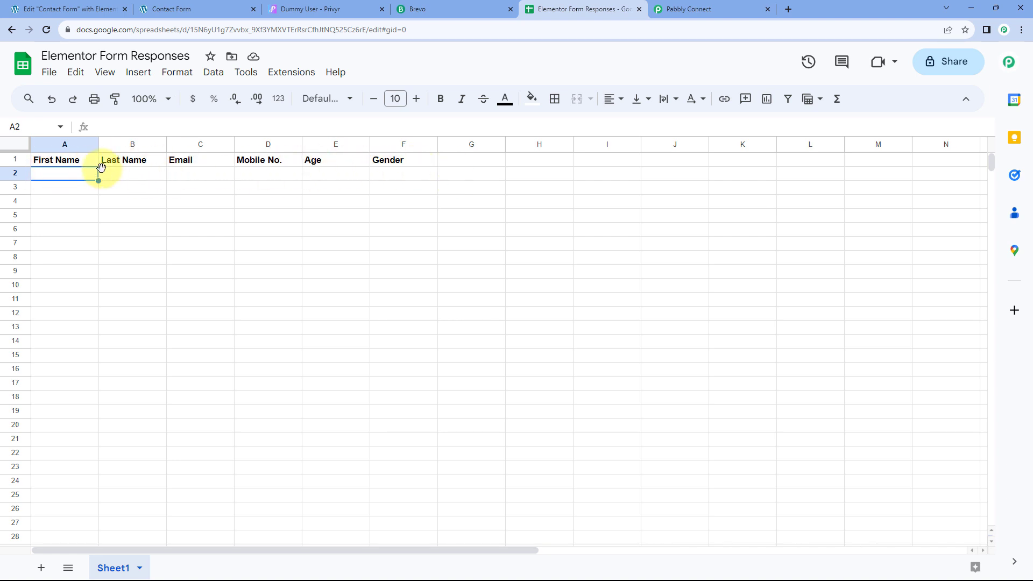
left_click(694, 9)
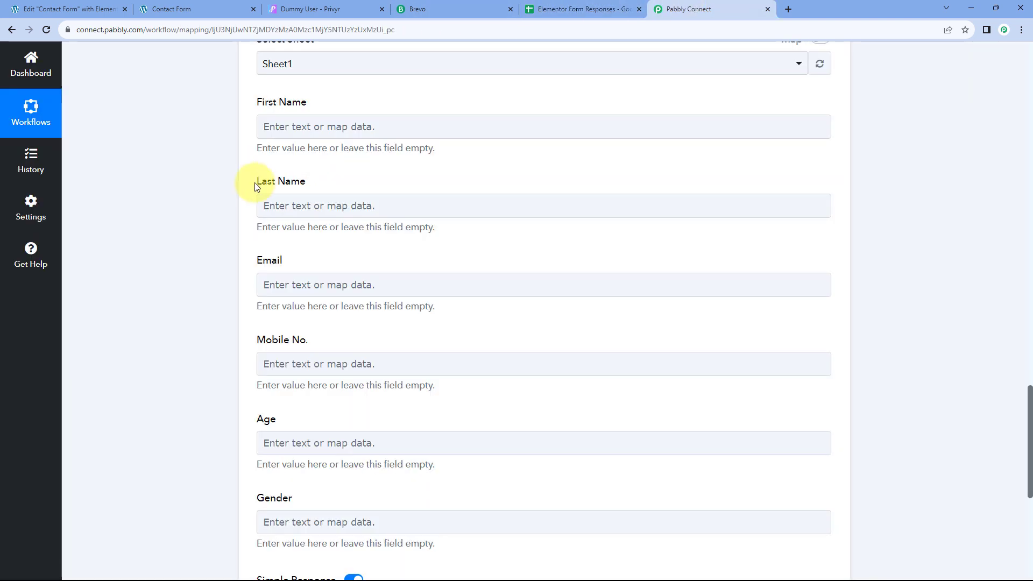
scroll(230, 260, "down", 2)
scroll(230, 260, "up", 3)
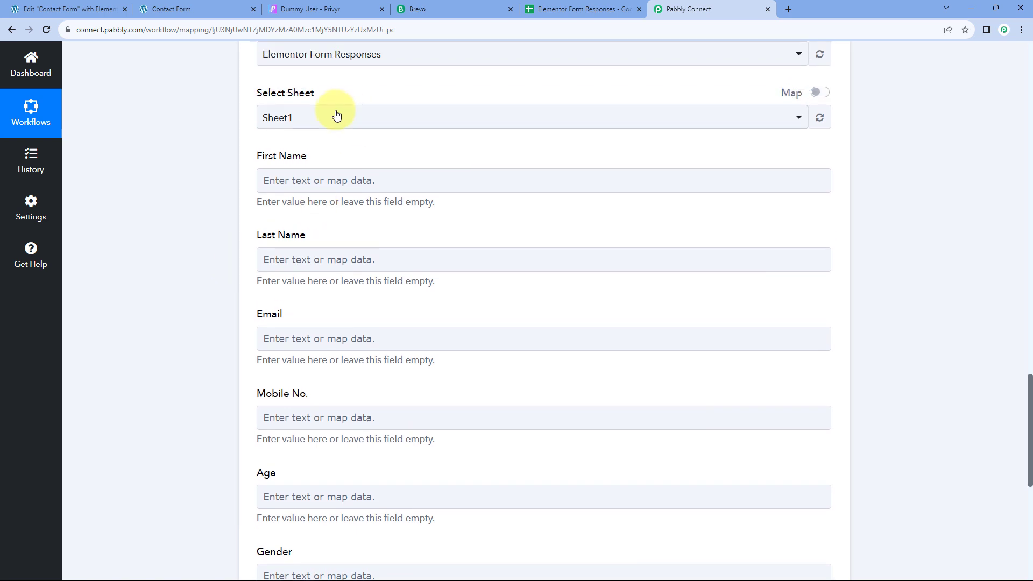
left_click(313, 176)
scroll(260, 165, "down", 1)
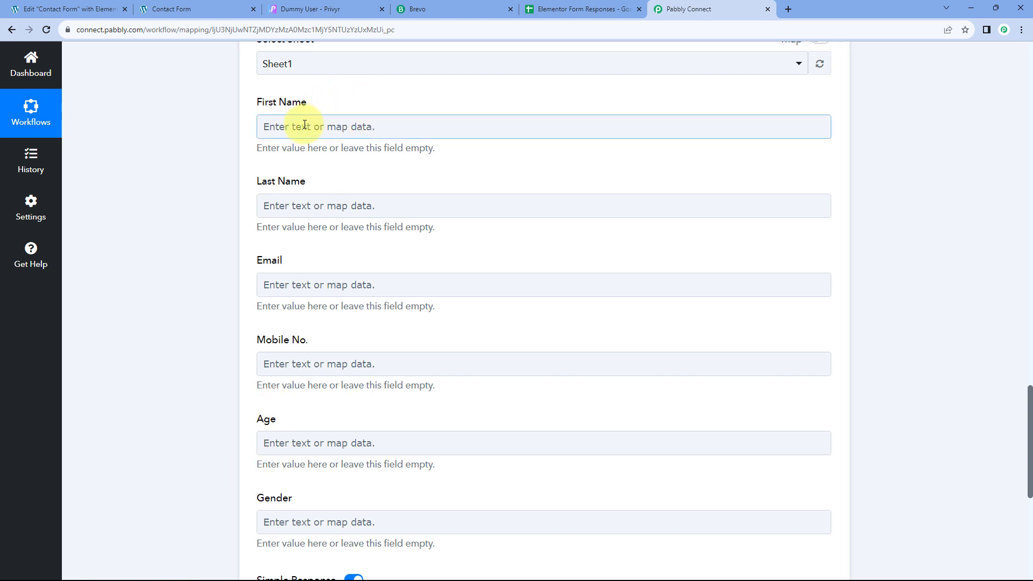
Step: Map the submission's first and last name into the First Name and Last Name columns
scroll(305, 125, "down", 1)
left_click(287, 74)
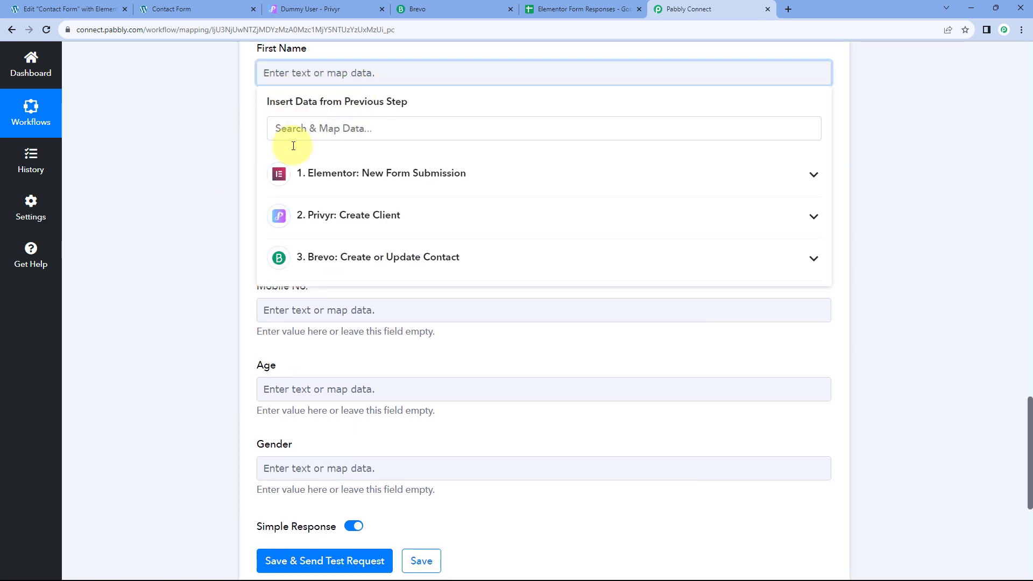
left_click(371, 174)
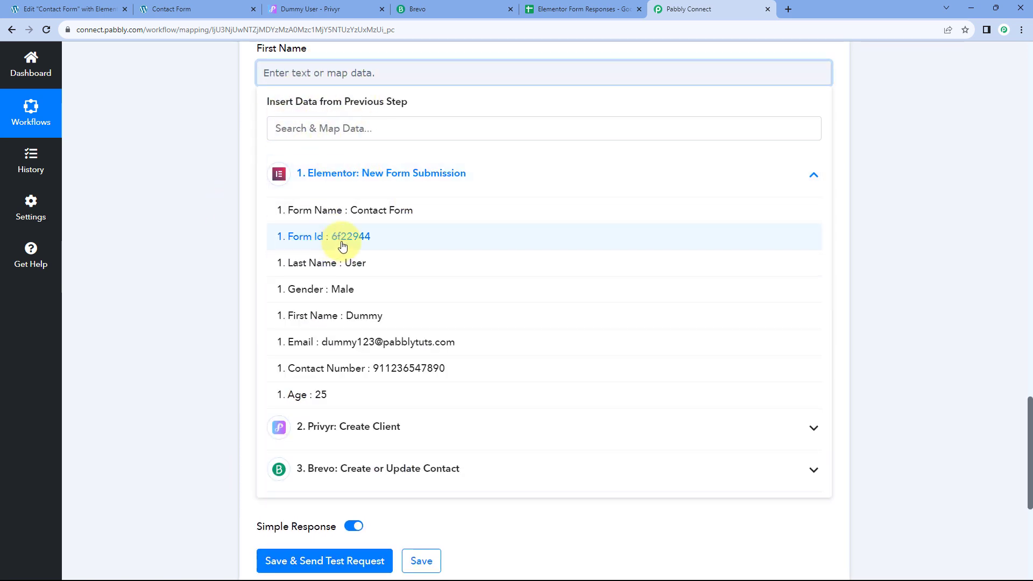
left_click(331, 317)
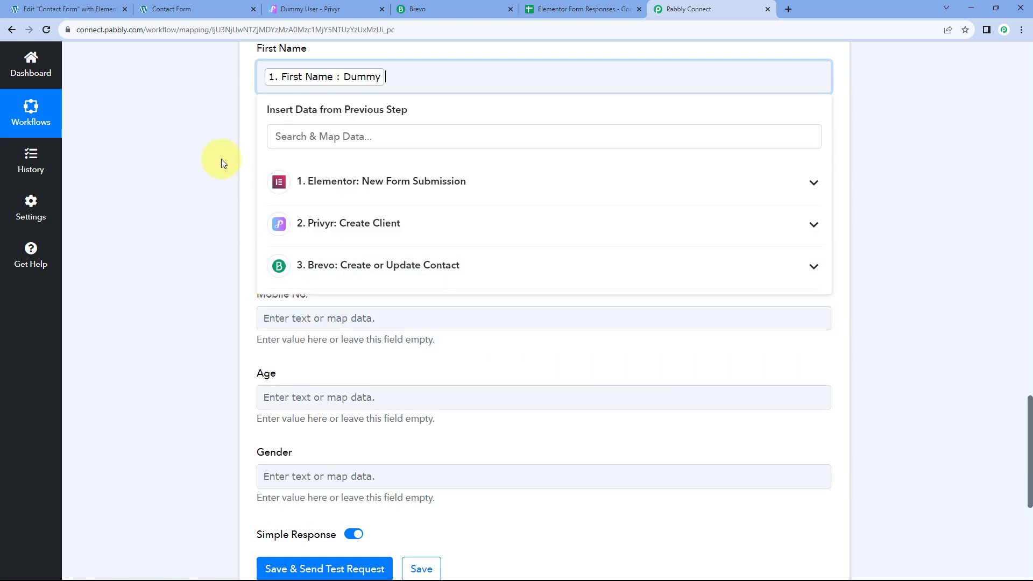
left_click(221, 158)
left_click(292, 154)
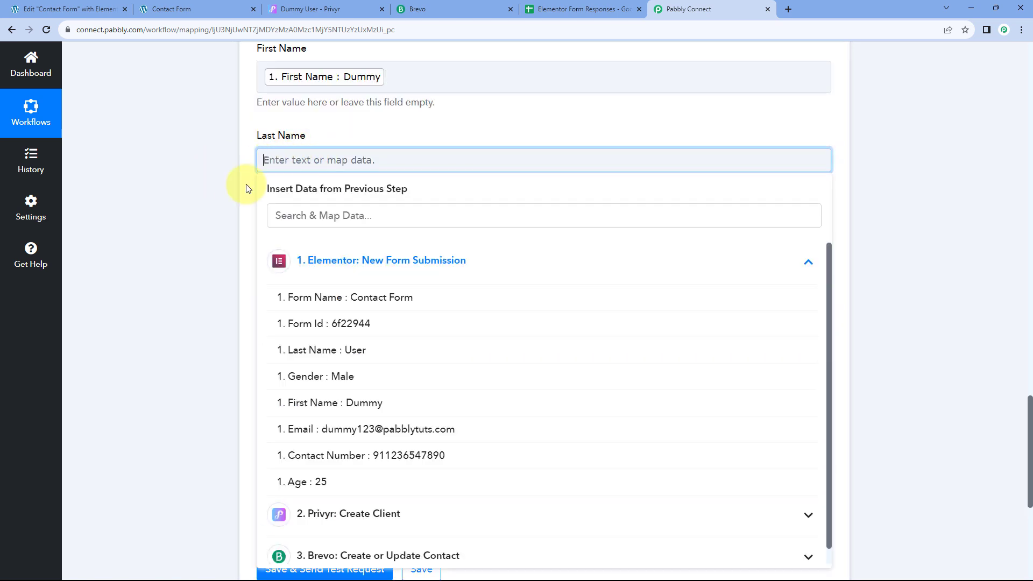
left_click(347, 350)
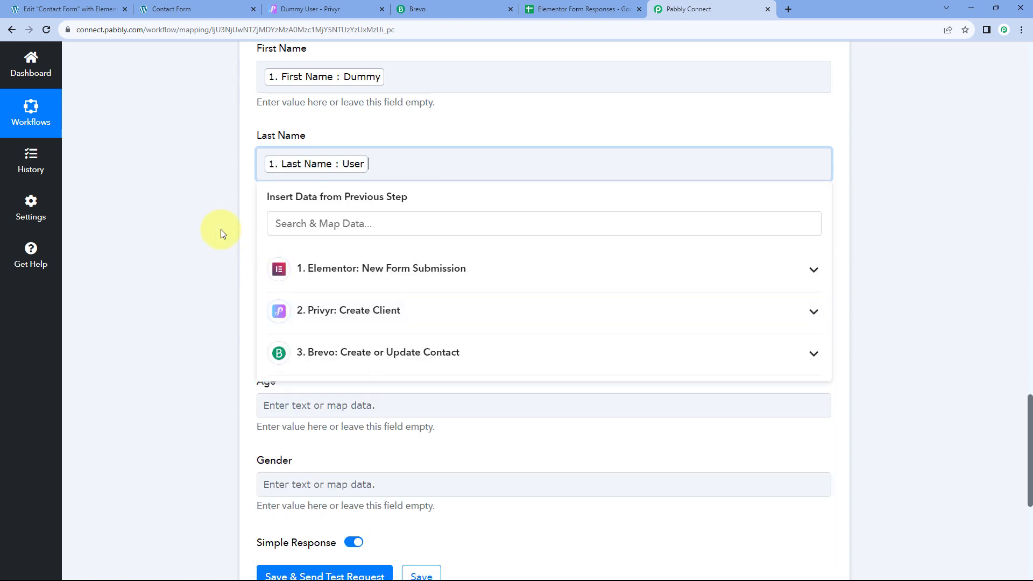
left_click(221, 230)
Step: Map the submission's email into Email and Contact Number into Mobile No
scroll(221, 230, "down", 1)
left_click(317, 194)
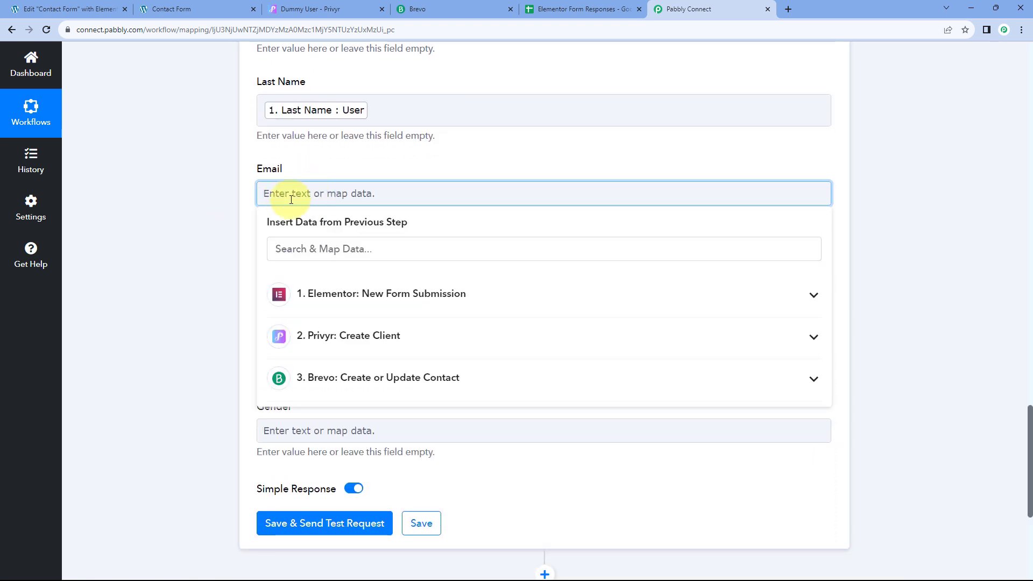
left_click(428, 290)
scroll(237, 282, "down", 1)
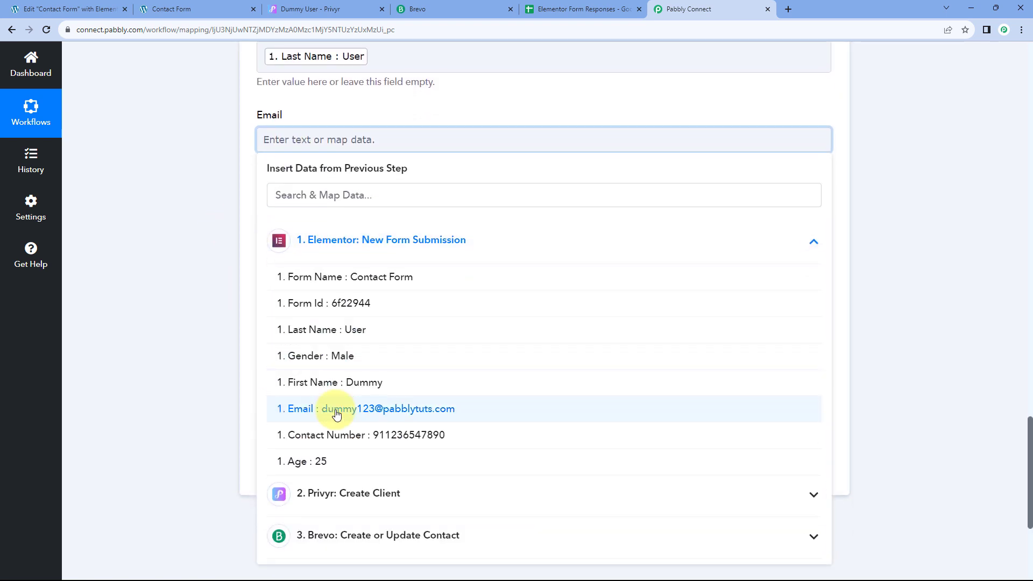
left_click(334, 410)
left_click(234, 256)
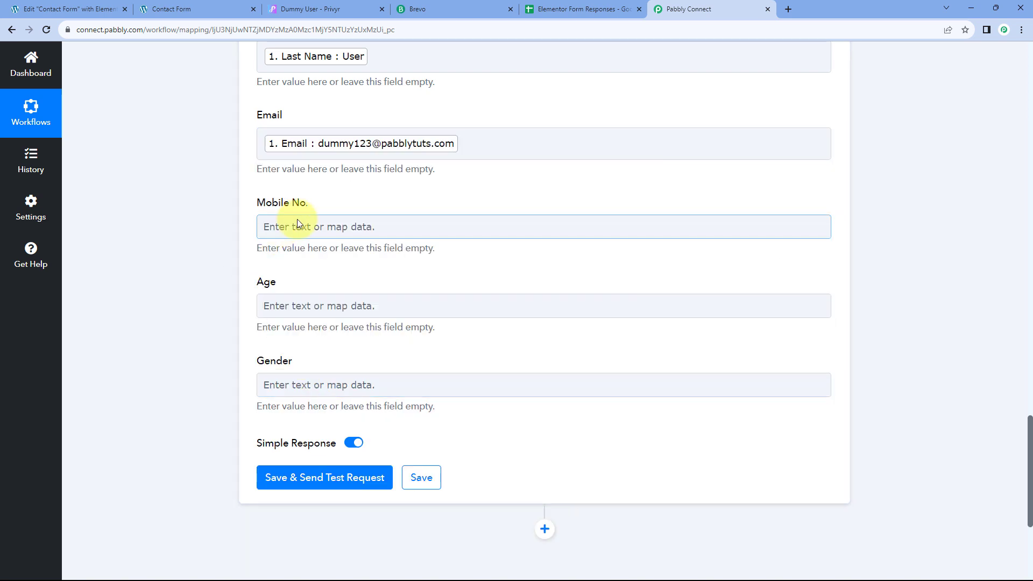
left_click(297, 225)
scroll(219, 242, "down", 1)
left_click(277, 277)
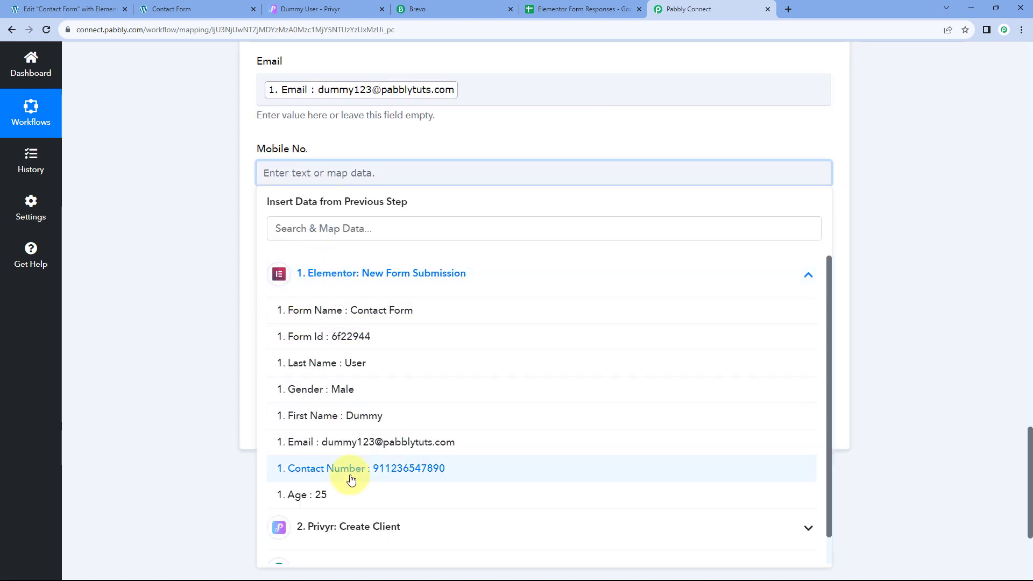
left_click(350, 470)
left_click(260, 178)
Step: Map the submission's age and gender into the Age and Gender columns
left_click(231, 196)
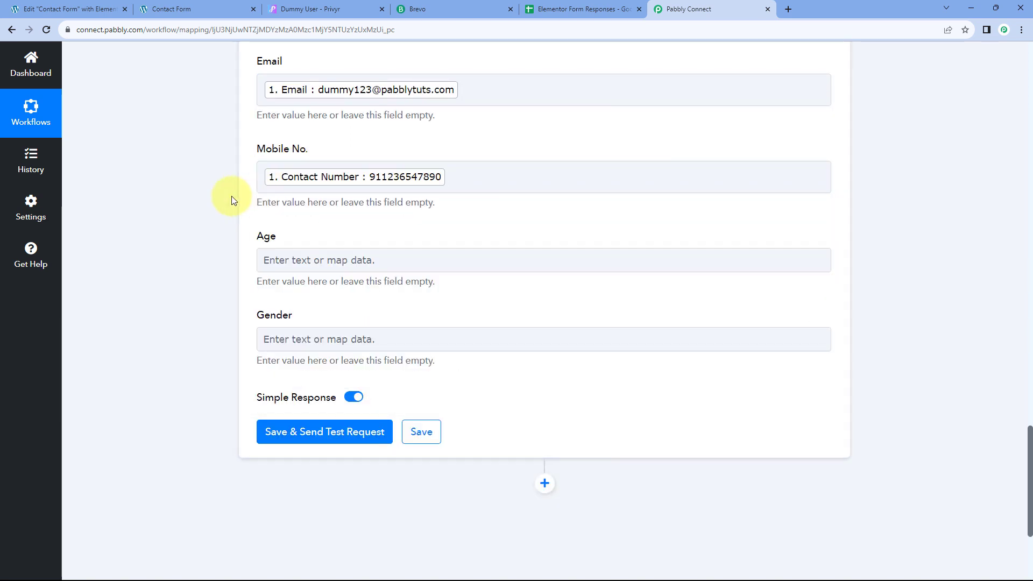
scroll(259, 200, "down", 1)
left_click(265, 206)
left_click(322, 318)
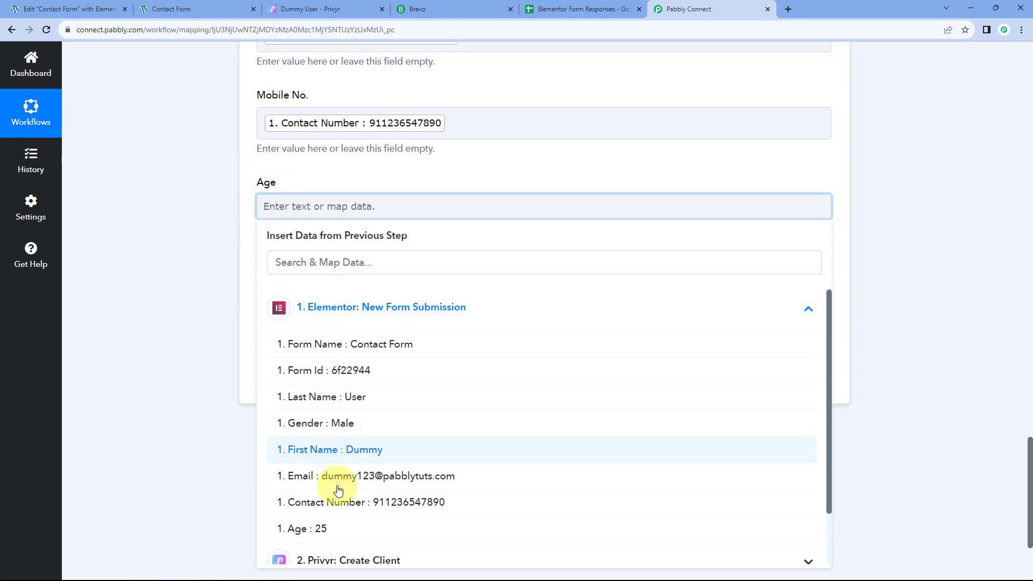
left_click(331, 528)
left_click(212, 328)
scroll(272, 239, "down", 1)
left_click(272, 239)
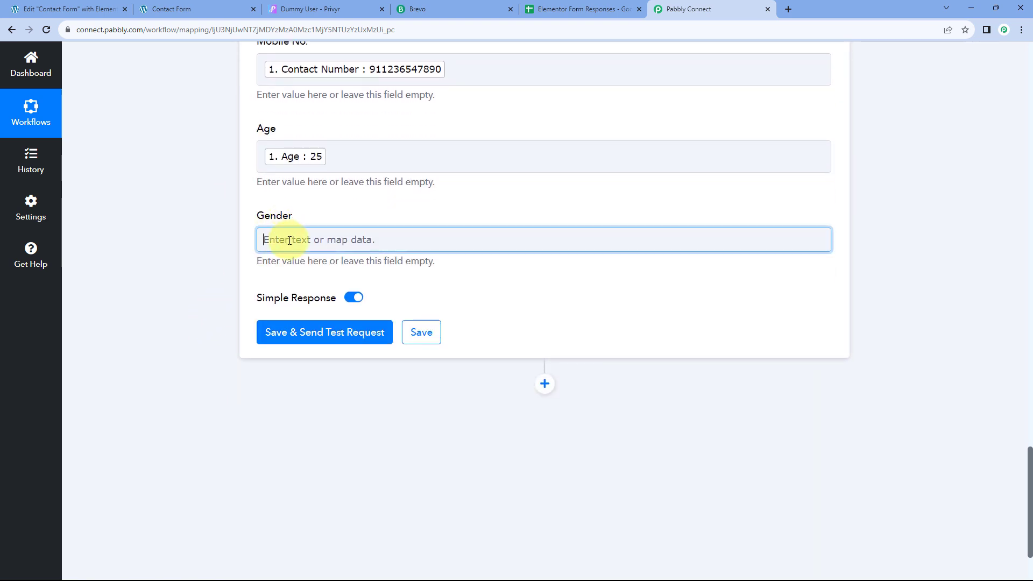
left_click(332, 339)
left_click(350, 462)
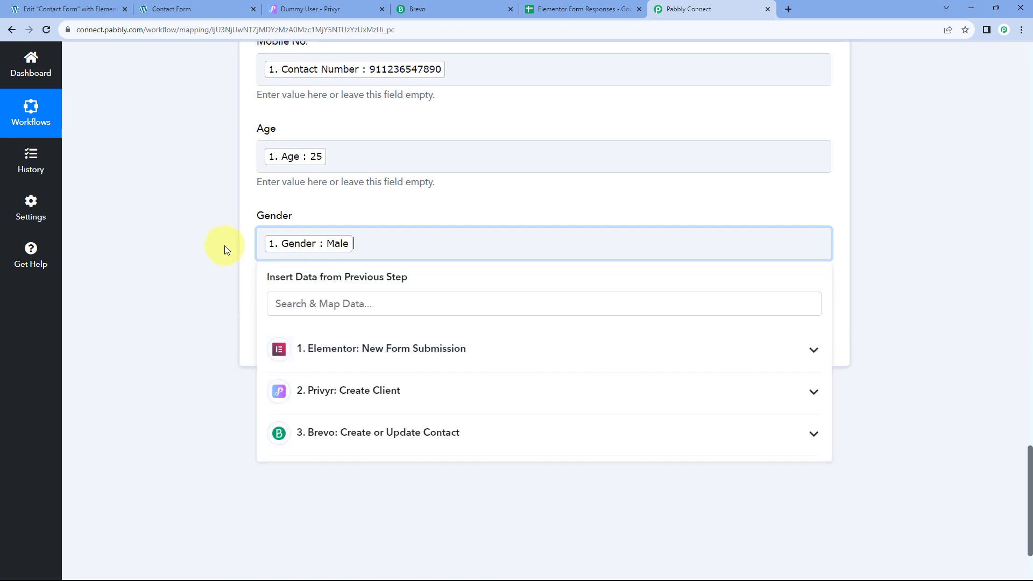
left_click(224, 246)
Step: Save the Google Sheets step and send a test row
scroll(454, 217, "up", 3)
scroll(396, 146, "up", 4)
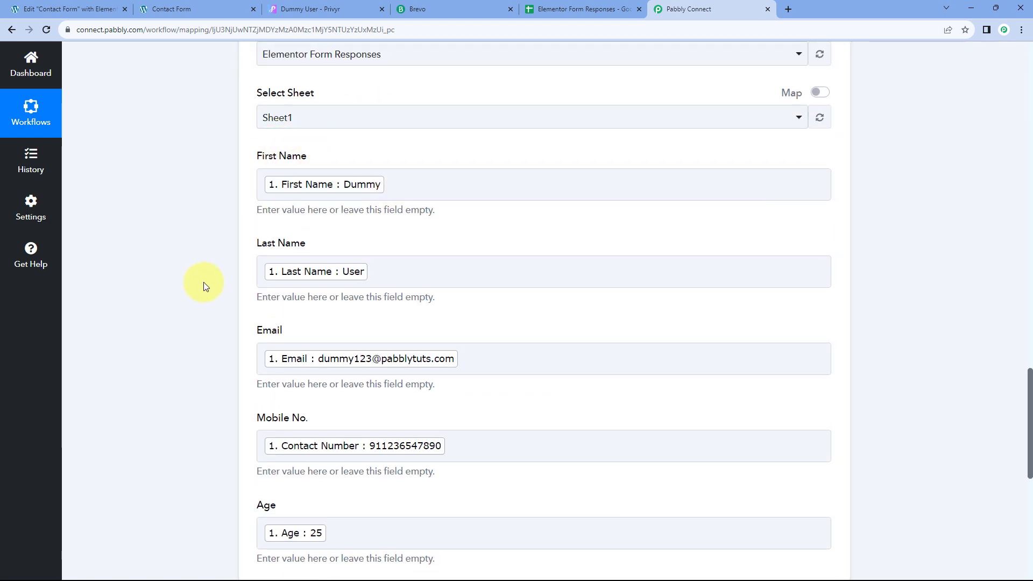
scroll(204, 282, "down", 4)
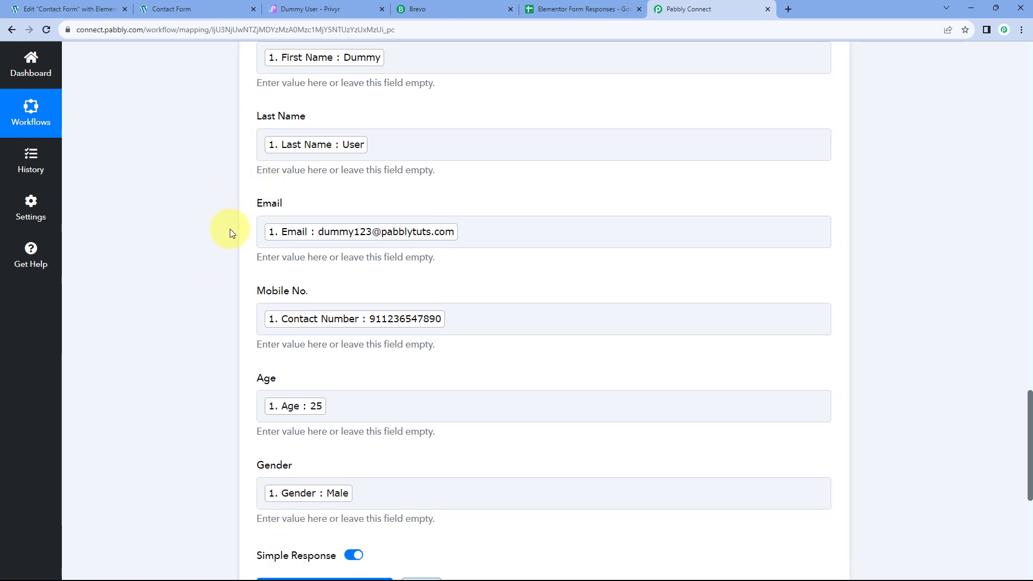
scroll(238, 234, "down", 1)
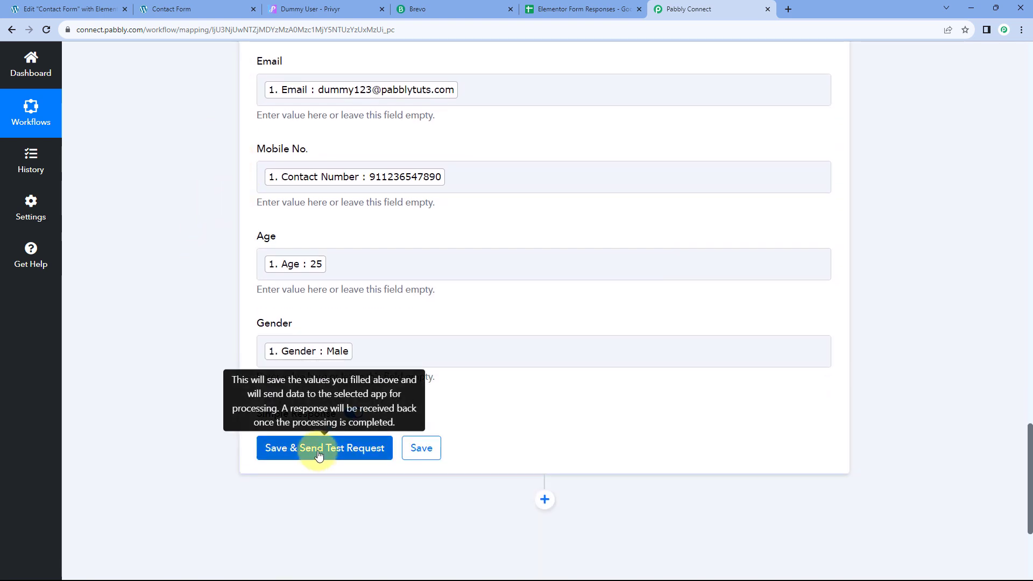
left_click(315, 449)
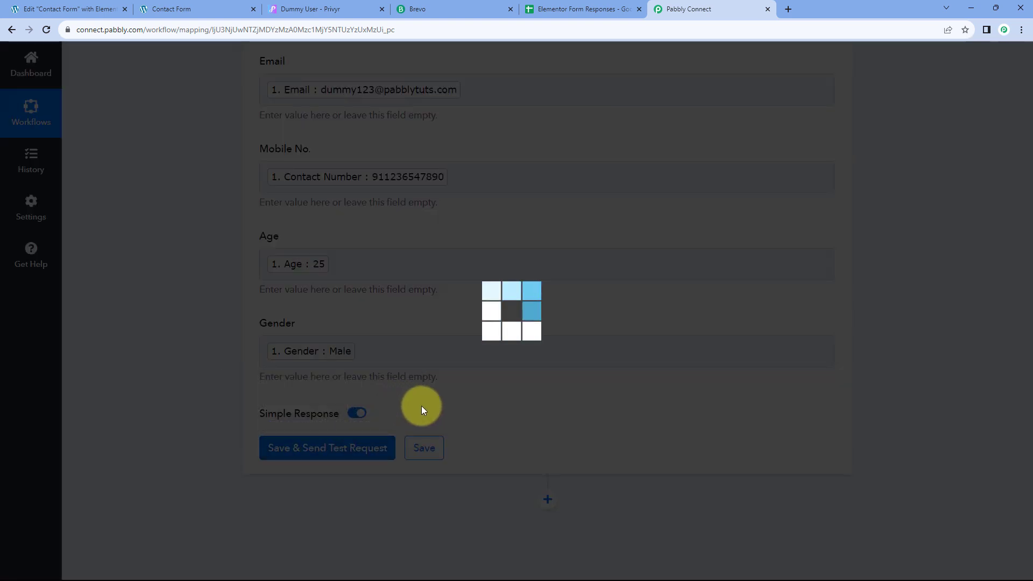